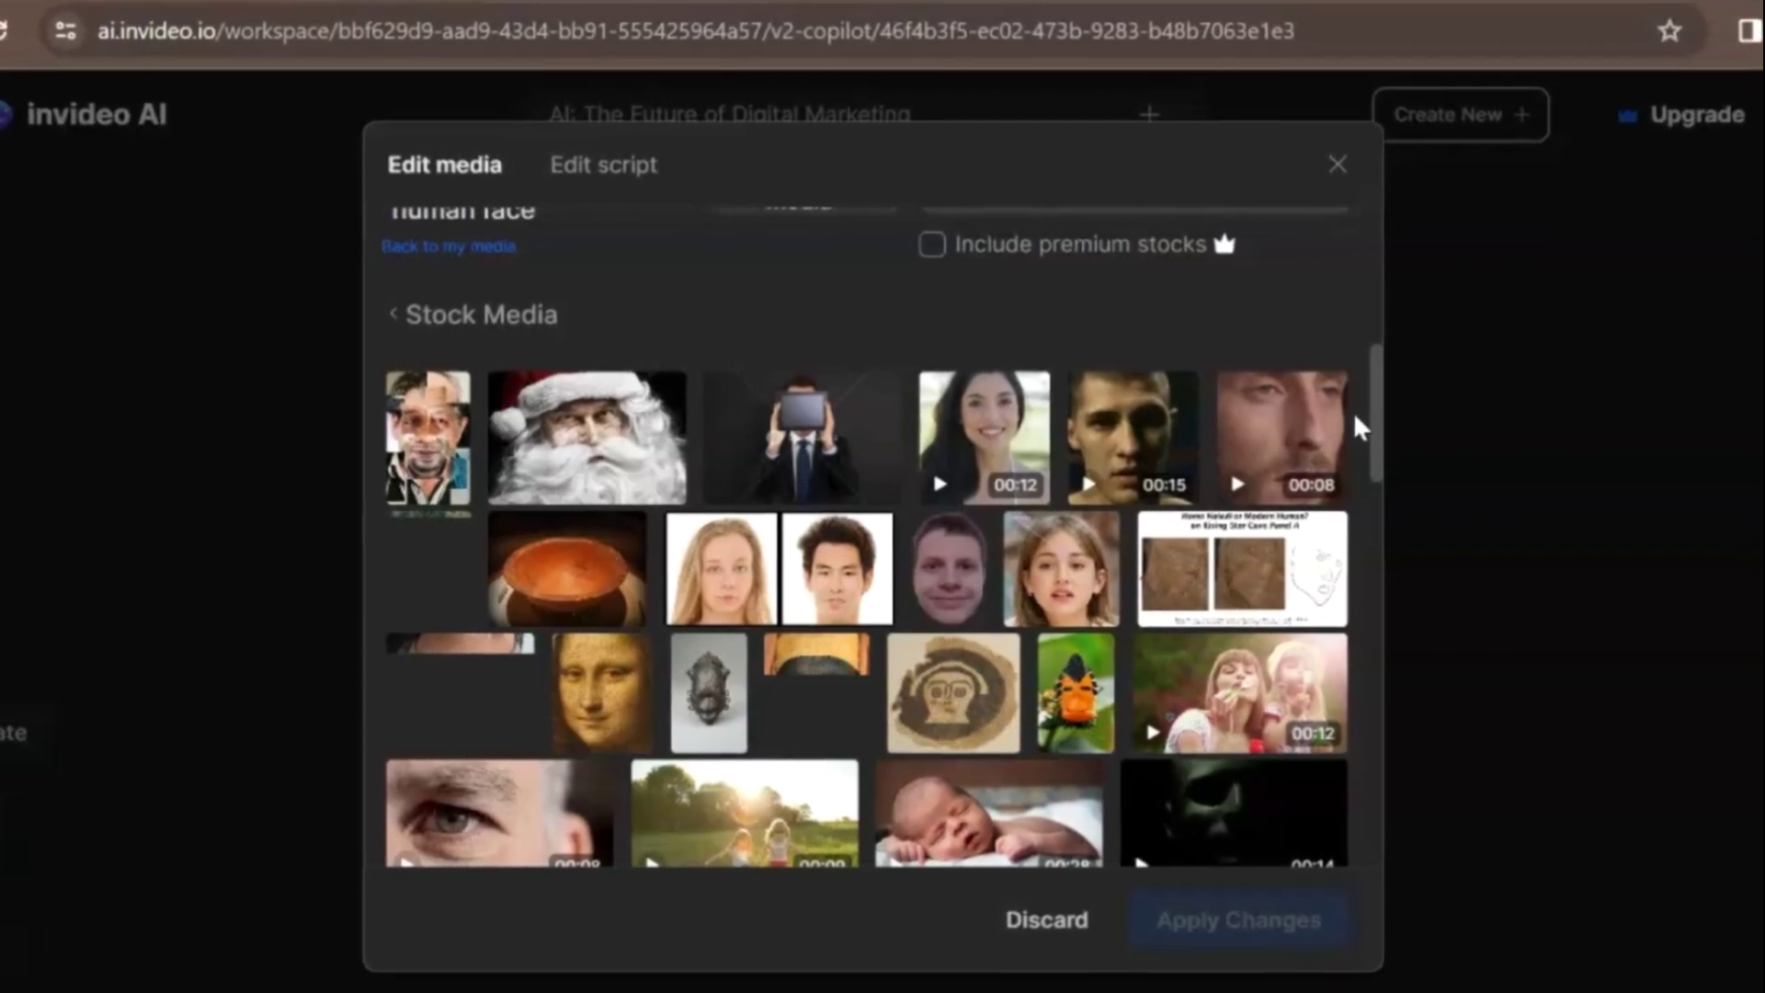
Scroll through the invideo AI home page, 'Create videos with text prompts'
{"action": "scroll", "coordinate": [1034, 588], "scroll_direction": "down", "scroll_amount": 2}
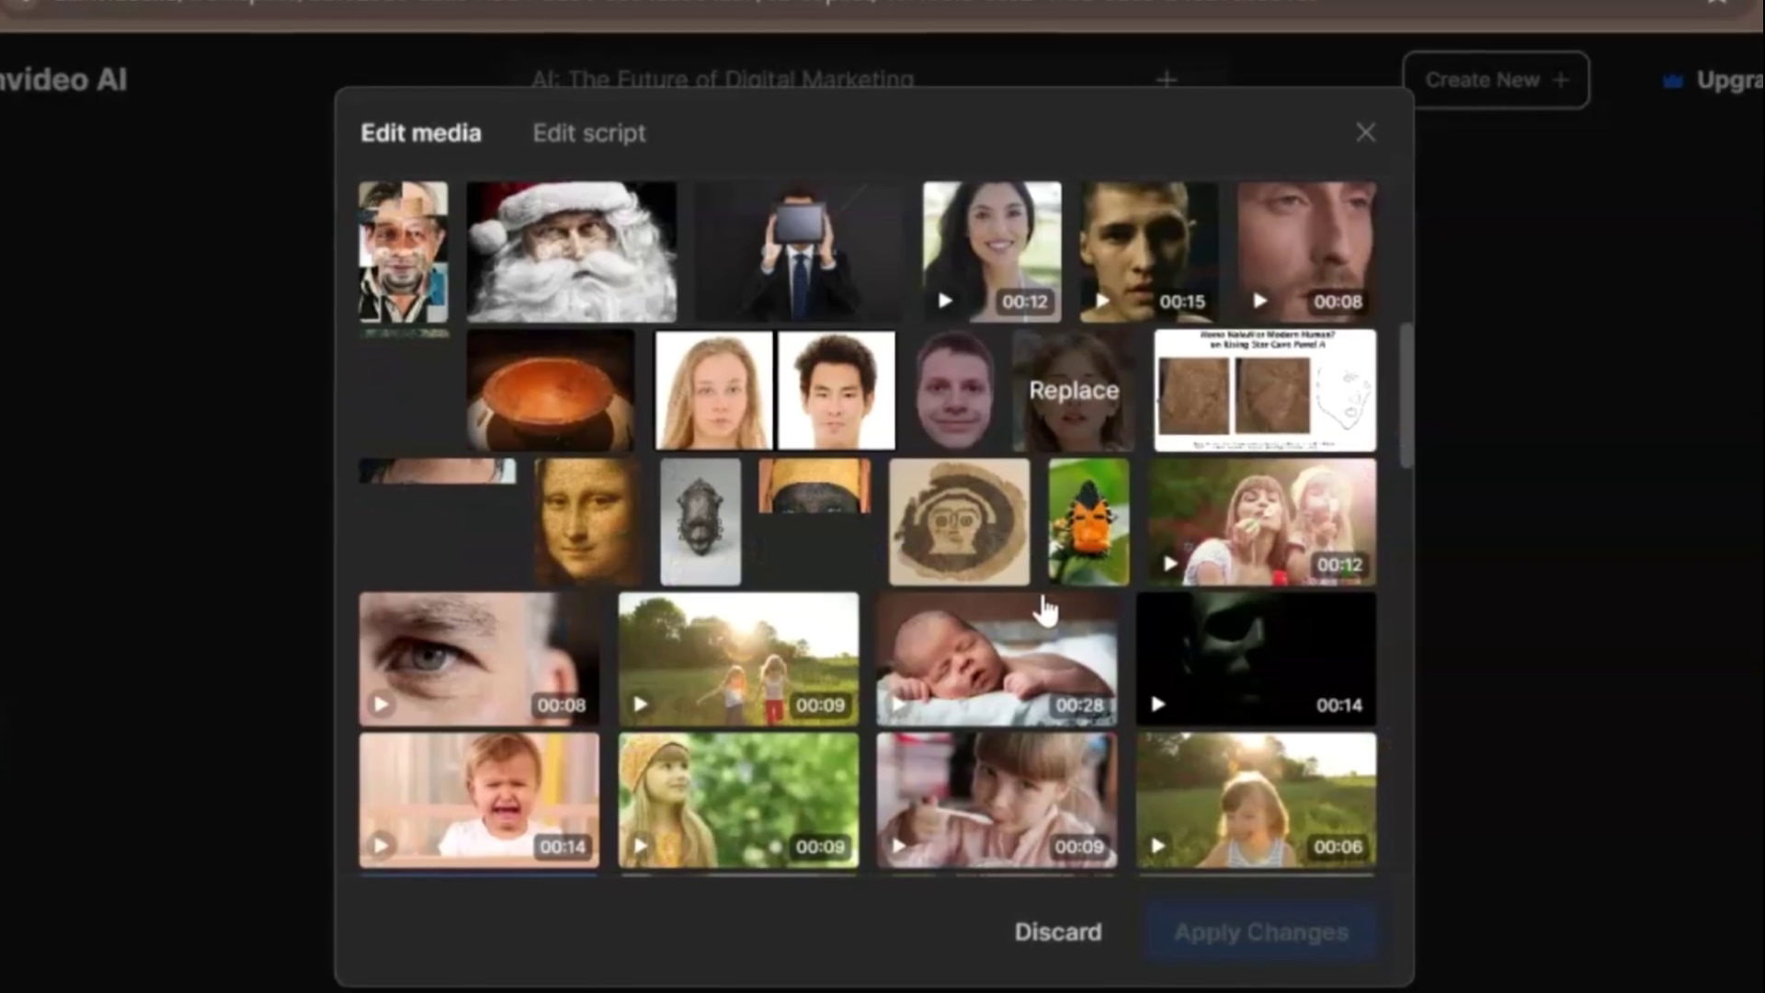
{"action": "scroll", "coordinate": [1045, 607], "scroll_direction": "down", "scroll_amount": 2}
{"action": "scroll", "coordinate": [1046, 607], "scroll_direction": "up", "scroll_amount": 5}
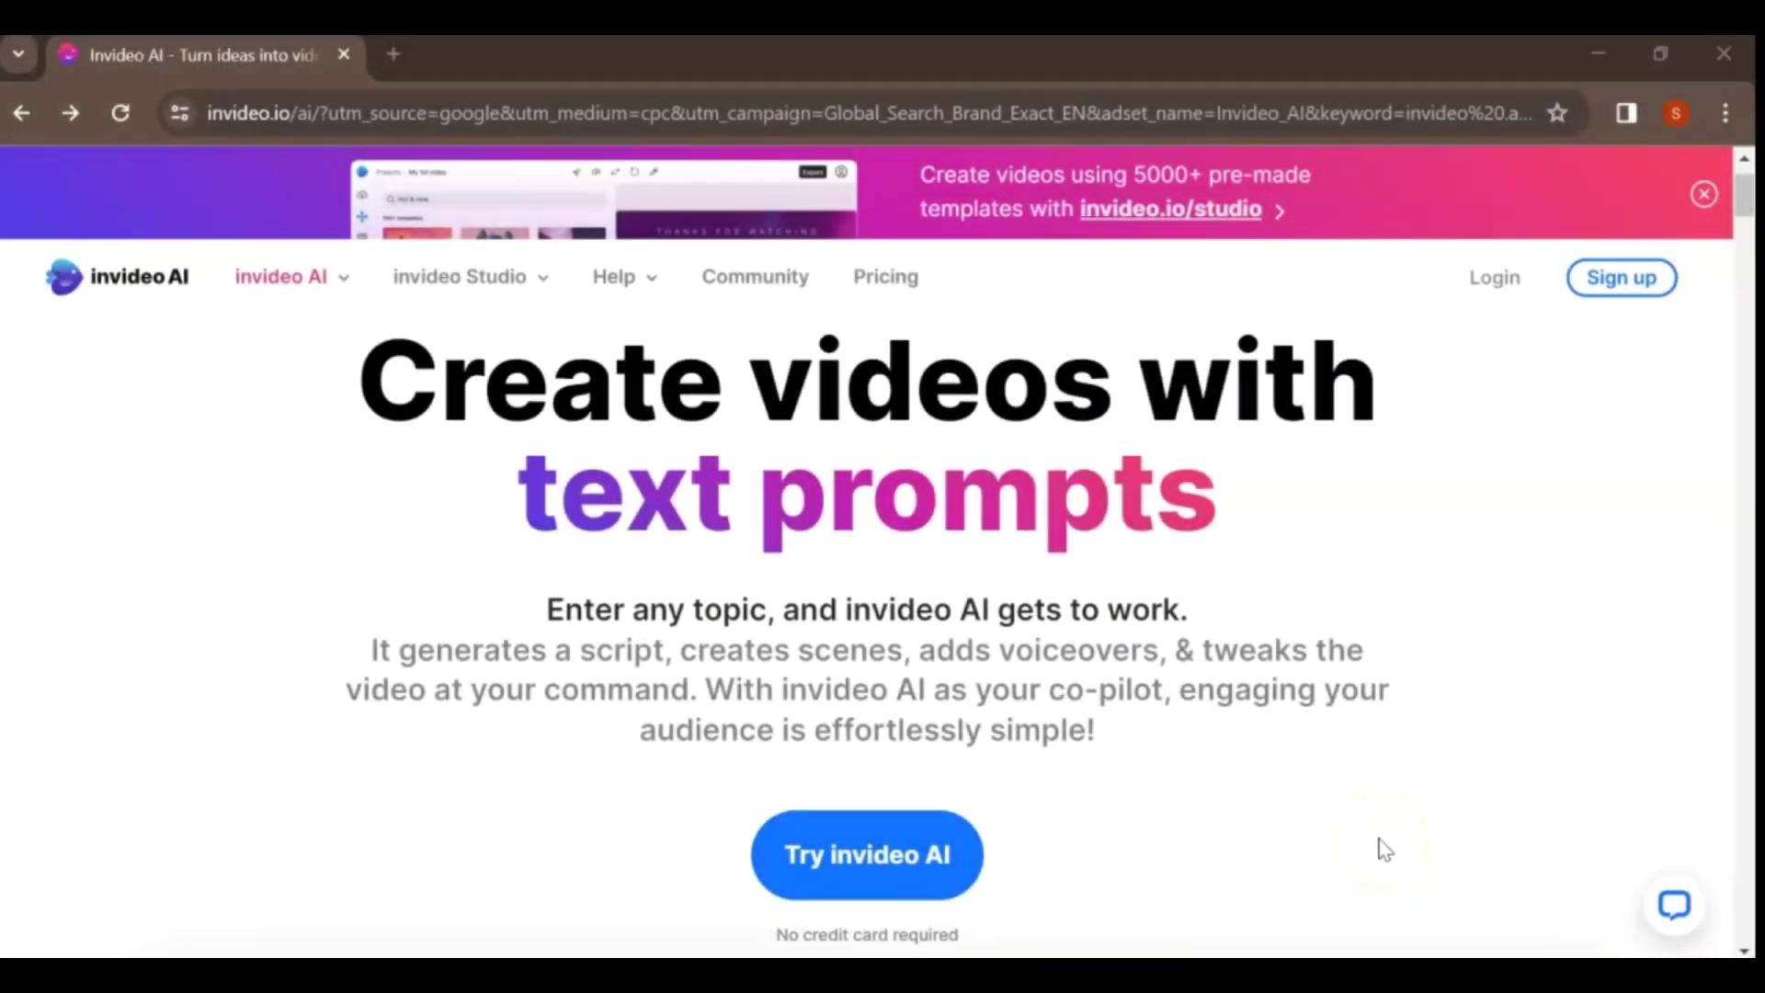
Open the 'Welcome to invideo AI' sign-up page and try Create account with no email
{"action": "left_click", "coordinate": [1646, 279]}
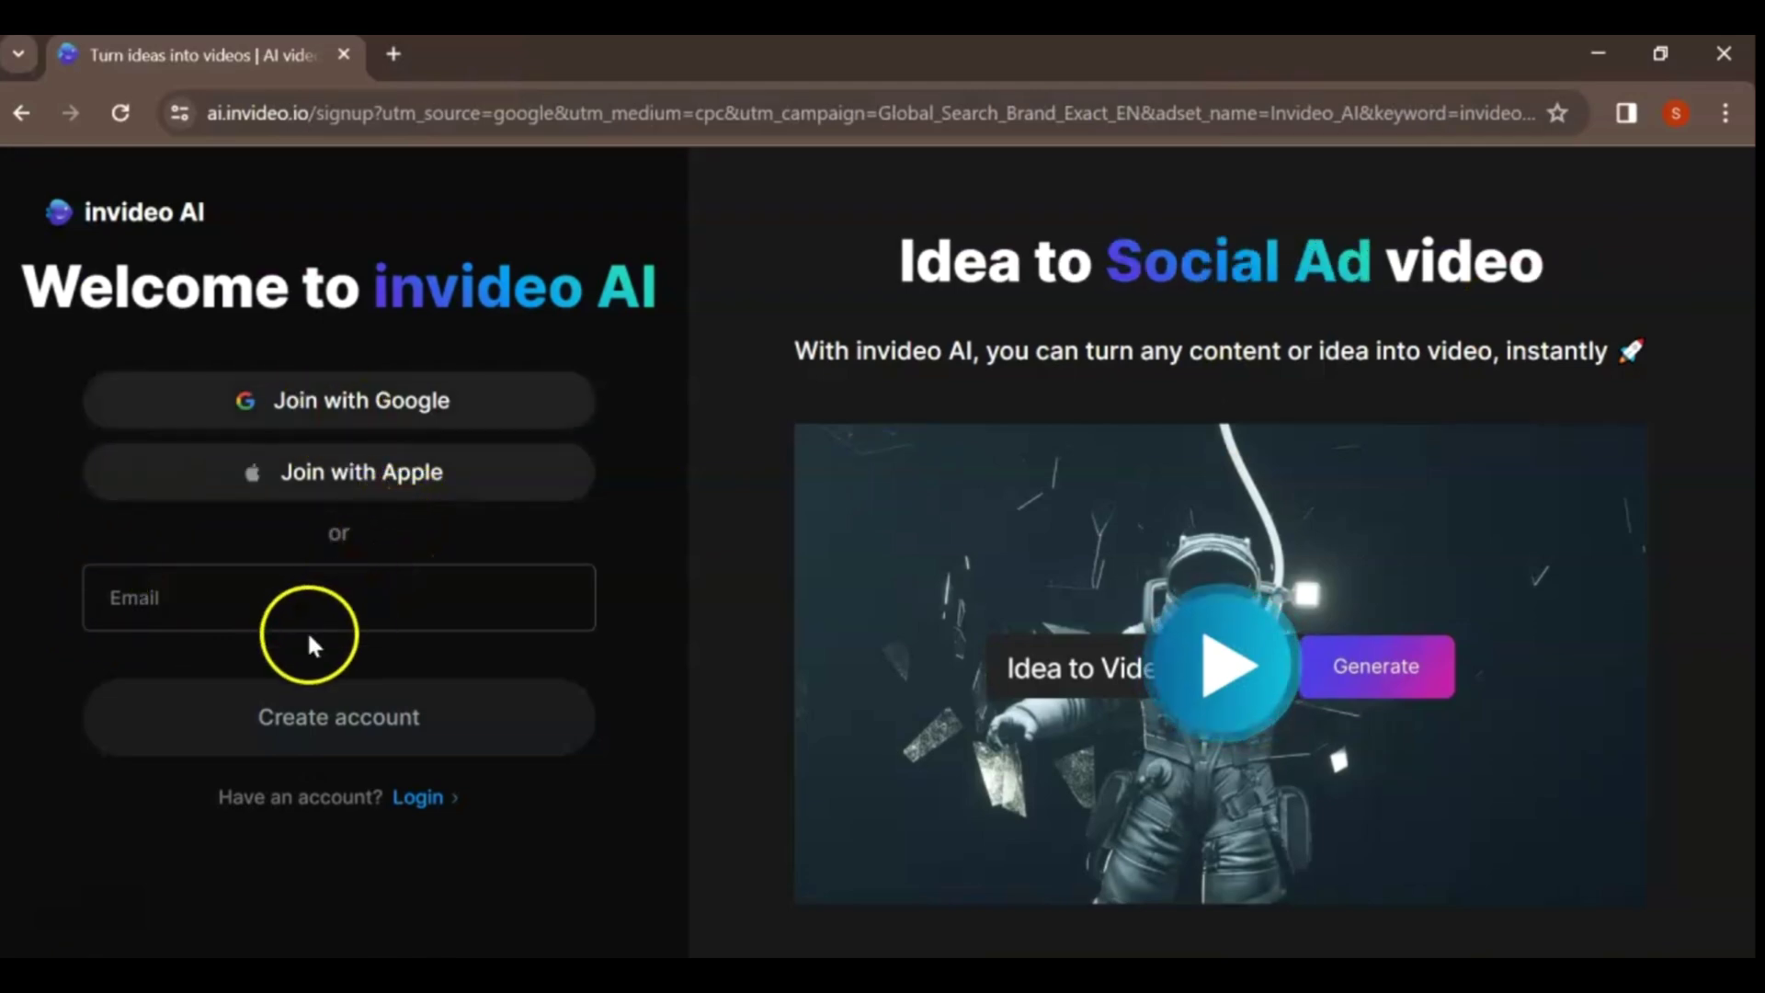
{"action": "left_click", "coordinate": [329, 720]}
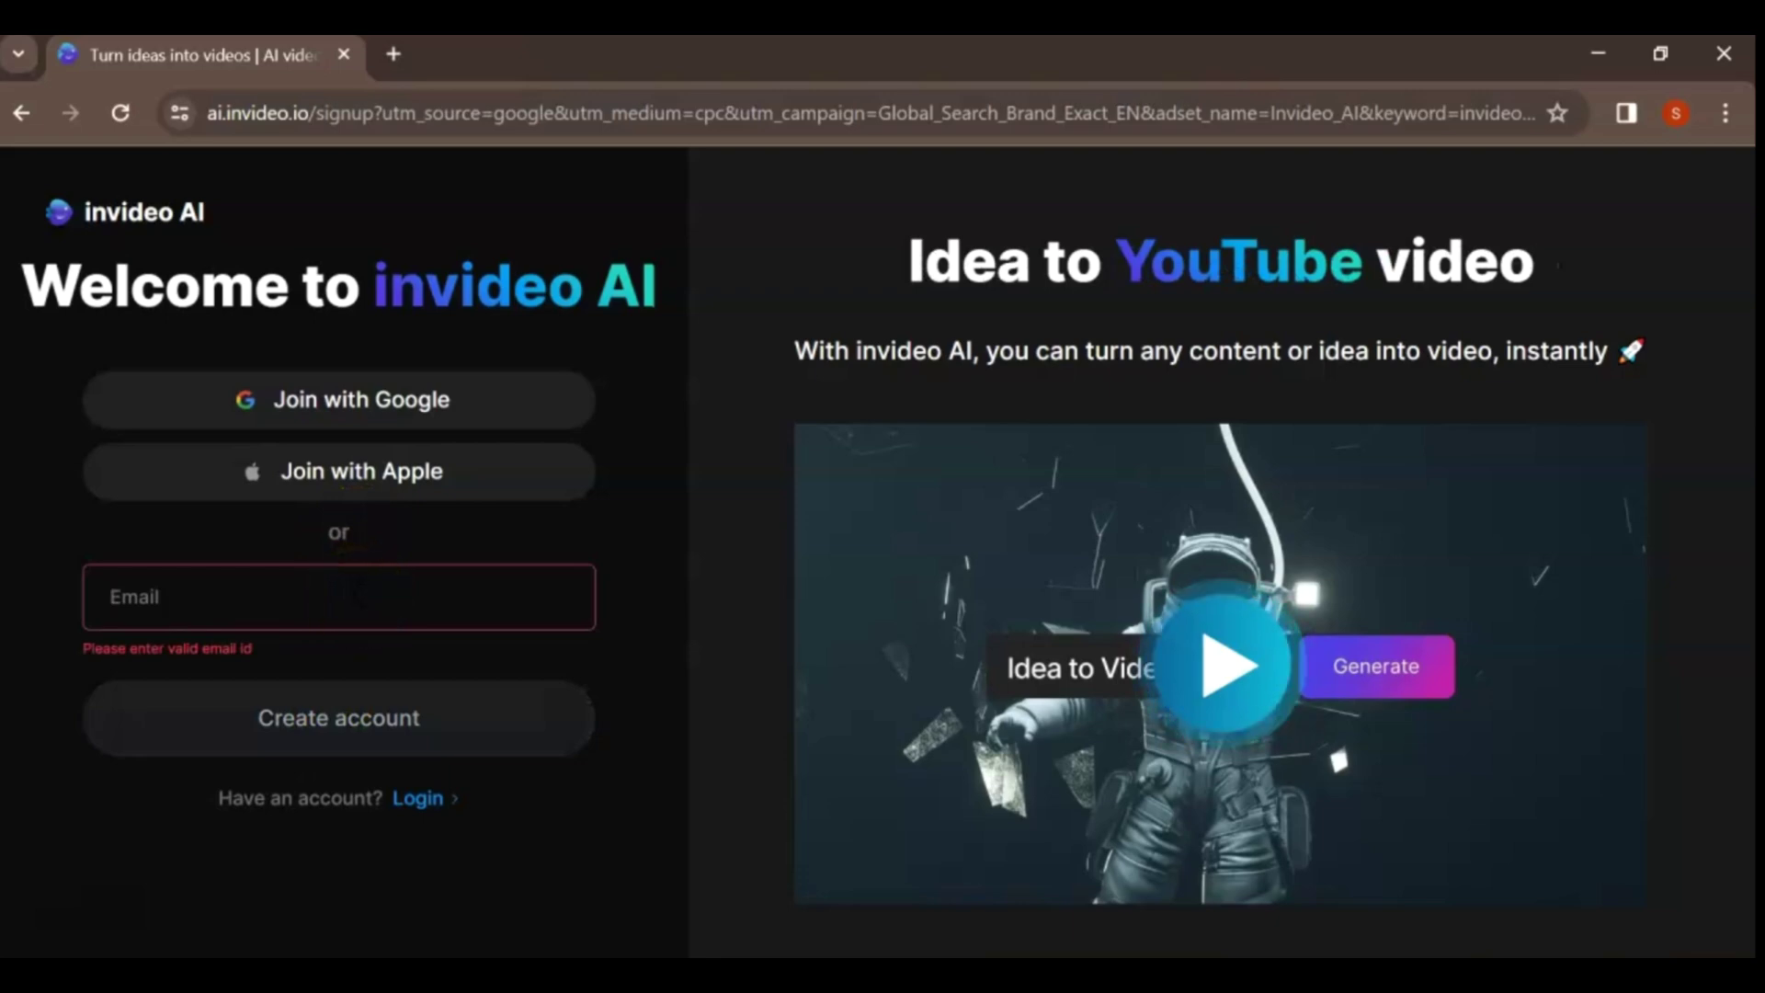
Switch to Login and submit the saved account e-mail to request a login code
{"action": "left_click", "coordinate": [440, 803]}
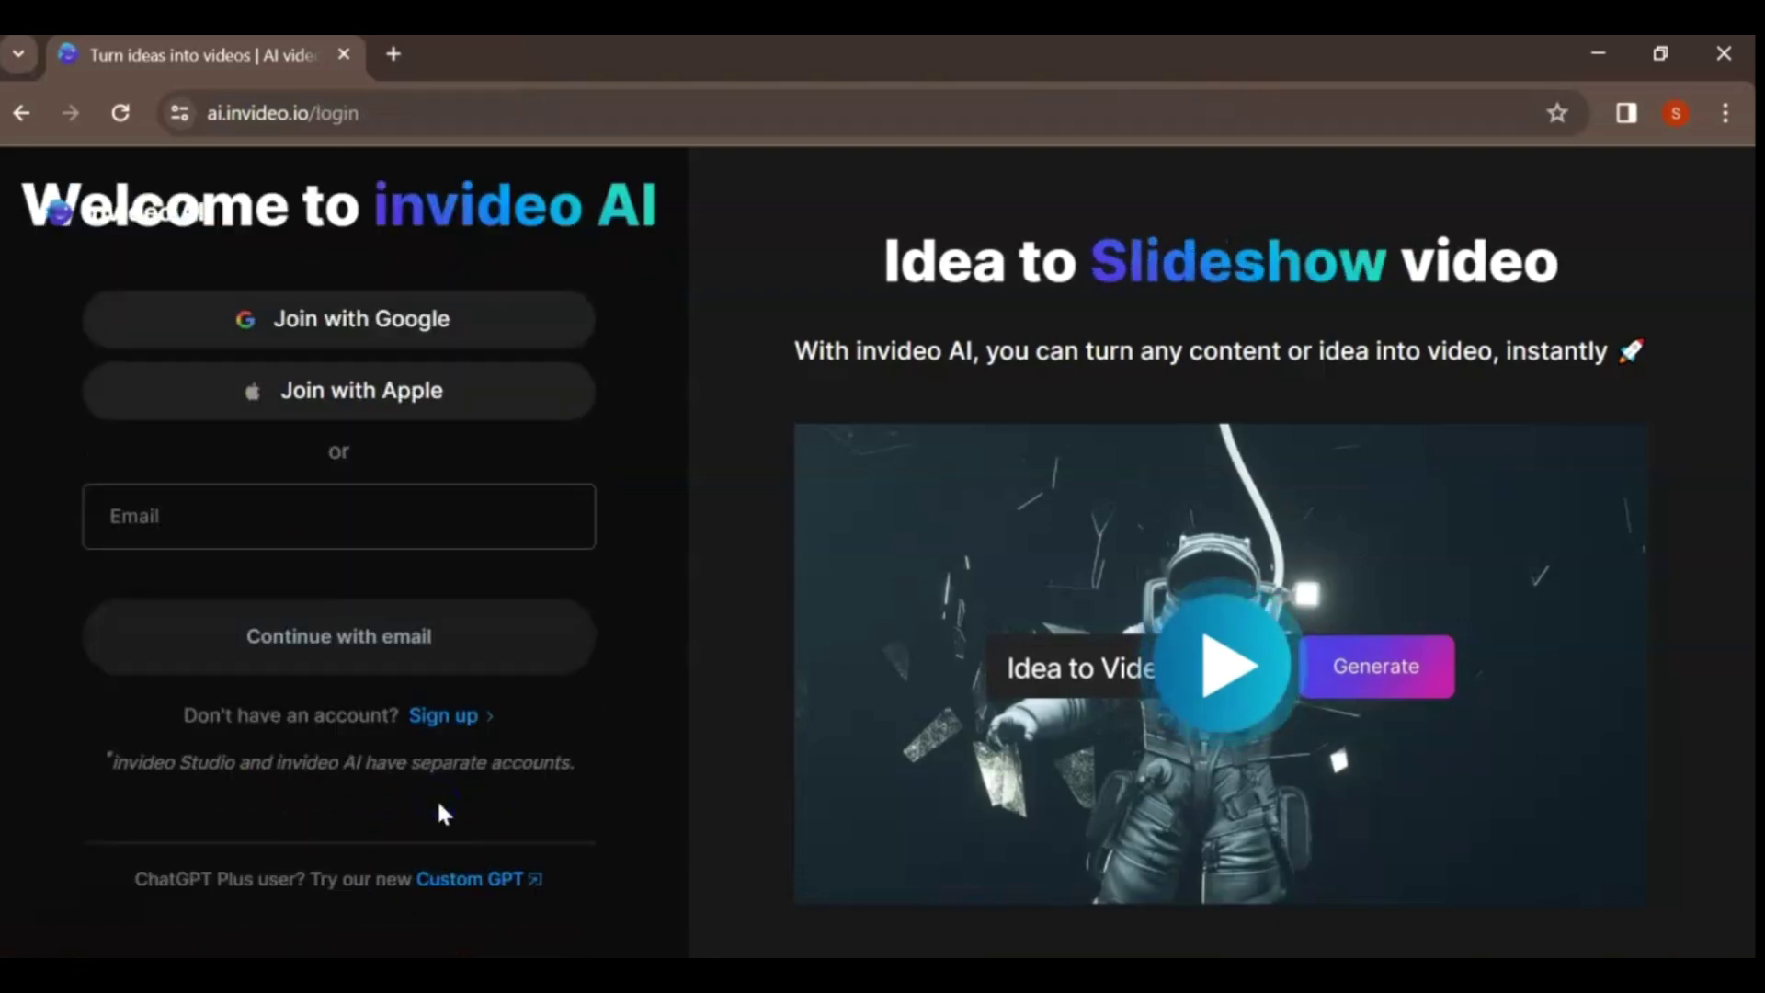
{"action": "left_click", "coordinate": [383, 520]}
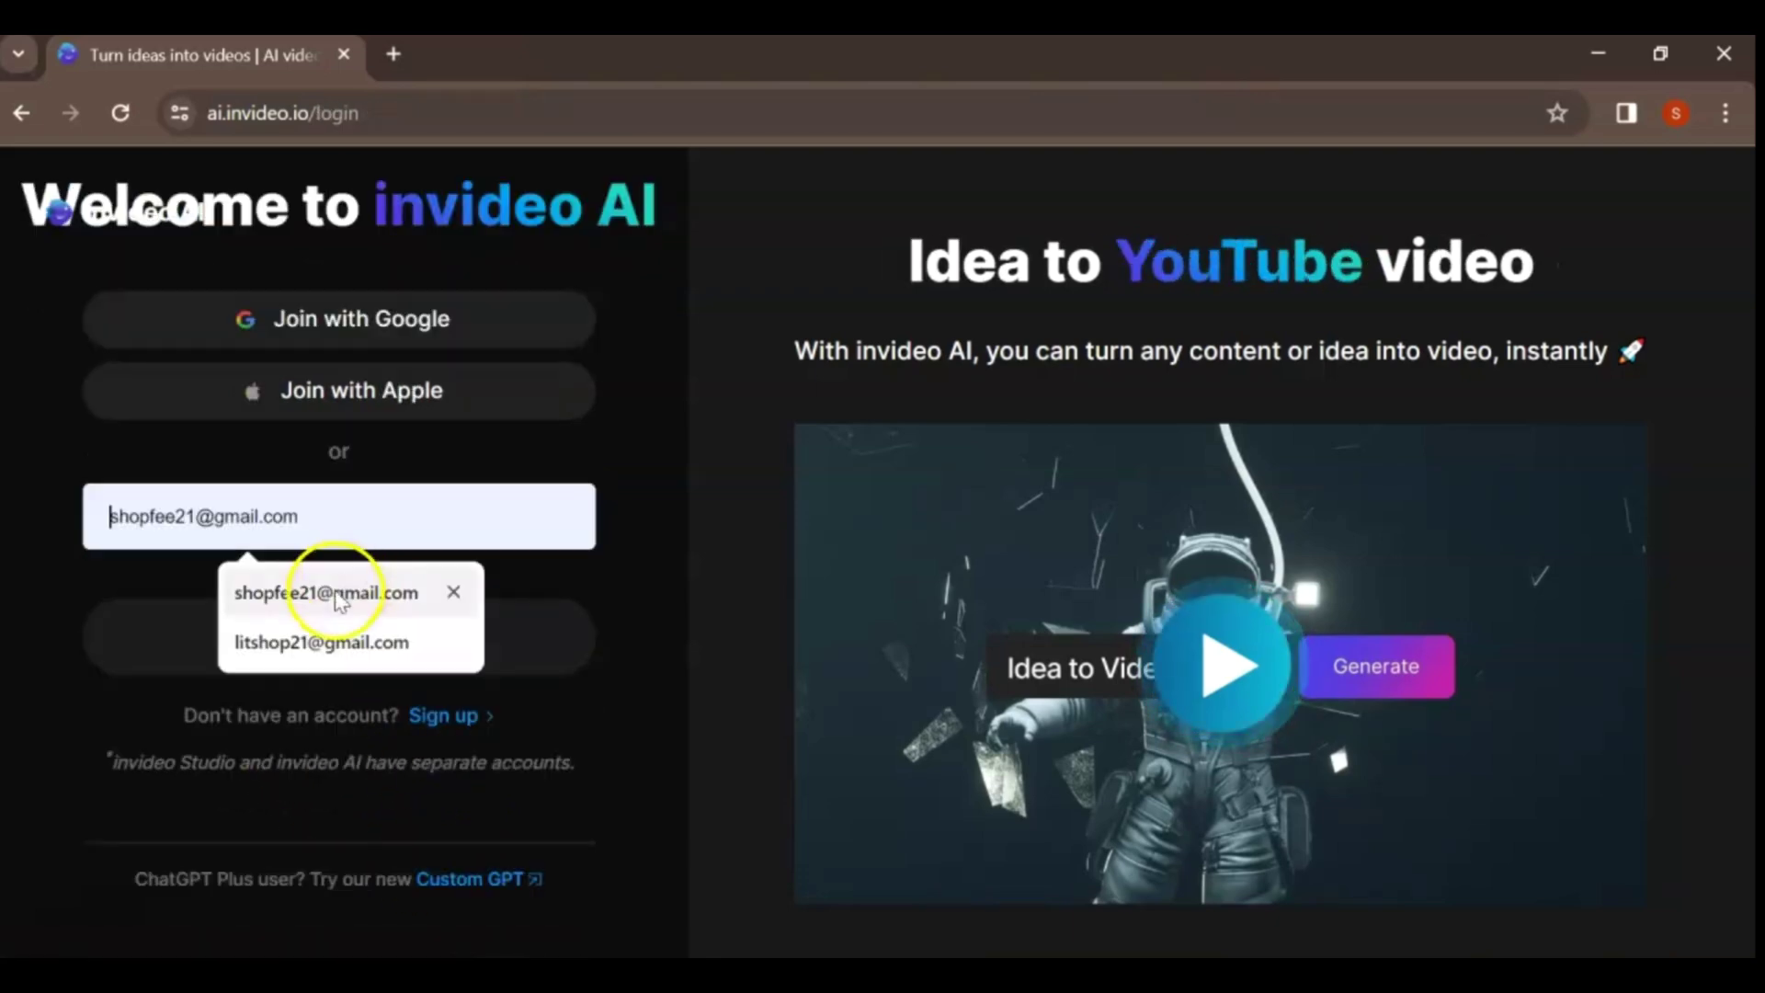
{"action": "left_click", "coordinate": [335, 583]}
{"action": "key", "text": "Return"}
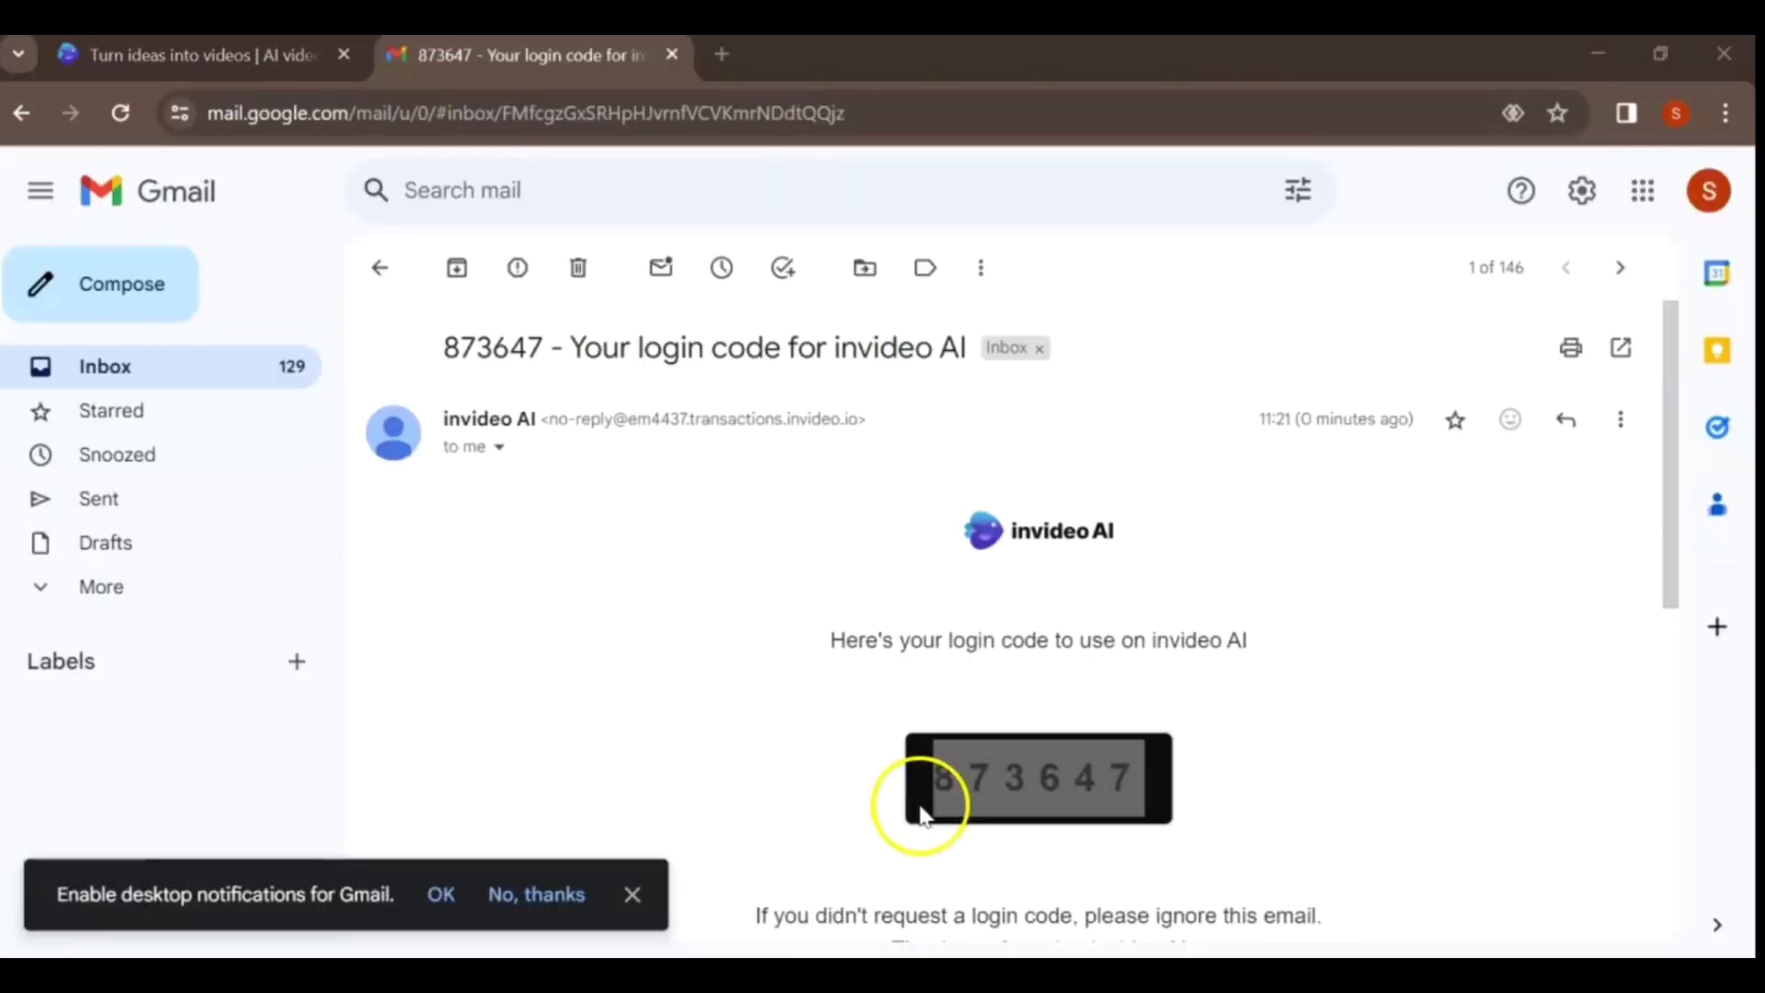
Copy the login code from the e-mail and paste it into the invideo code field
{"action": "double_click", "coordinate": [1079, 789]}
{"action": "key", "text": "ctrl+c"}
{"action": "left_click", "coordinate": [184, 54]}
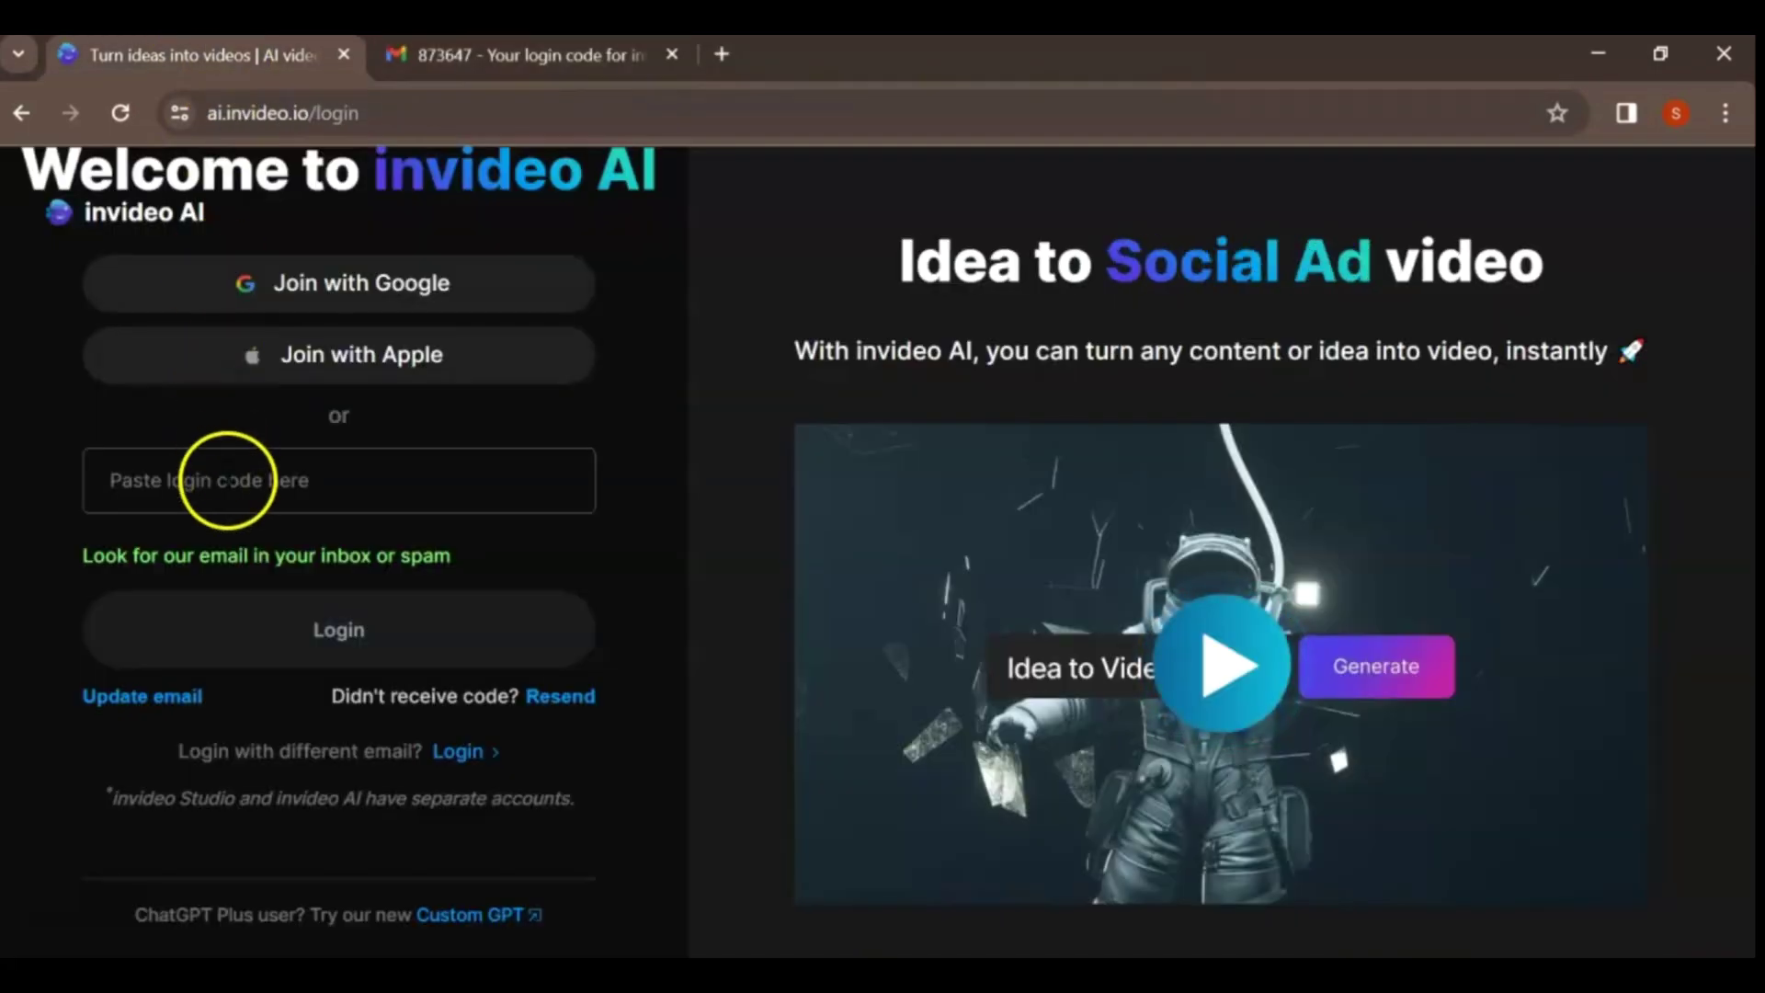
{"action": "right_click", "coordinate": [224, 477]}
{"action": "left_click", "coordinate": [286, 738]}
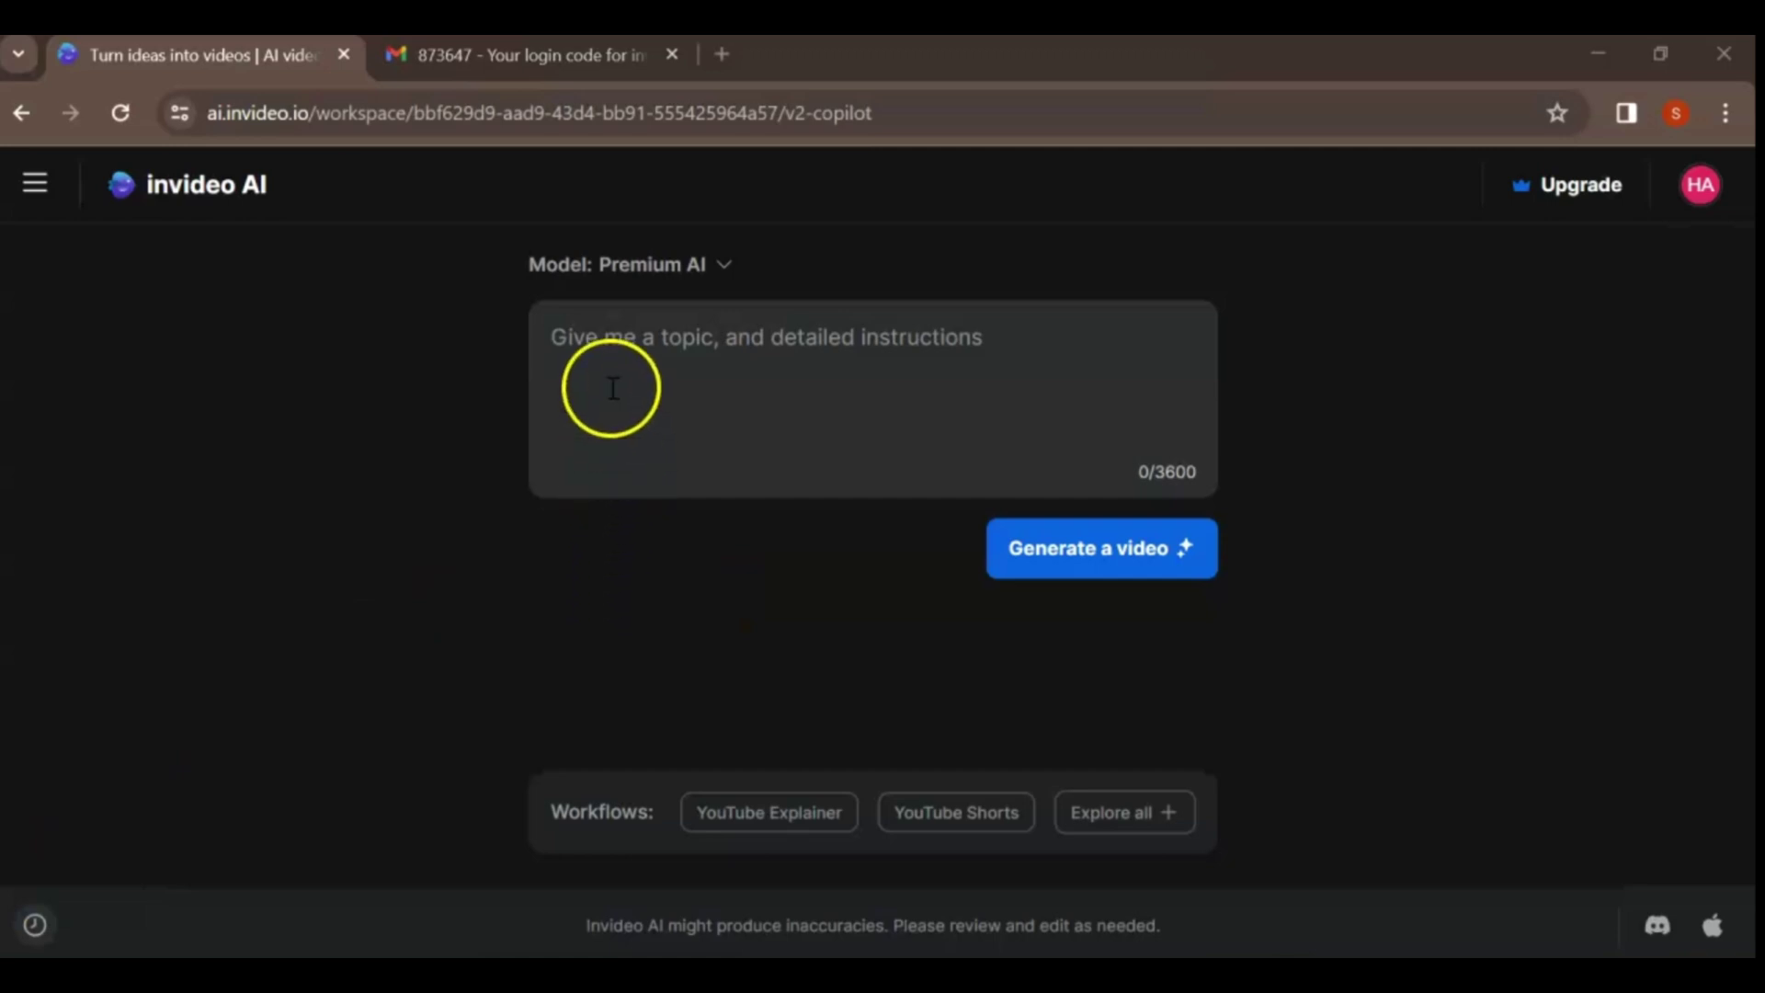
Paste the request 'create a 1-minute video on "How AI will change the future of digital marketing."'
{"action": "right_click", "coordinate": [662, 336]}
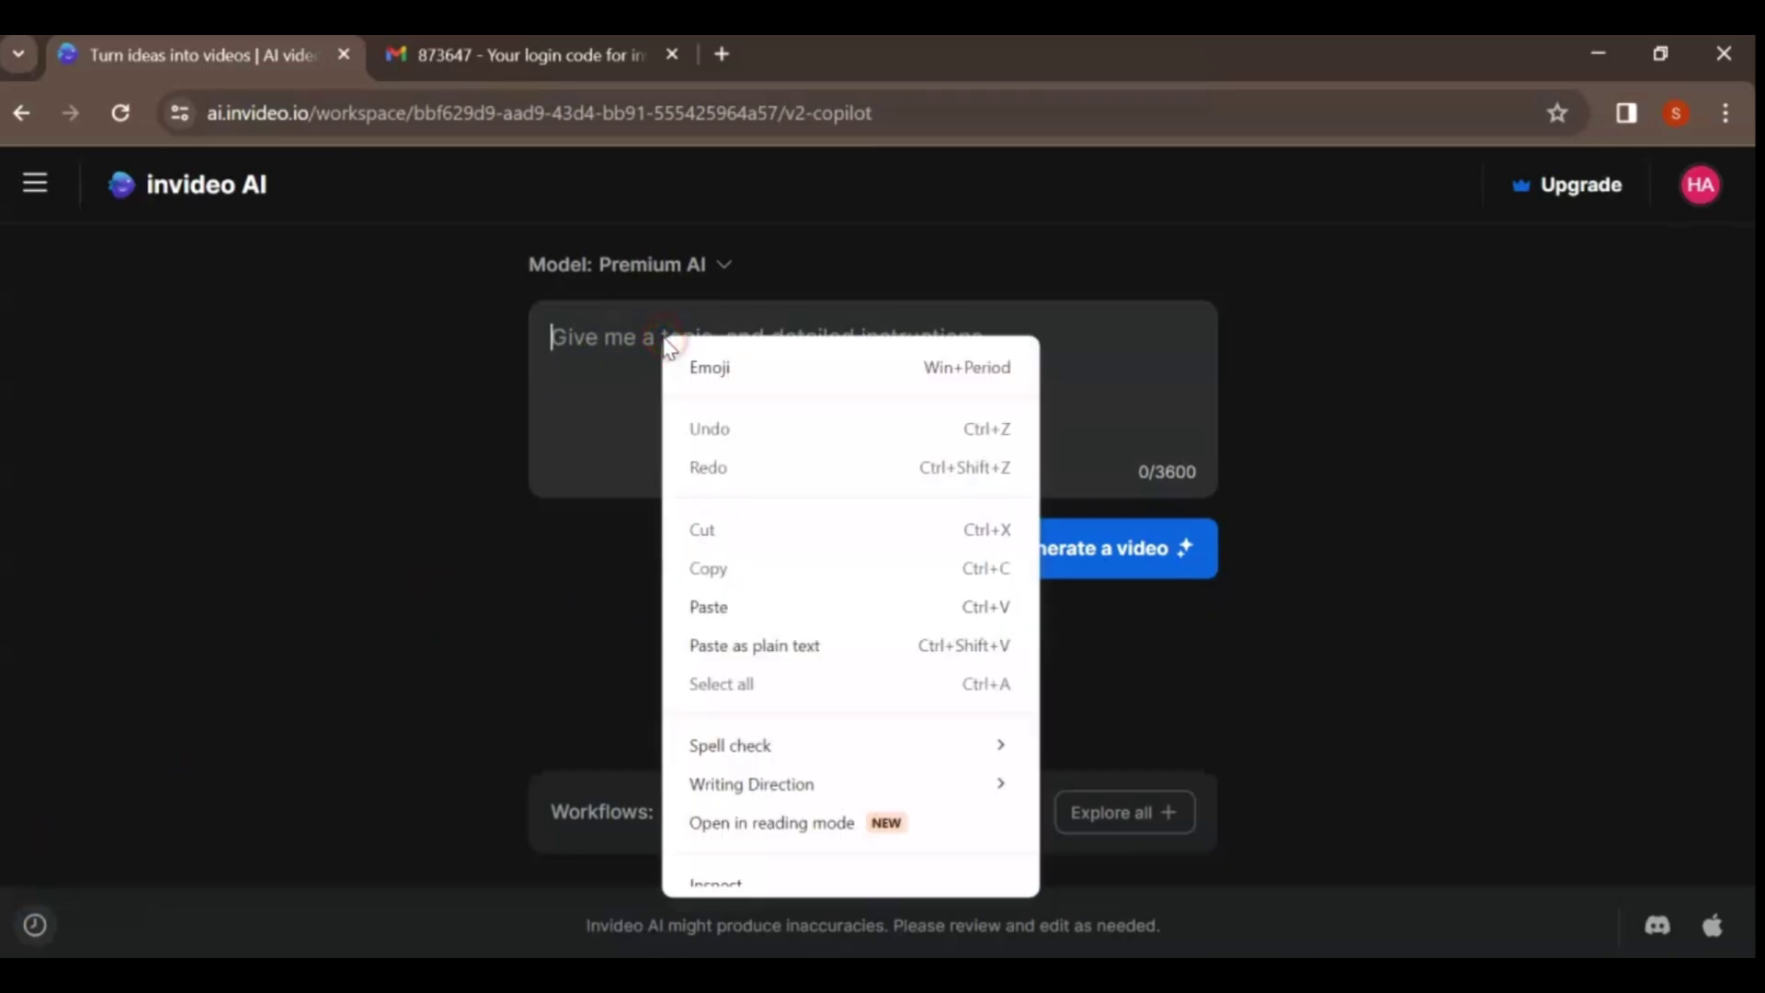
{"action": "left_click", "coordinate": [704, 445]}
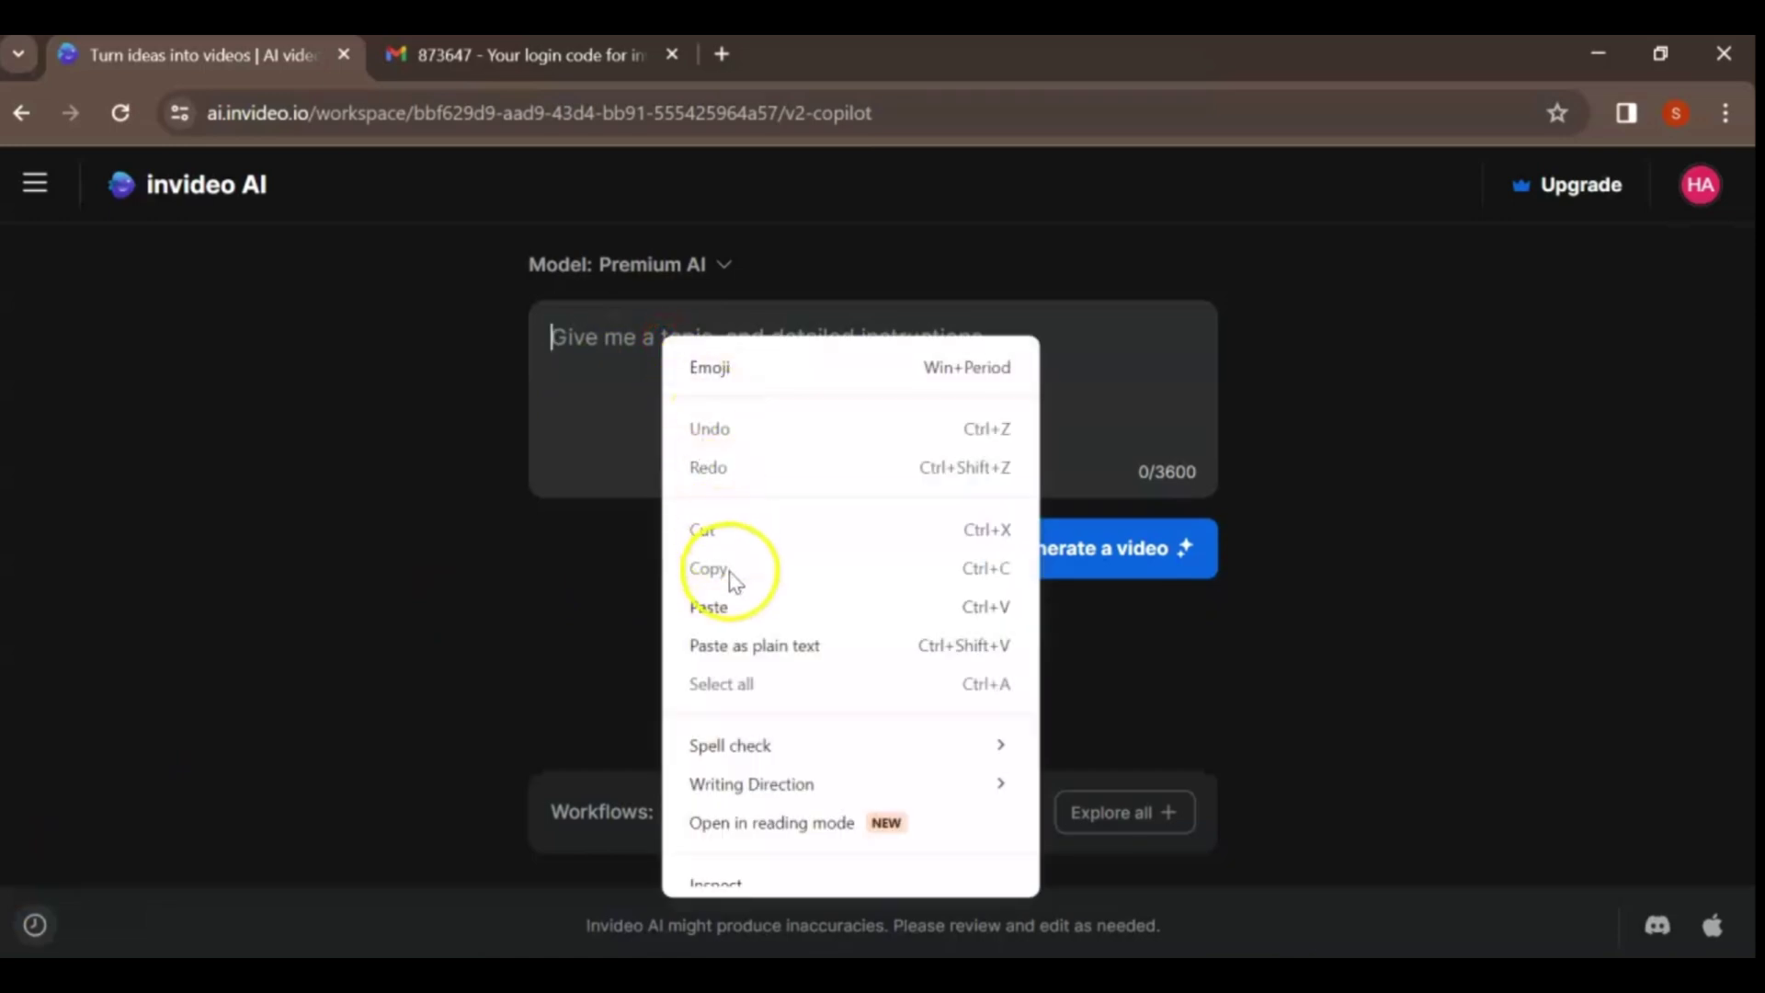
{"action": "left_click", "coordinate": [725, 609]}
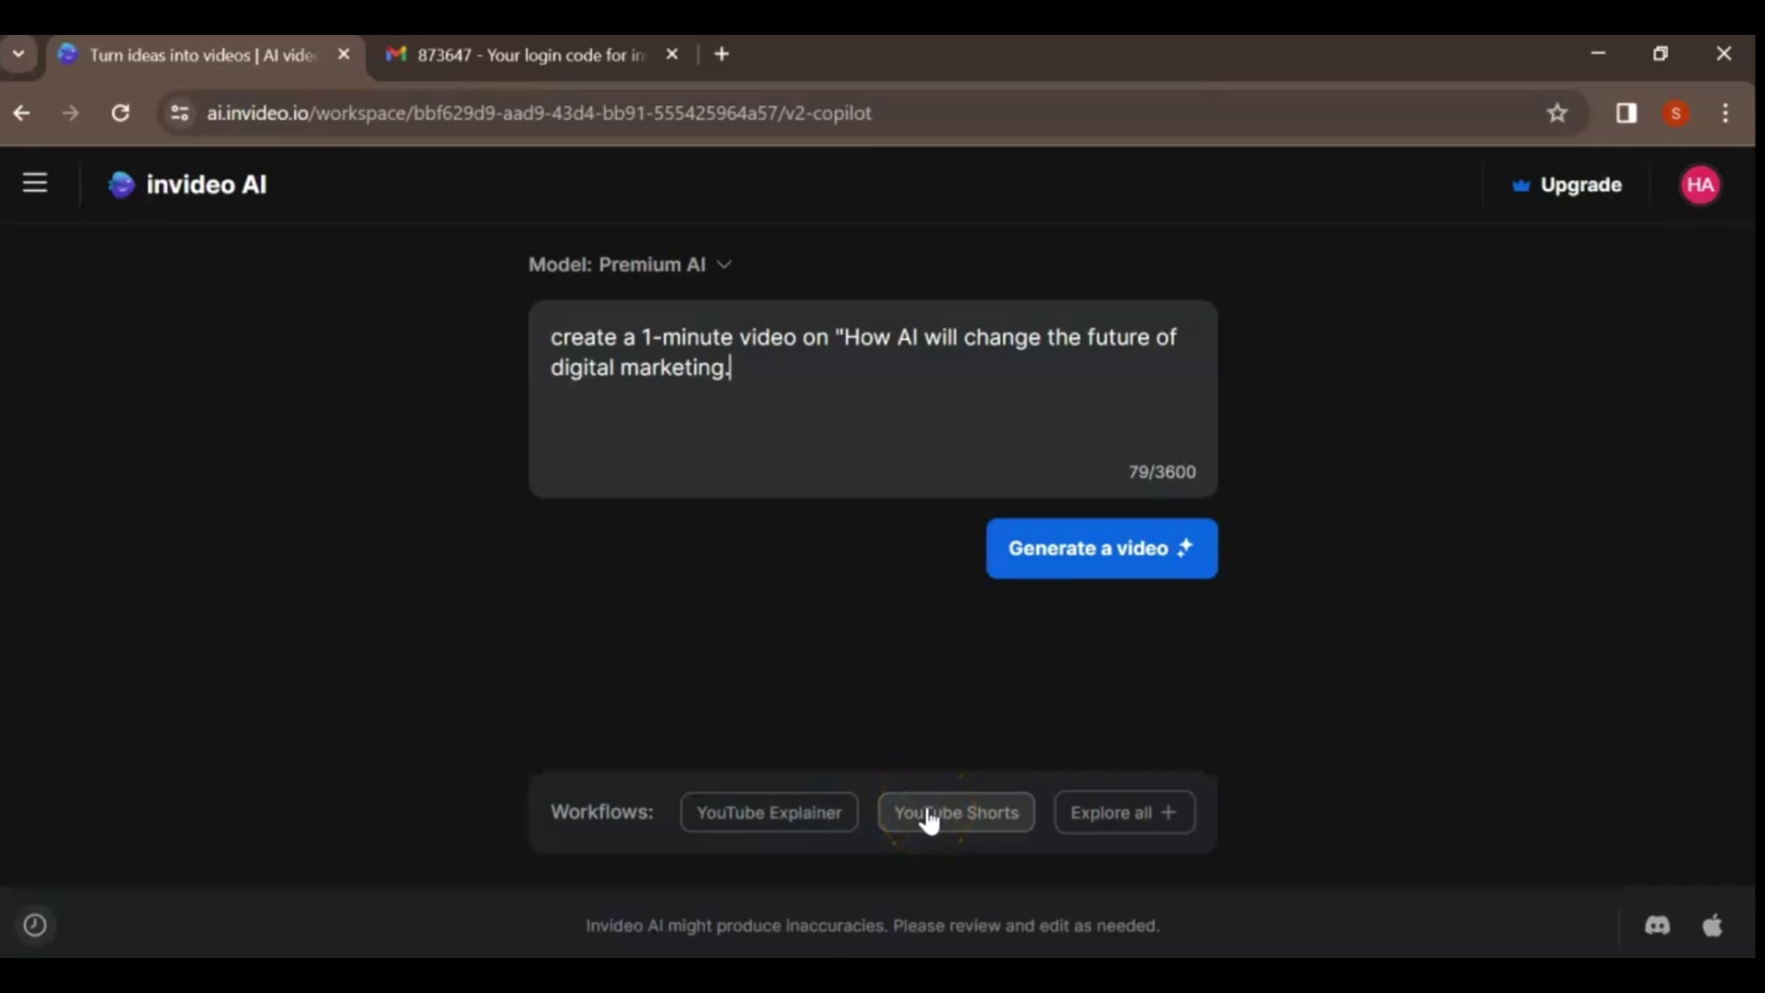
In the YouTube Shorts workflow, choose a male clear American voice, yellow karaoke subtitles, normal iStock use
{"action": "left_click", "coordinate": [928, 819]}
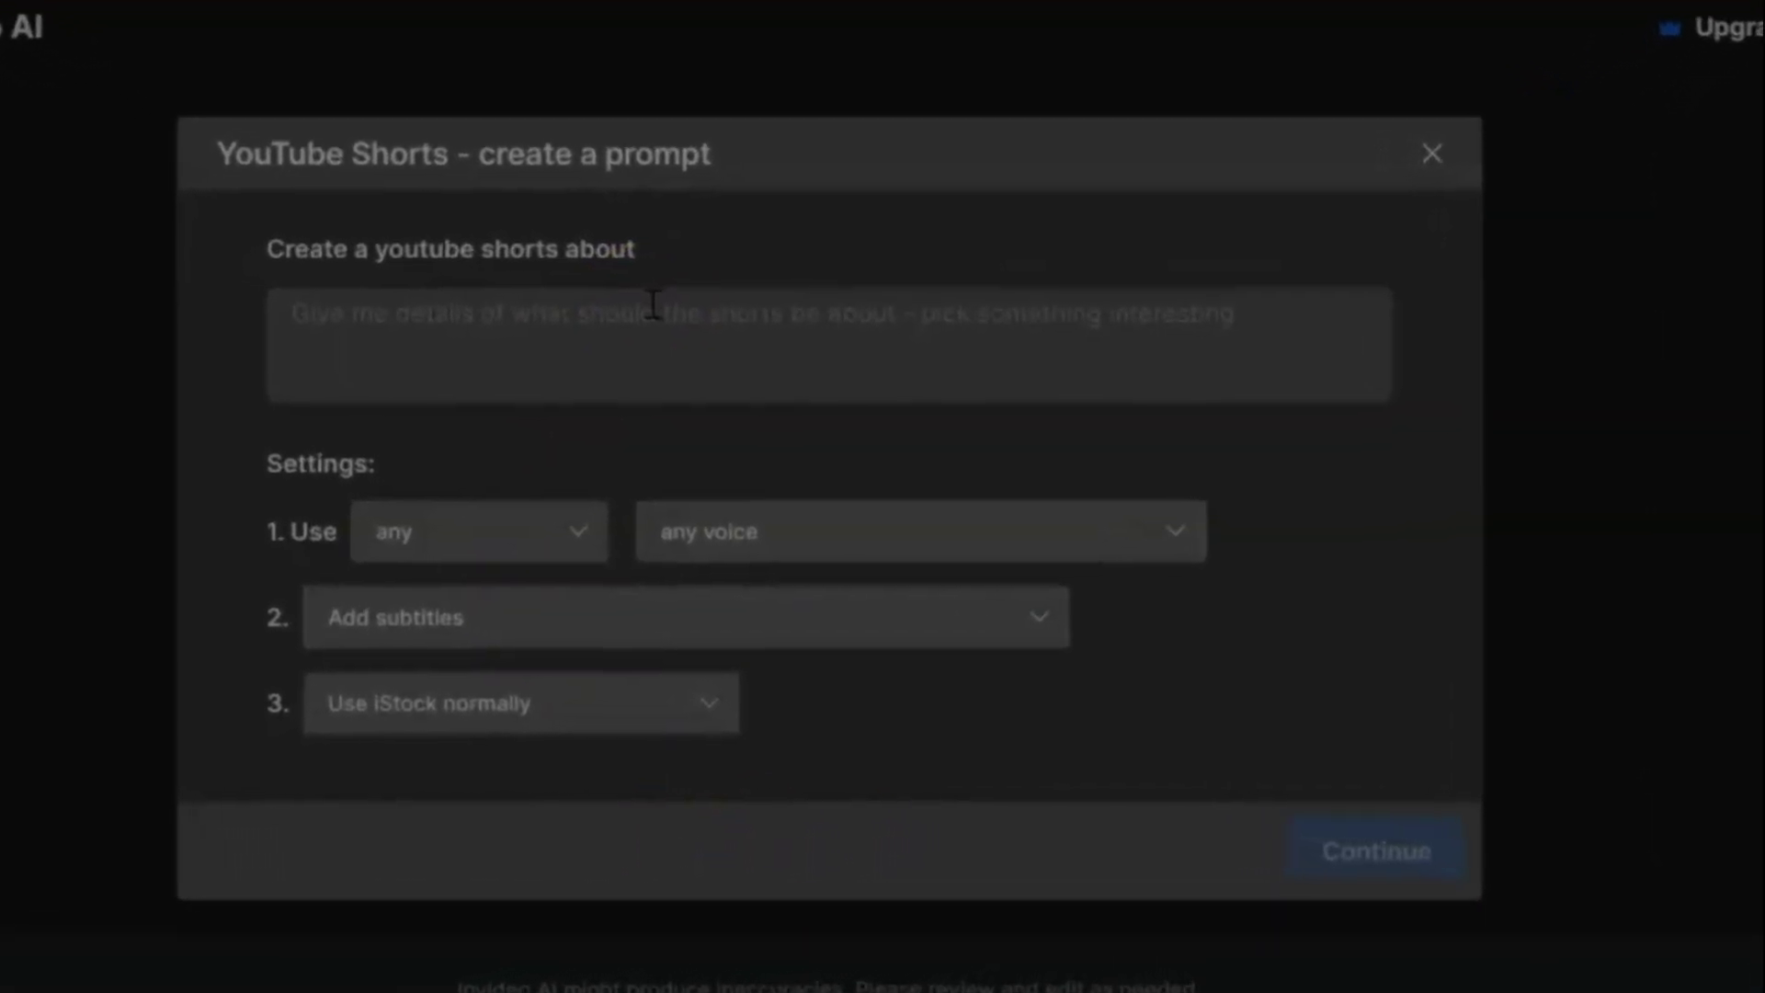
{"action": "left_click", "coordinate": [566, 524]}
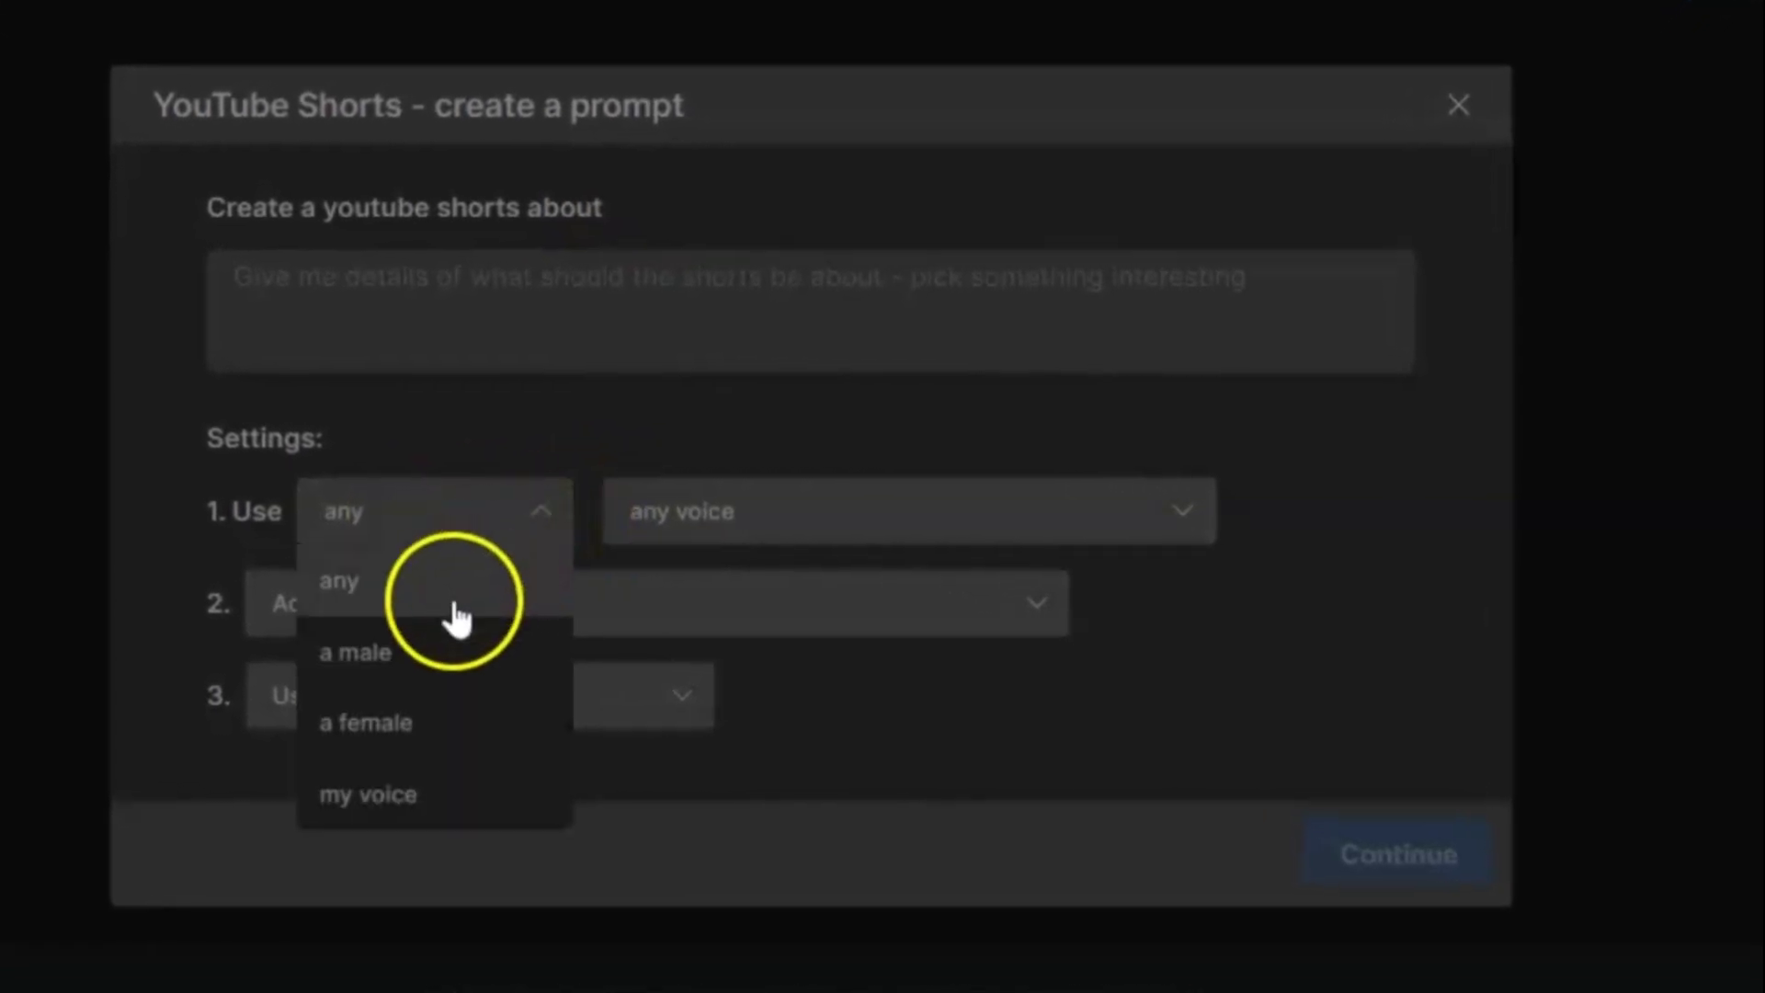
{"action": "left_click", "coordinate": [418, 655]}
{"action": "left_click", "coordinate": [1164, 513]}
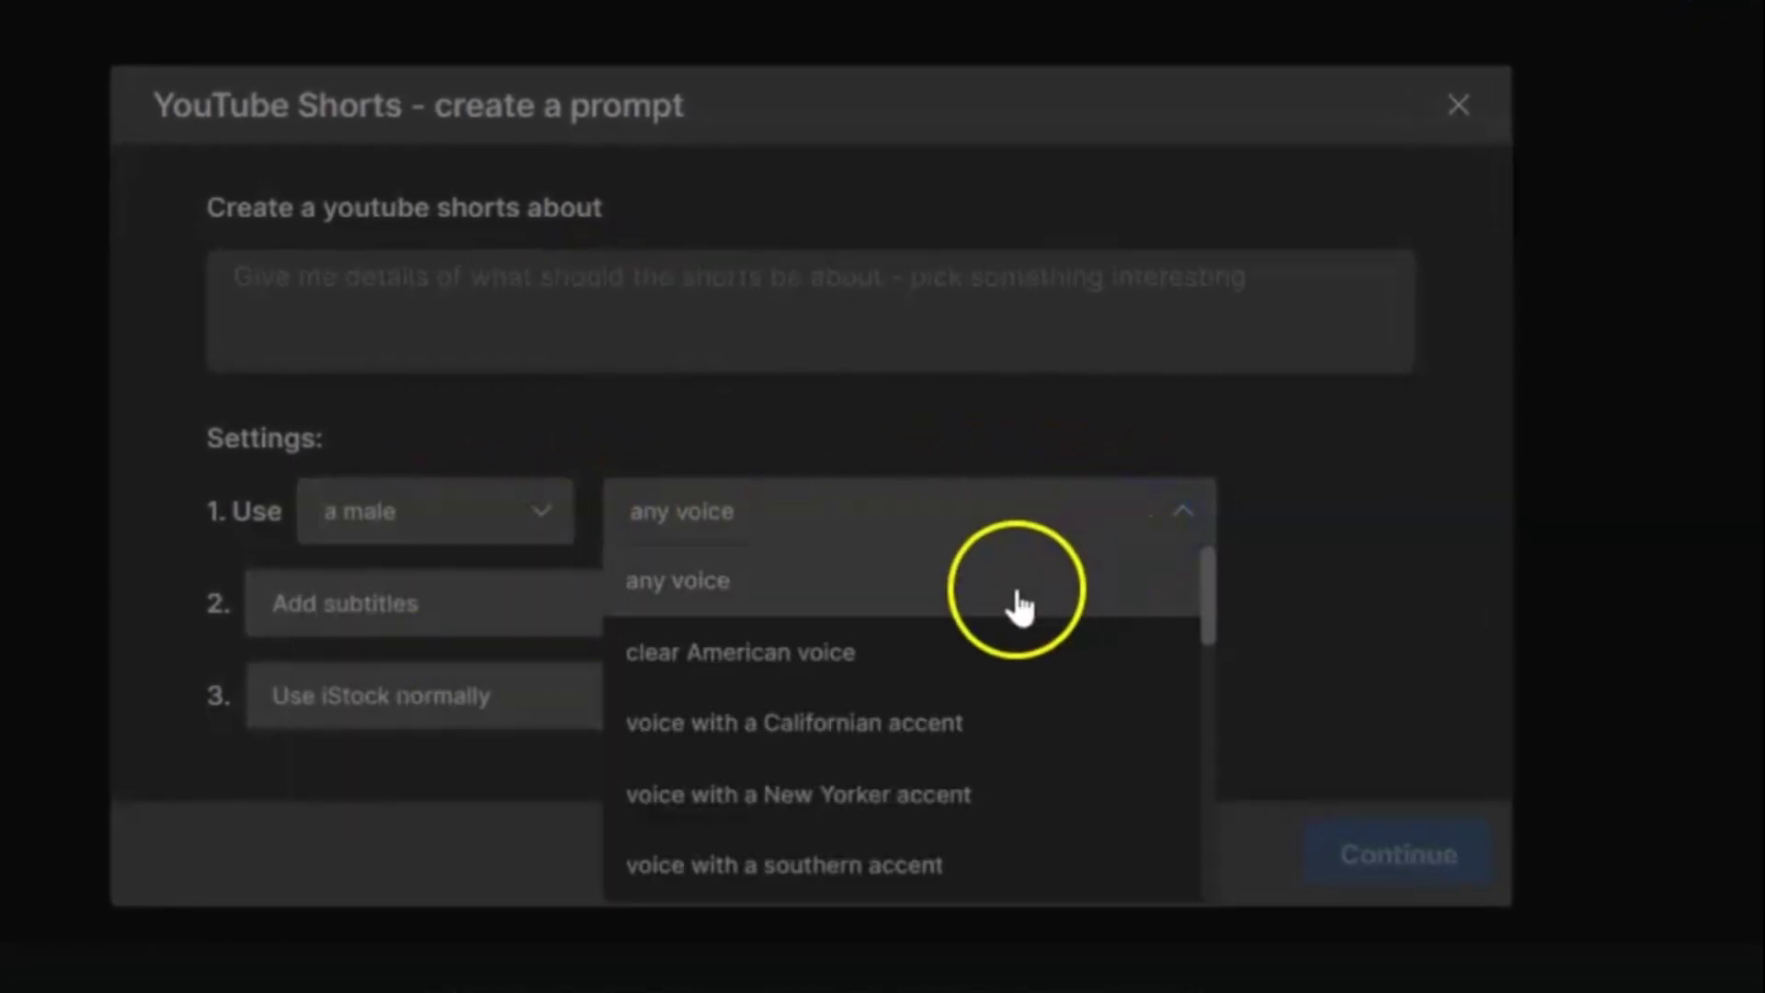
{"action": "left_click", "coordinate": [844, 674]}
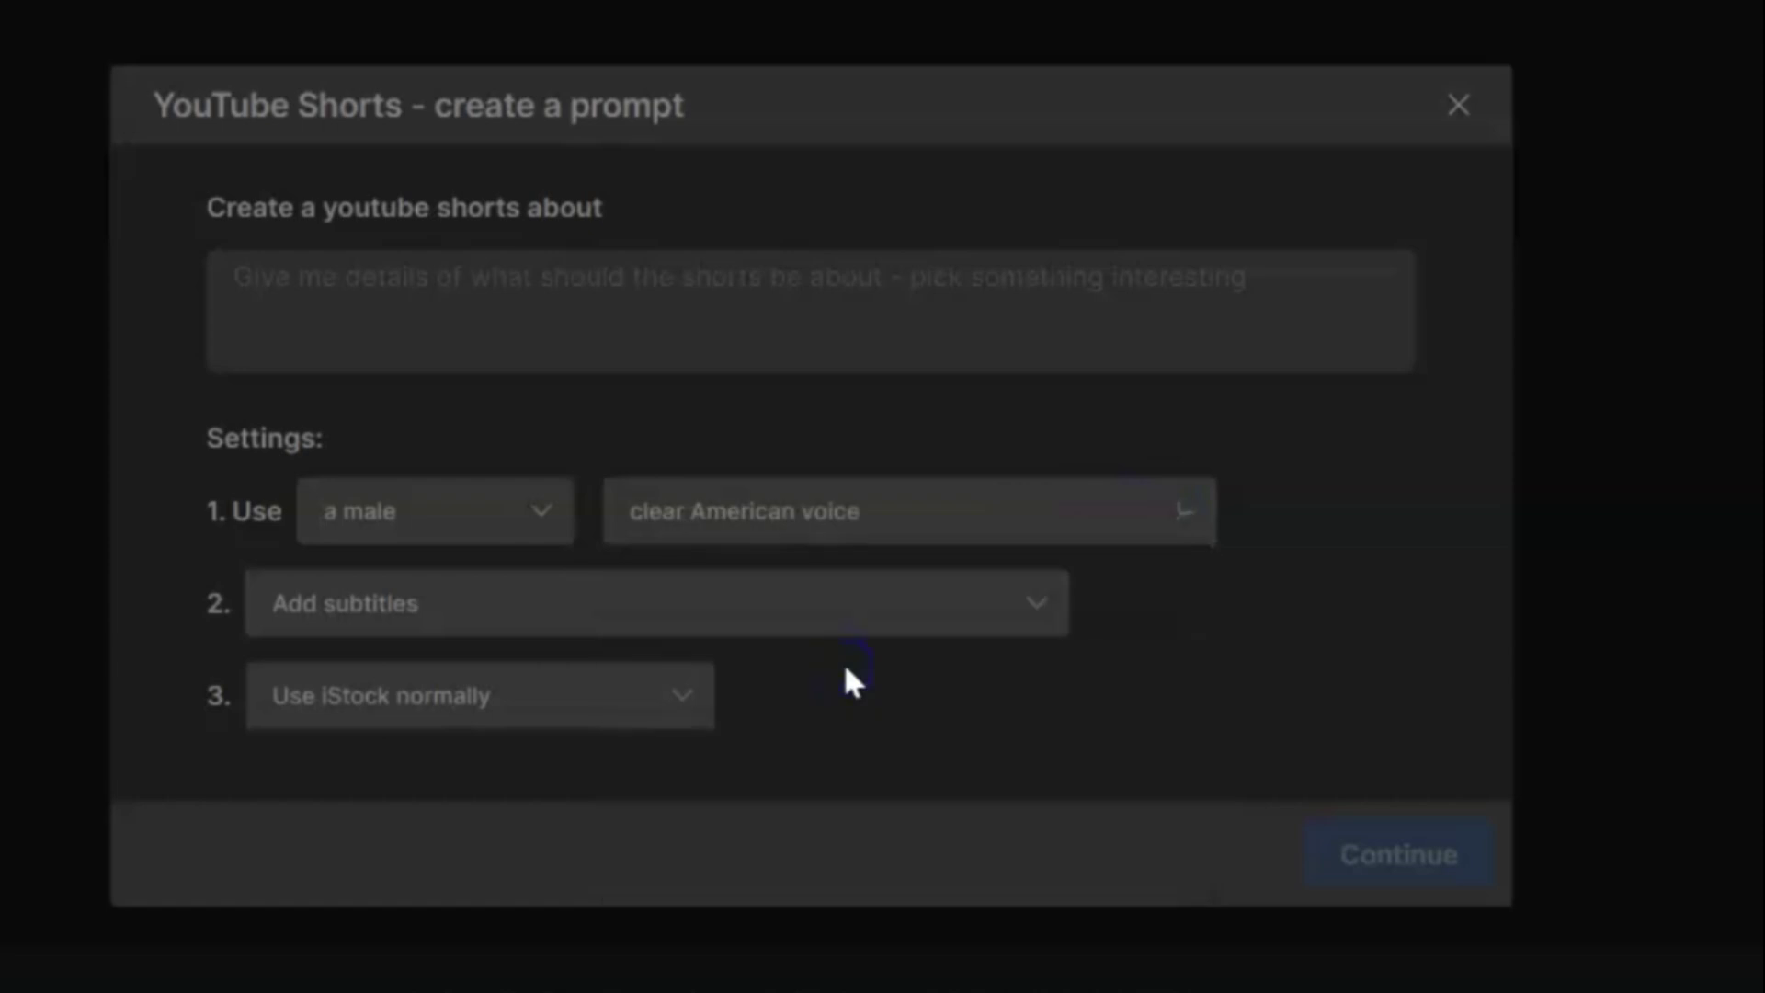
{"action": "left_click", "coordinate": [1033, 607]}
{"action": "scroll", "coordinate": [587, 721], "scroll_direction": "down", "scroll_amount": 3}
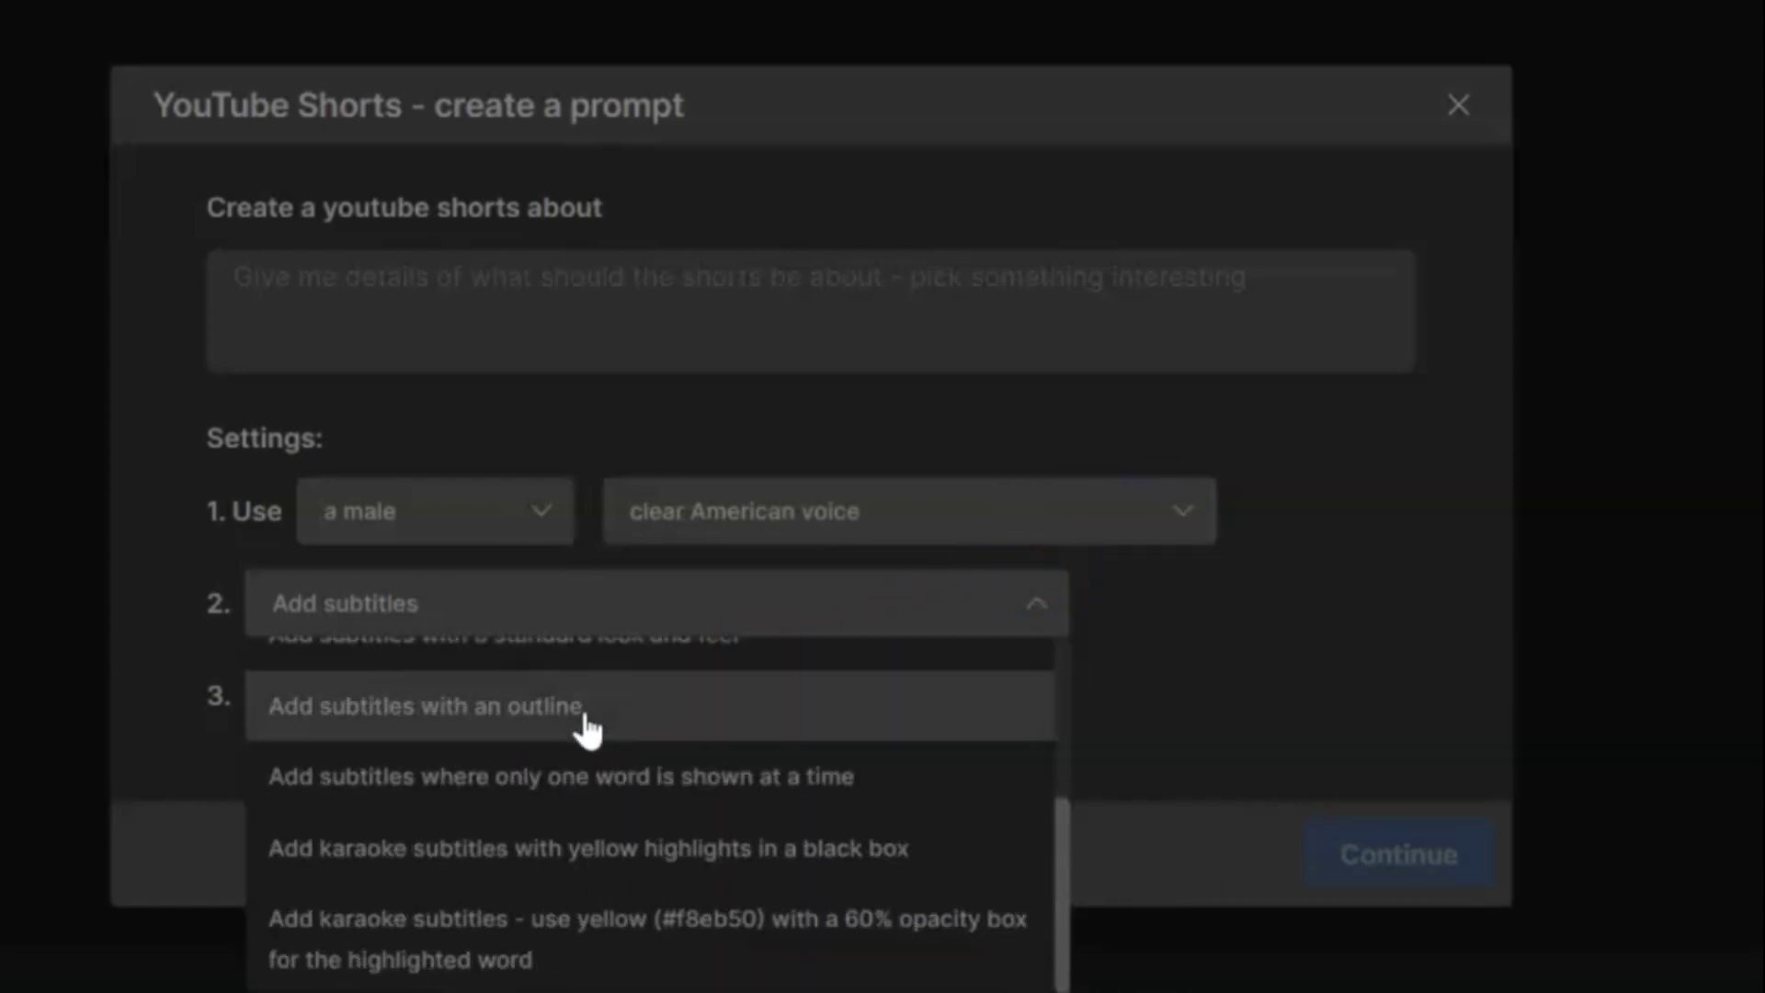
{"action": "left_click", "coordinate": [538, 937]}
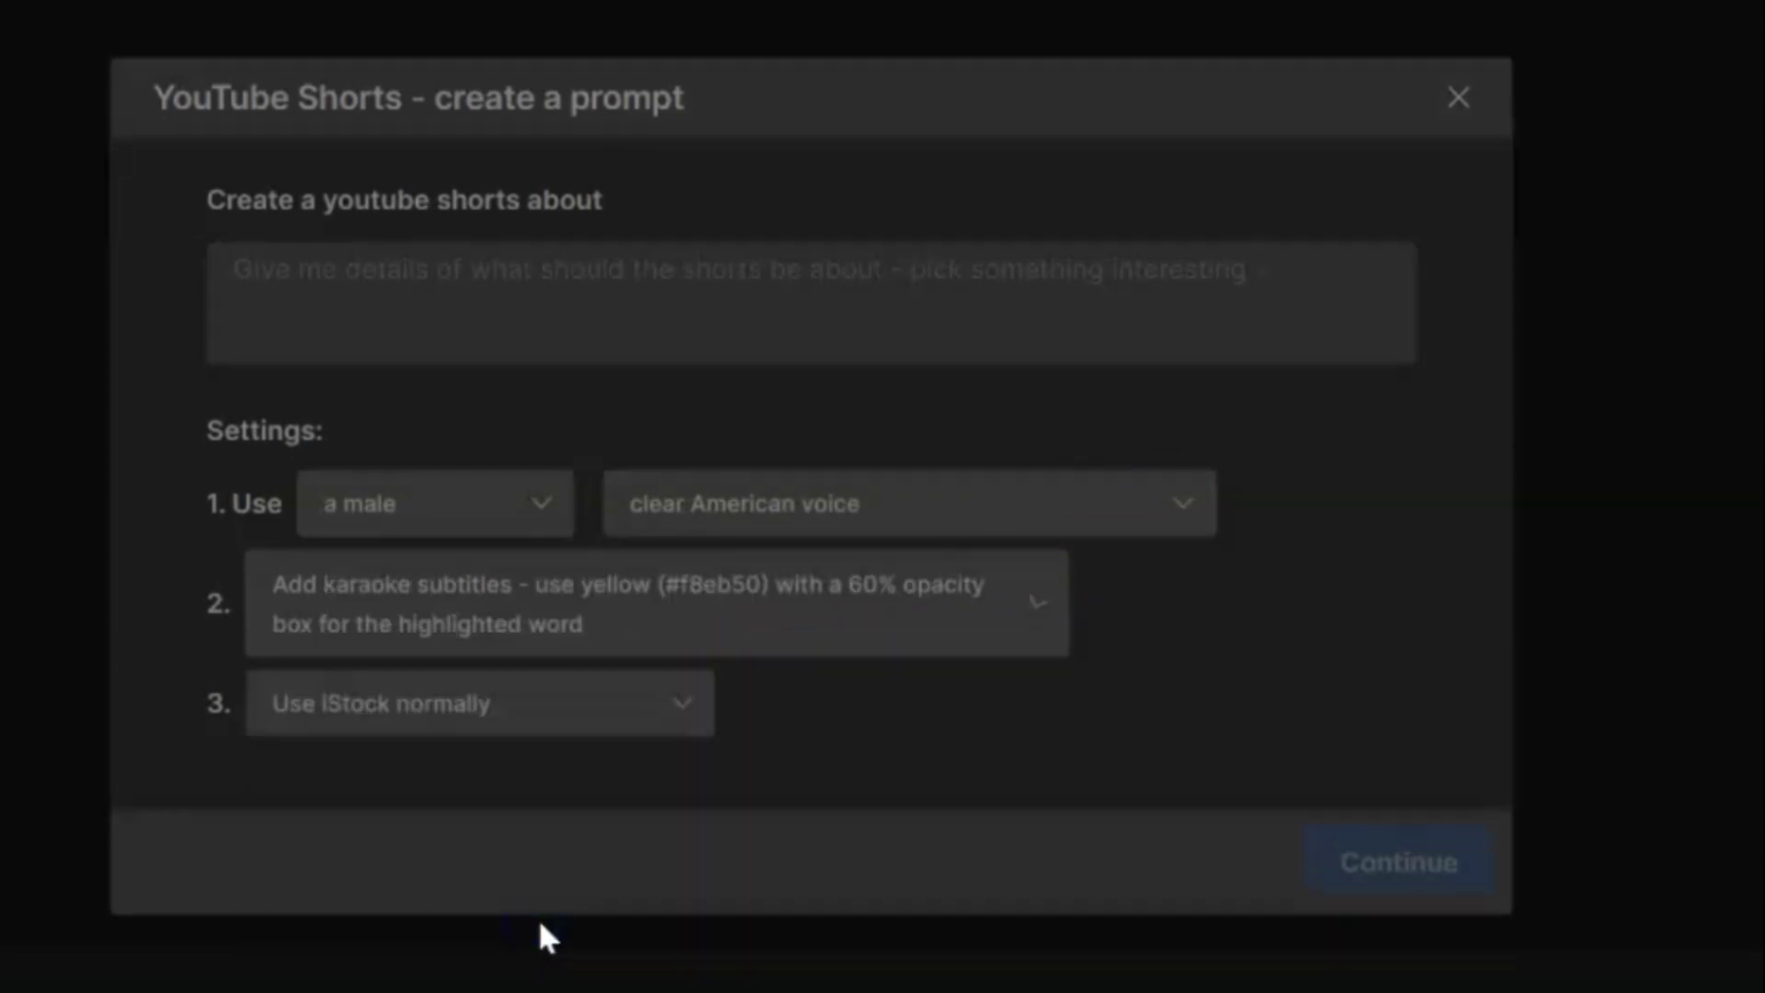
{"action": "left_click", "coordinate": [682, 710]}
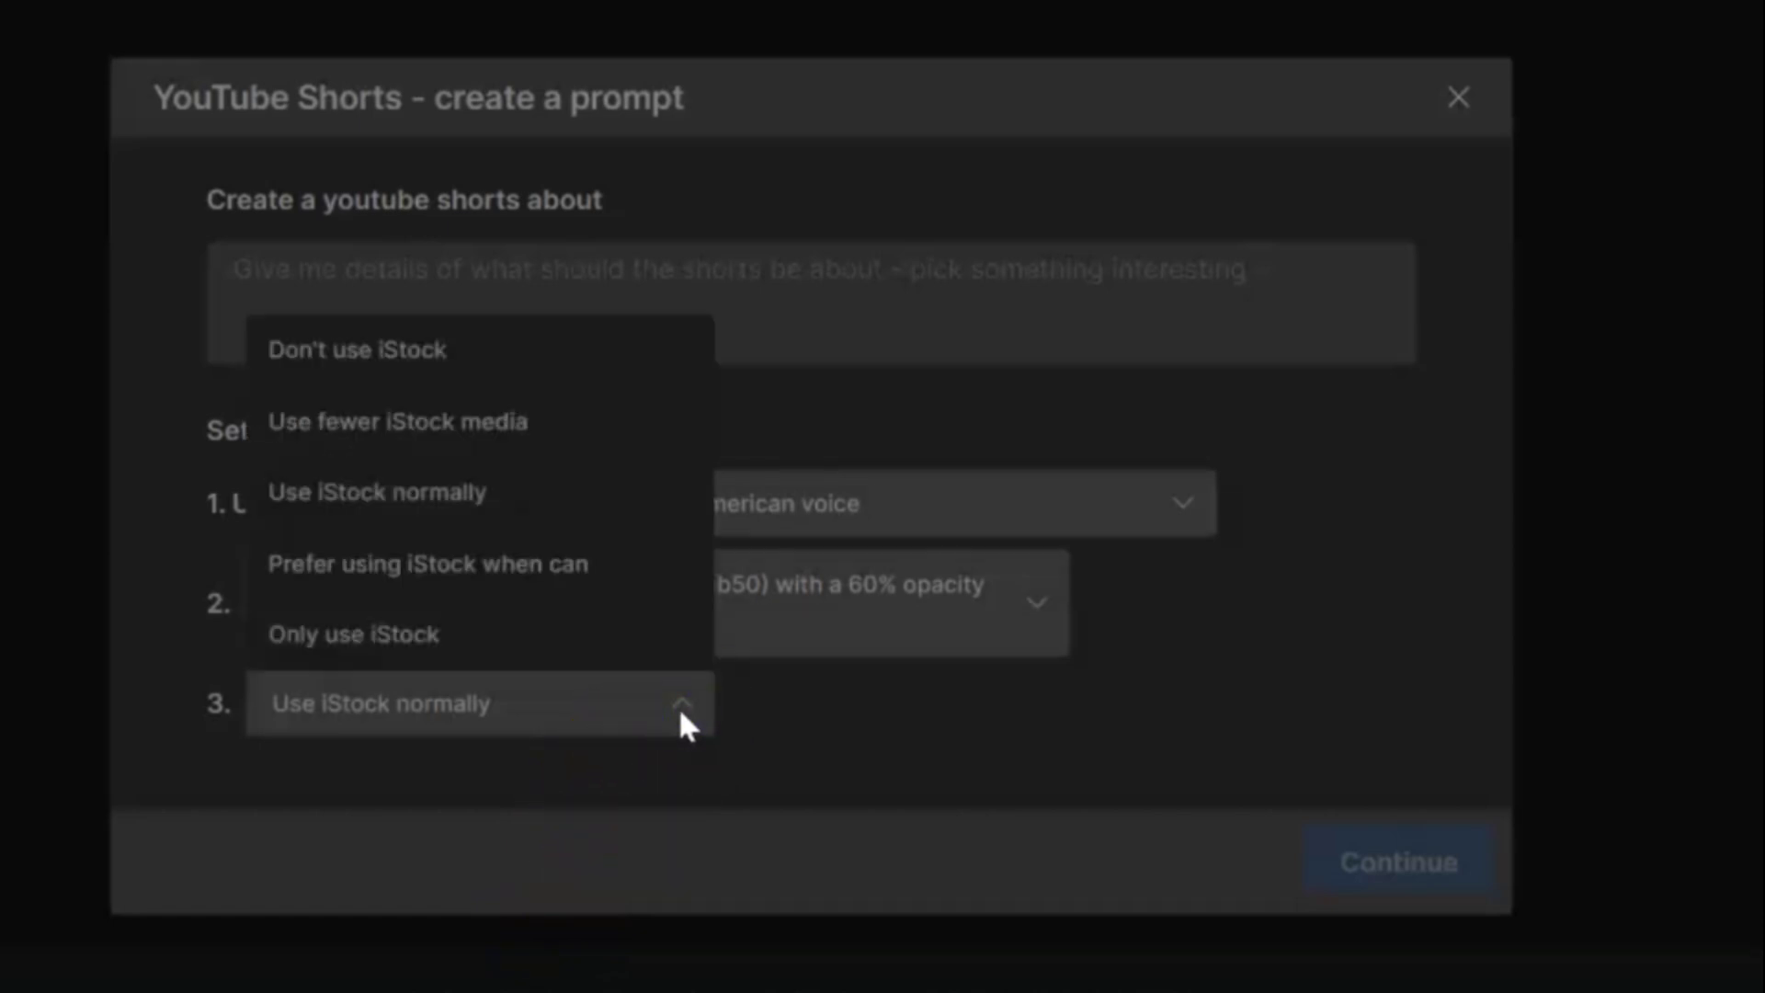
{"action": "left_click", "coordinate": [681, 713]}
Paste the digital marketing prompt as the Shorts topic, trim its opening words, and continue
{"action": "left_click", "coordinate": [426, 269]}
{"action": "type", "text": "create a 1-minute video on \"How AI will change the future of digital marketing."}
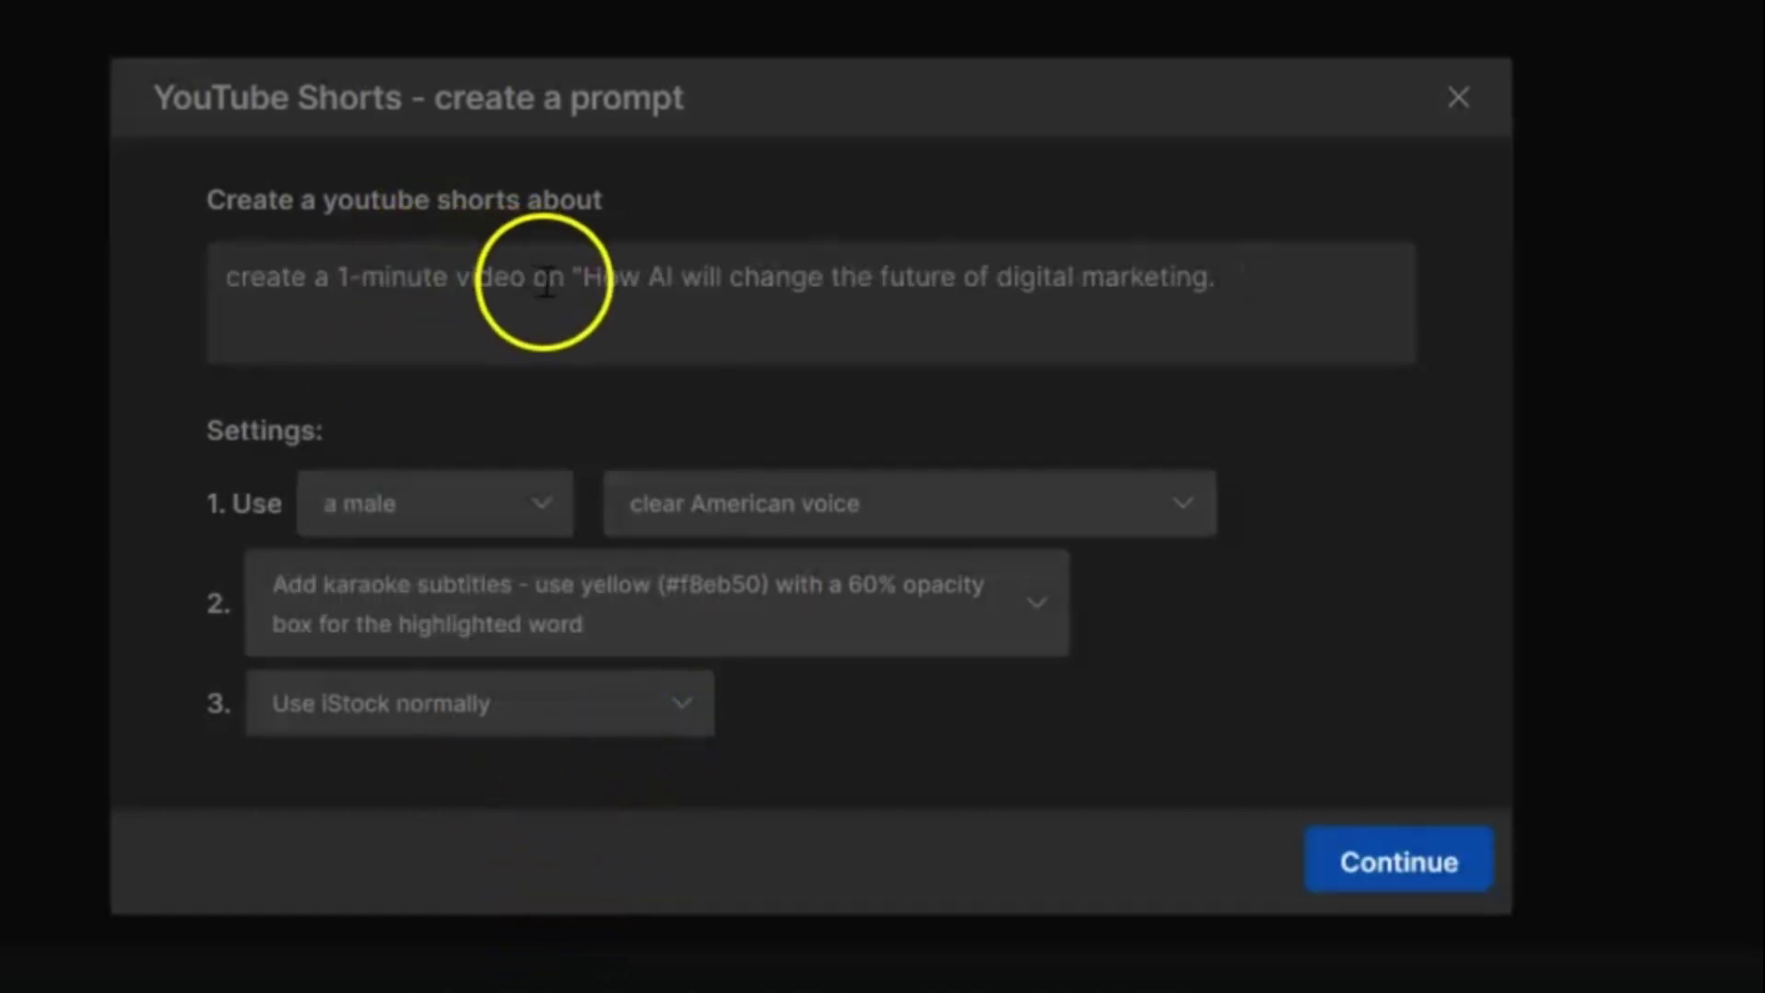
{"action": "left_click_drag", "start_coordinate": [592, 295], "coordinate": [268, 331]}
{"action": "key", "text": "BackSpace"}
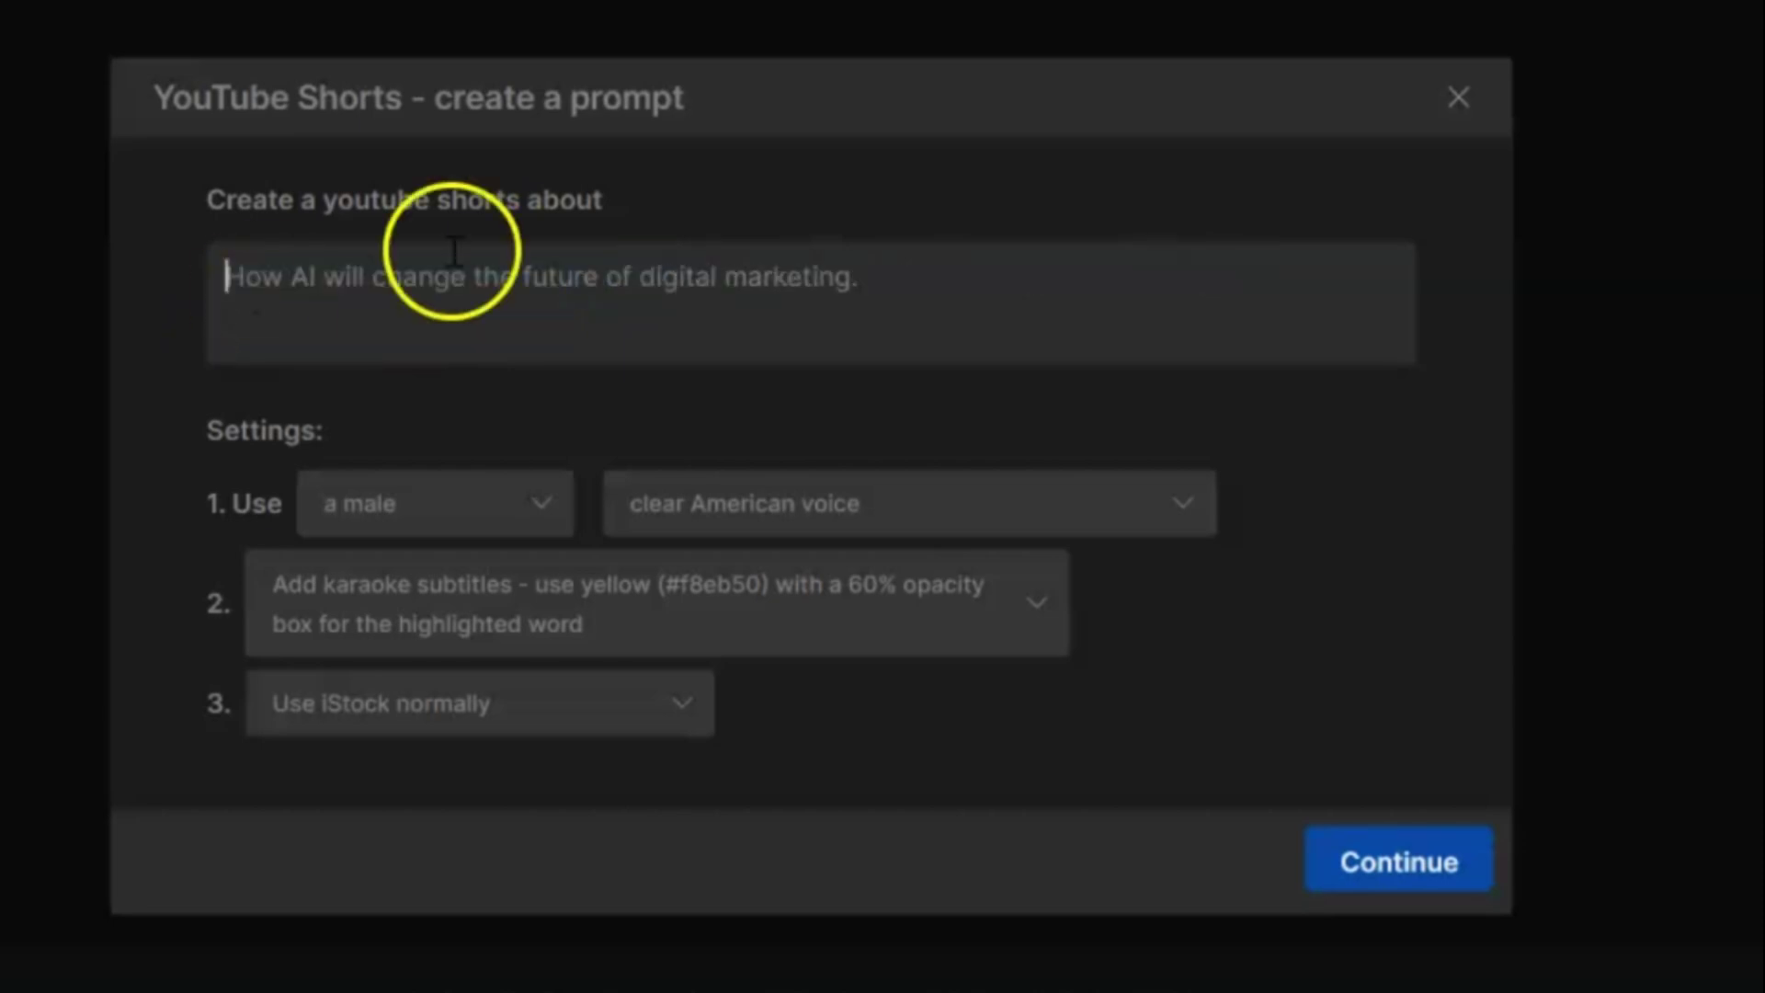
{"action": "left_click", "coordinate": [1360, 871]}
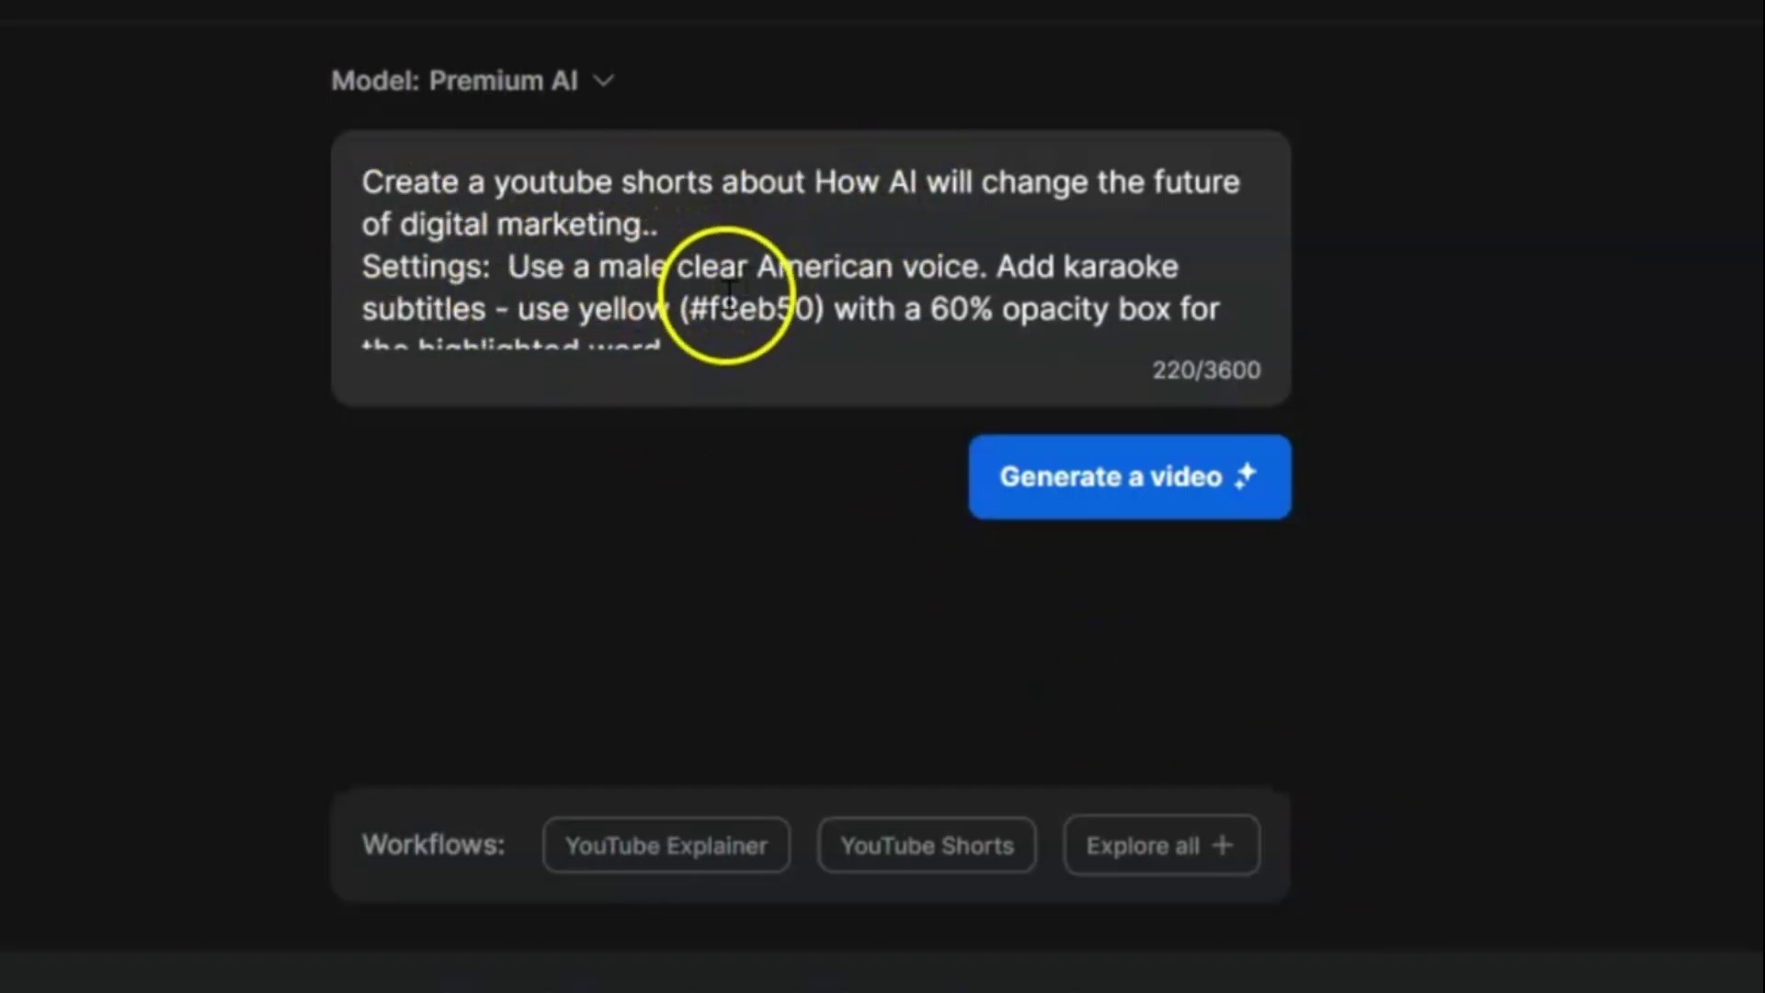
Generate the video, which invideo titles 'AI: The Future of Digital Marketing'
{"action": "scroll", "coordinate": [975, 318], "scroll_direction": "down", "scroll_amount": 1}
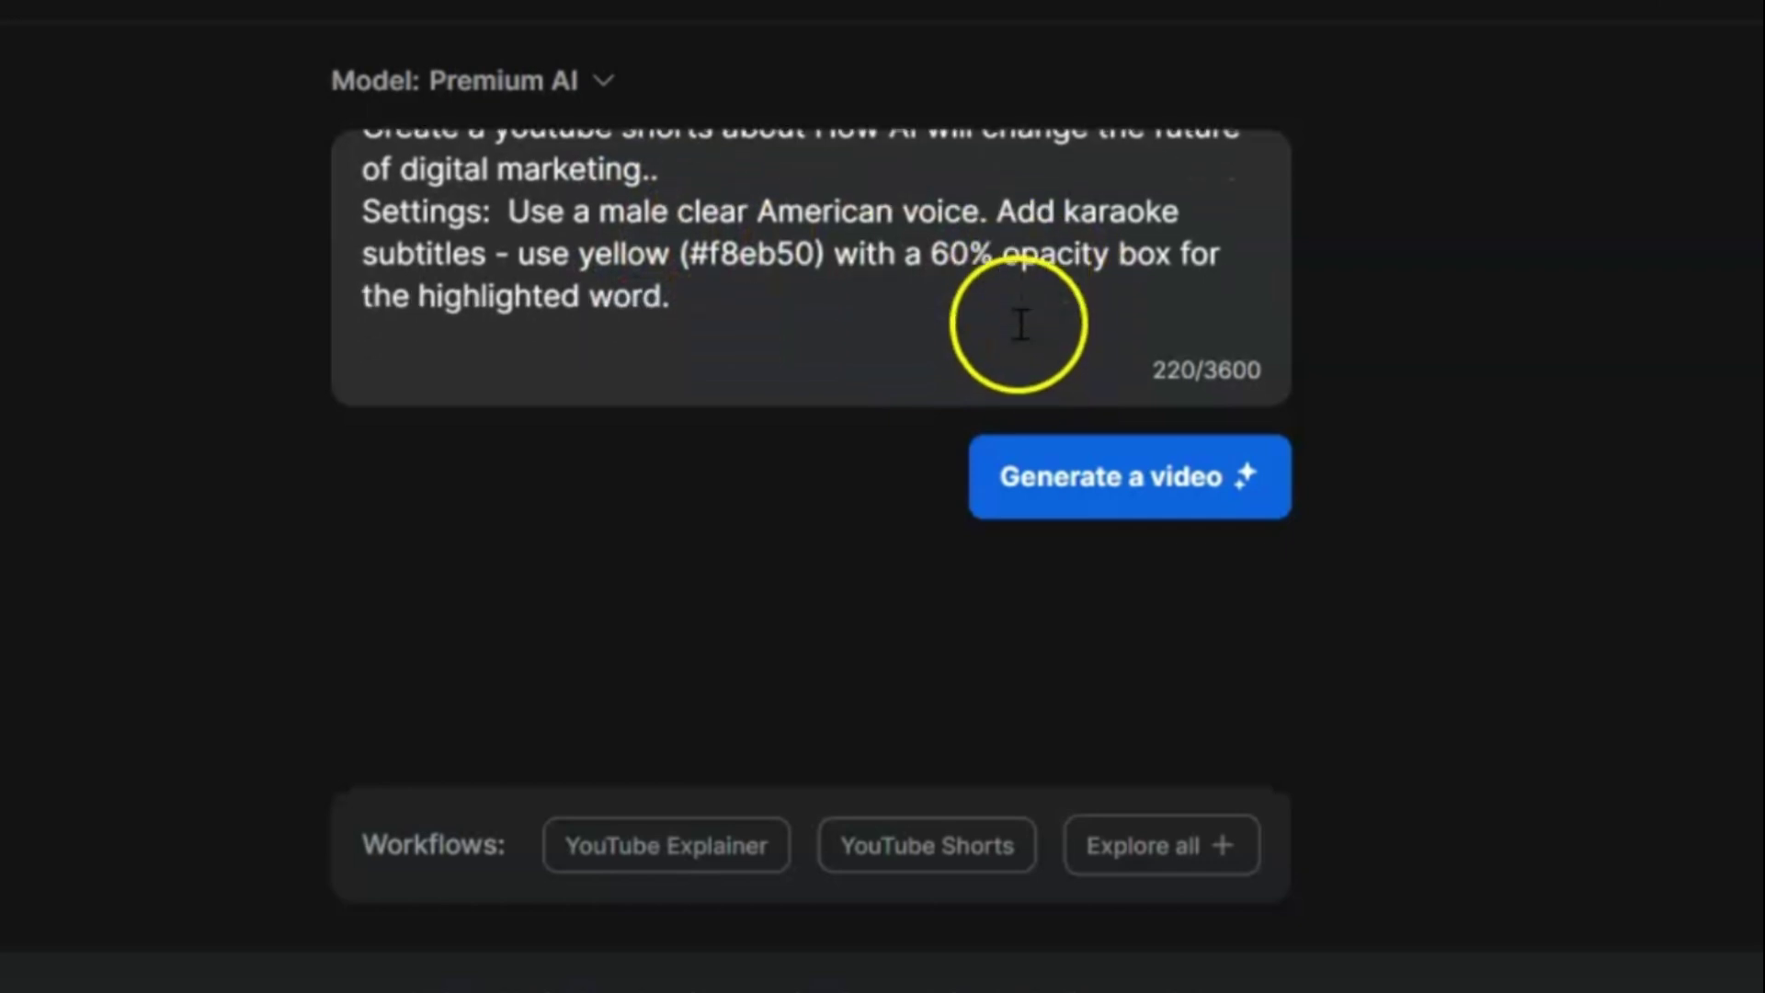
{"action": "left_click", "coordinate": [1012, 476]}
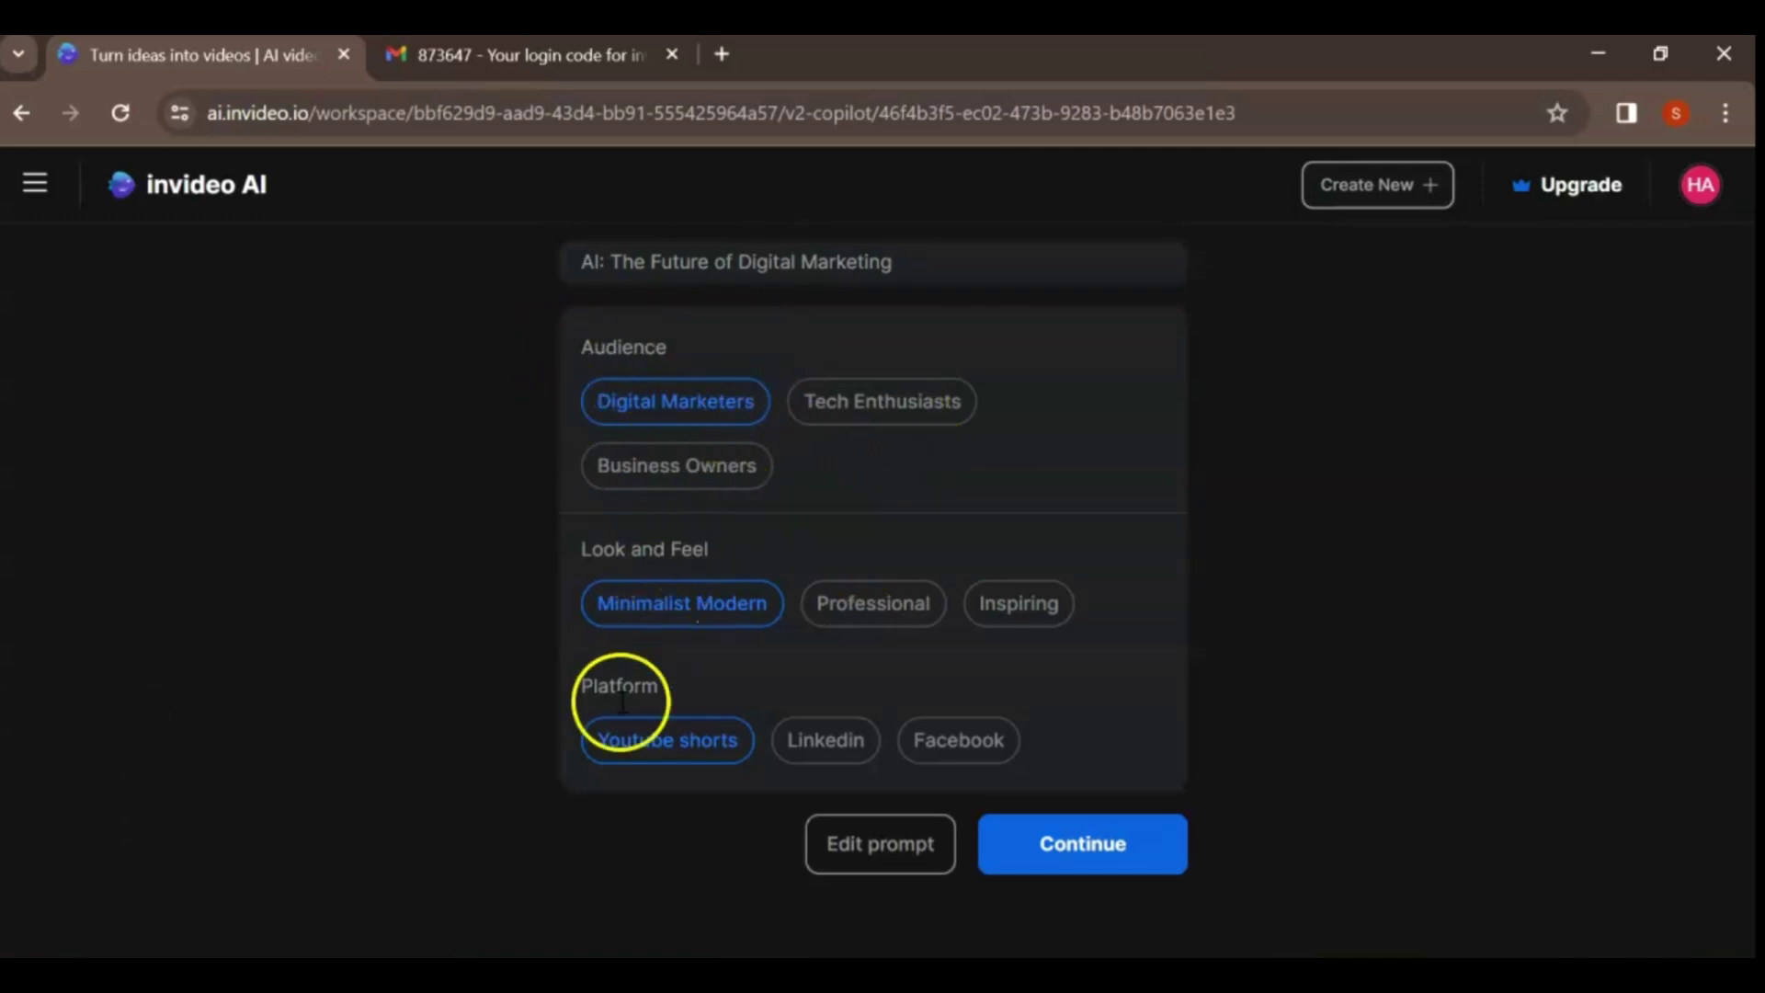
Choose the Professional look and feel, adjust the audience, and continue generating
{"action": "left_click", "coordinate": [870, 607]}
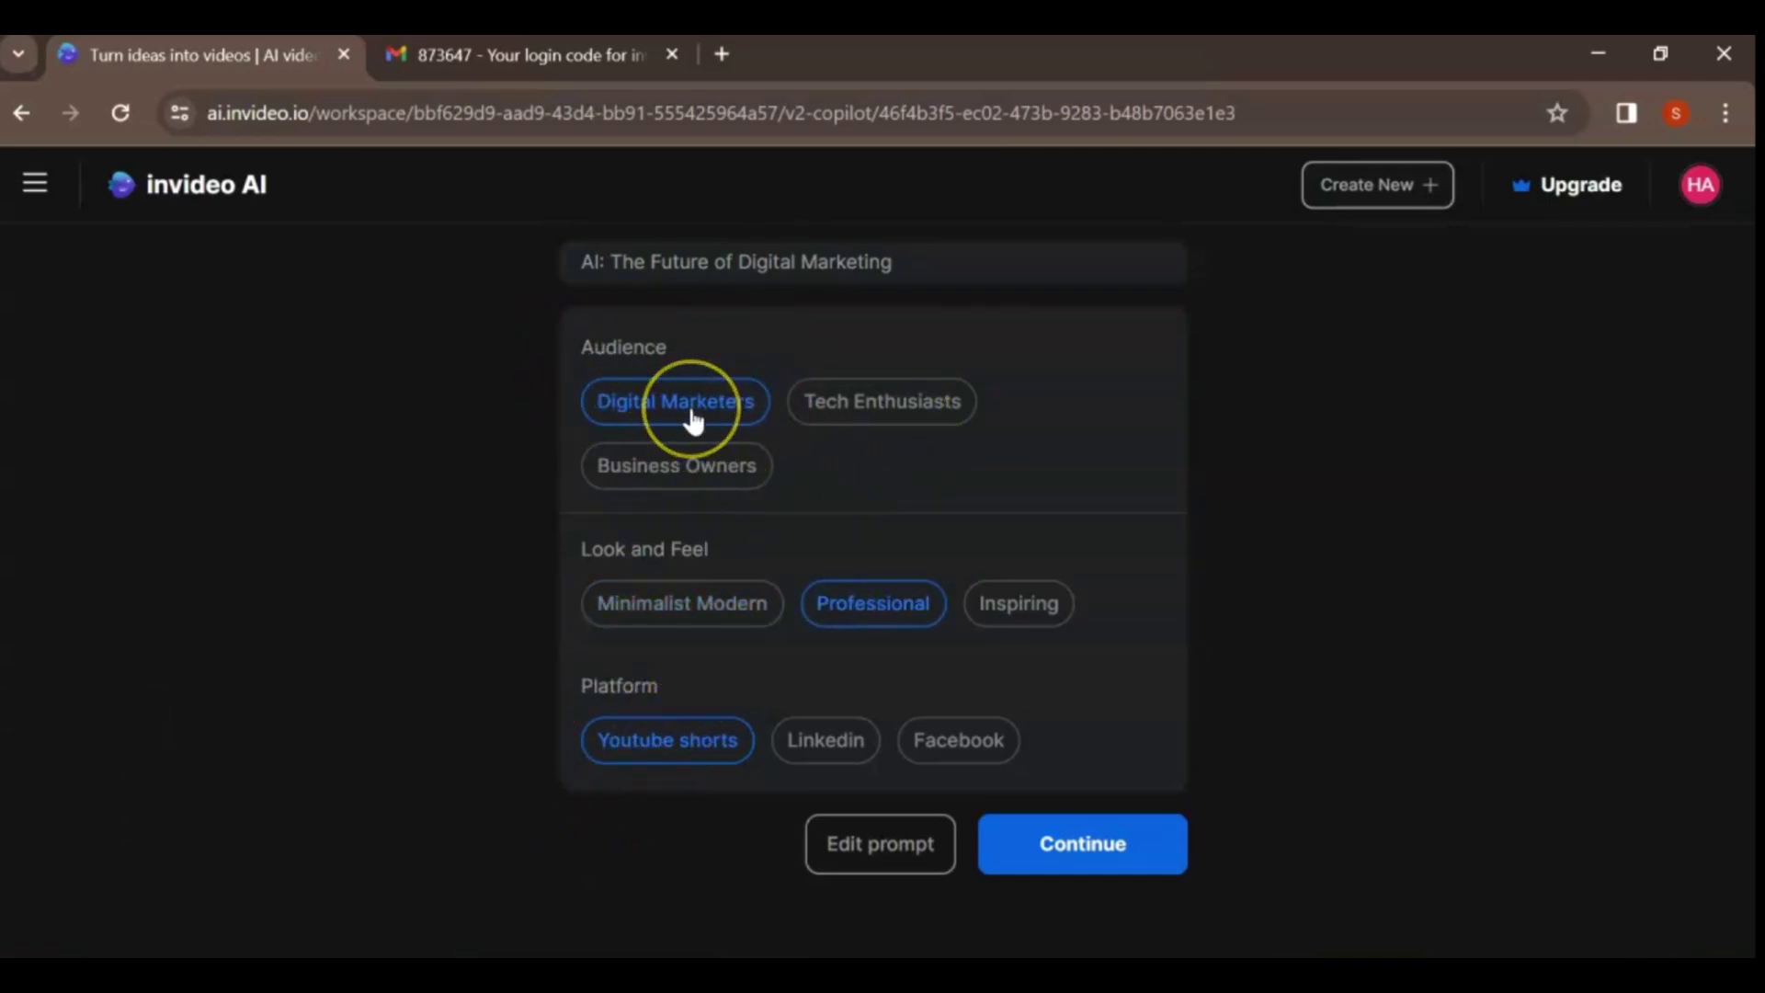
{"action": "left_click", "coordinate": [830, 412]}
{"action": "left_click", "coordinate": [1100, 863]}
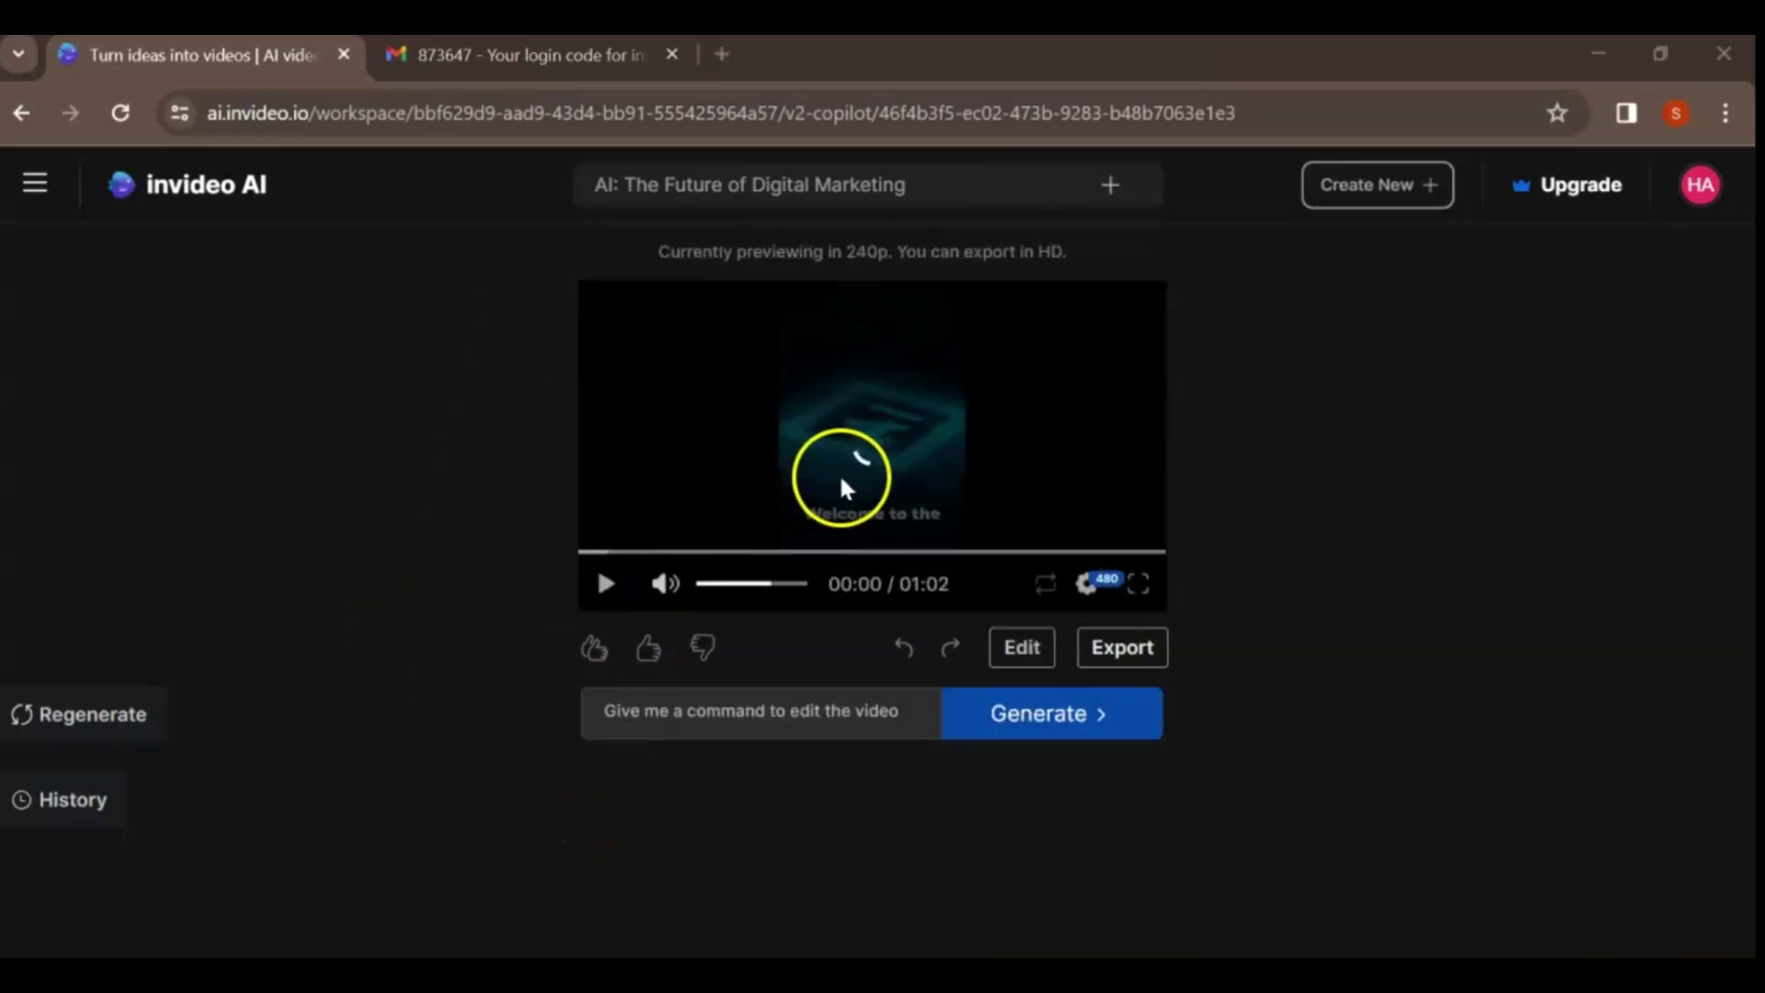
Preview the Short to 0:19, then enter 'replace all the istock footage with free footages'
{"action": "left_click", "coordinate": [605, 589]}
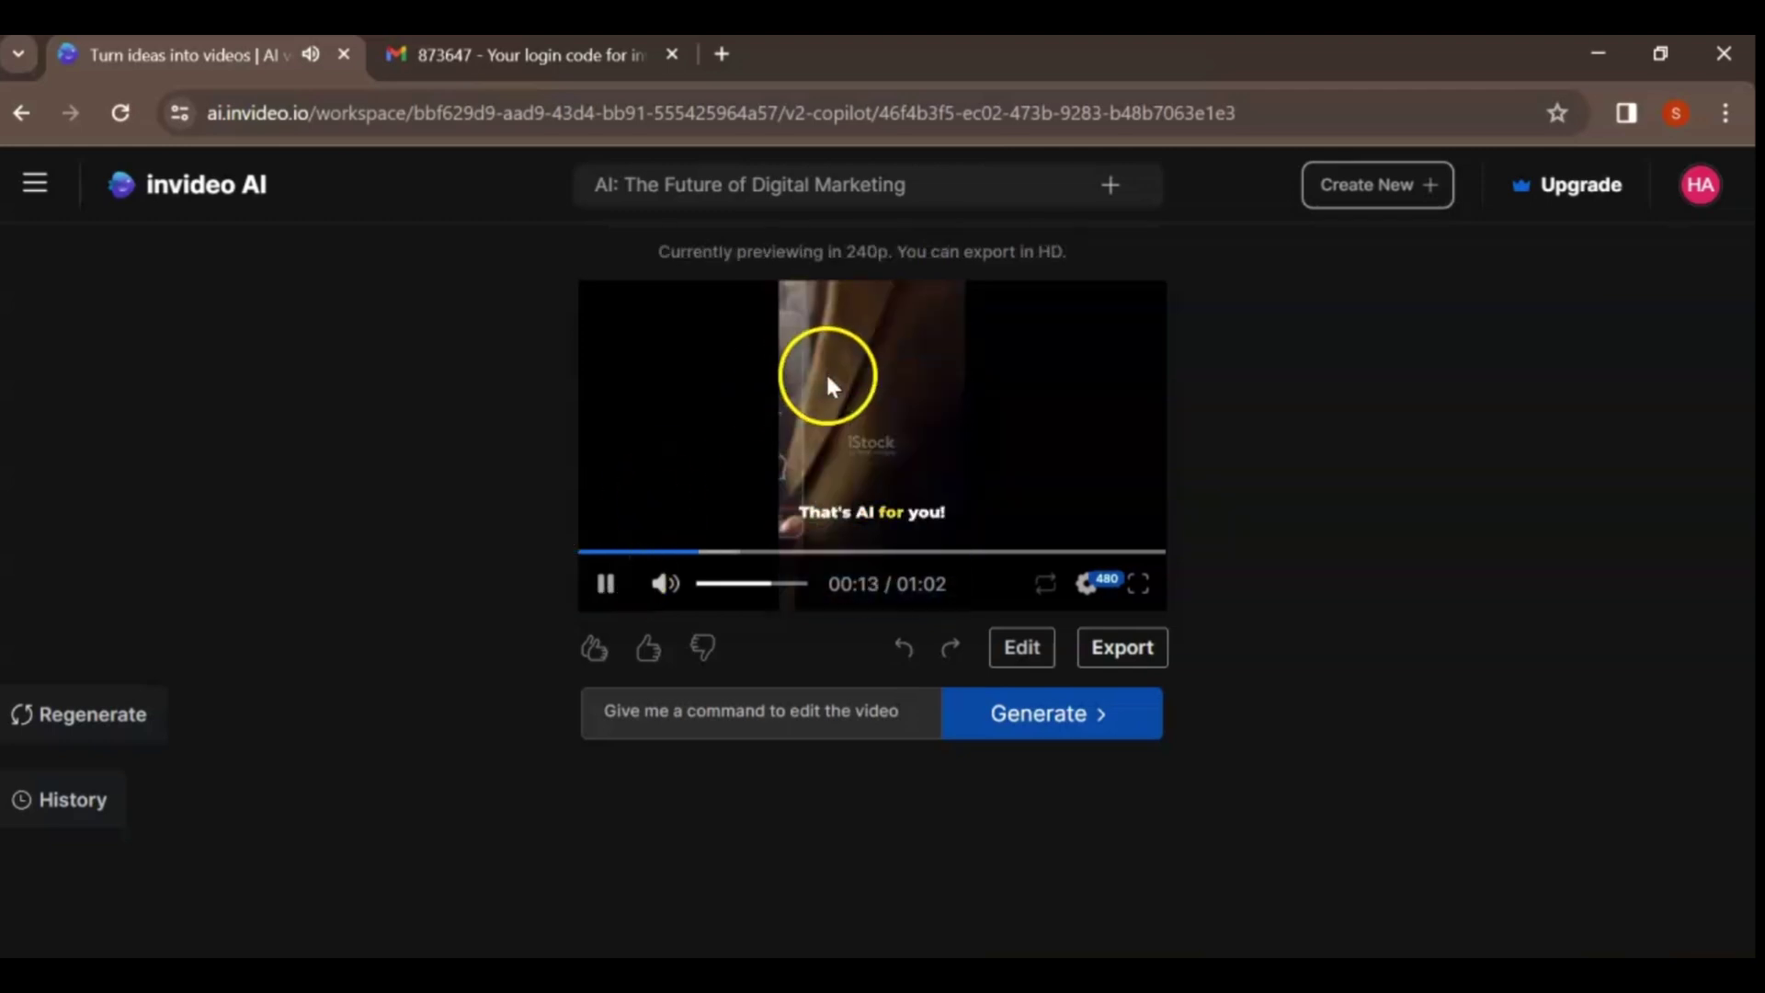
{"action": "left_click", "coordinate": [756, 551]}
{"action": "left_click", "coordinate": [883, 713]}
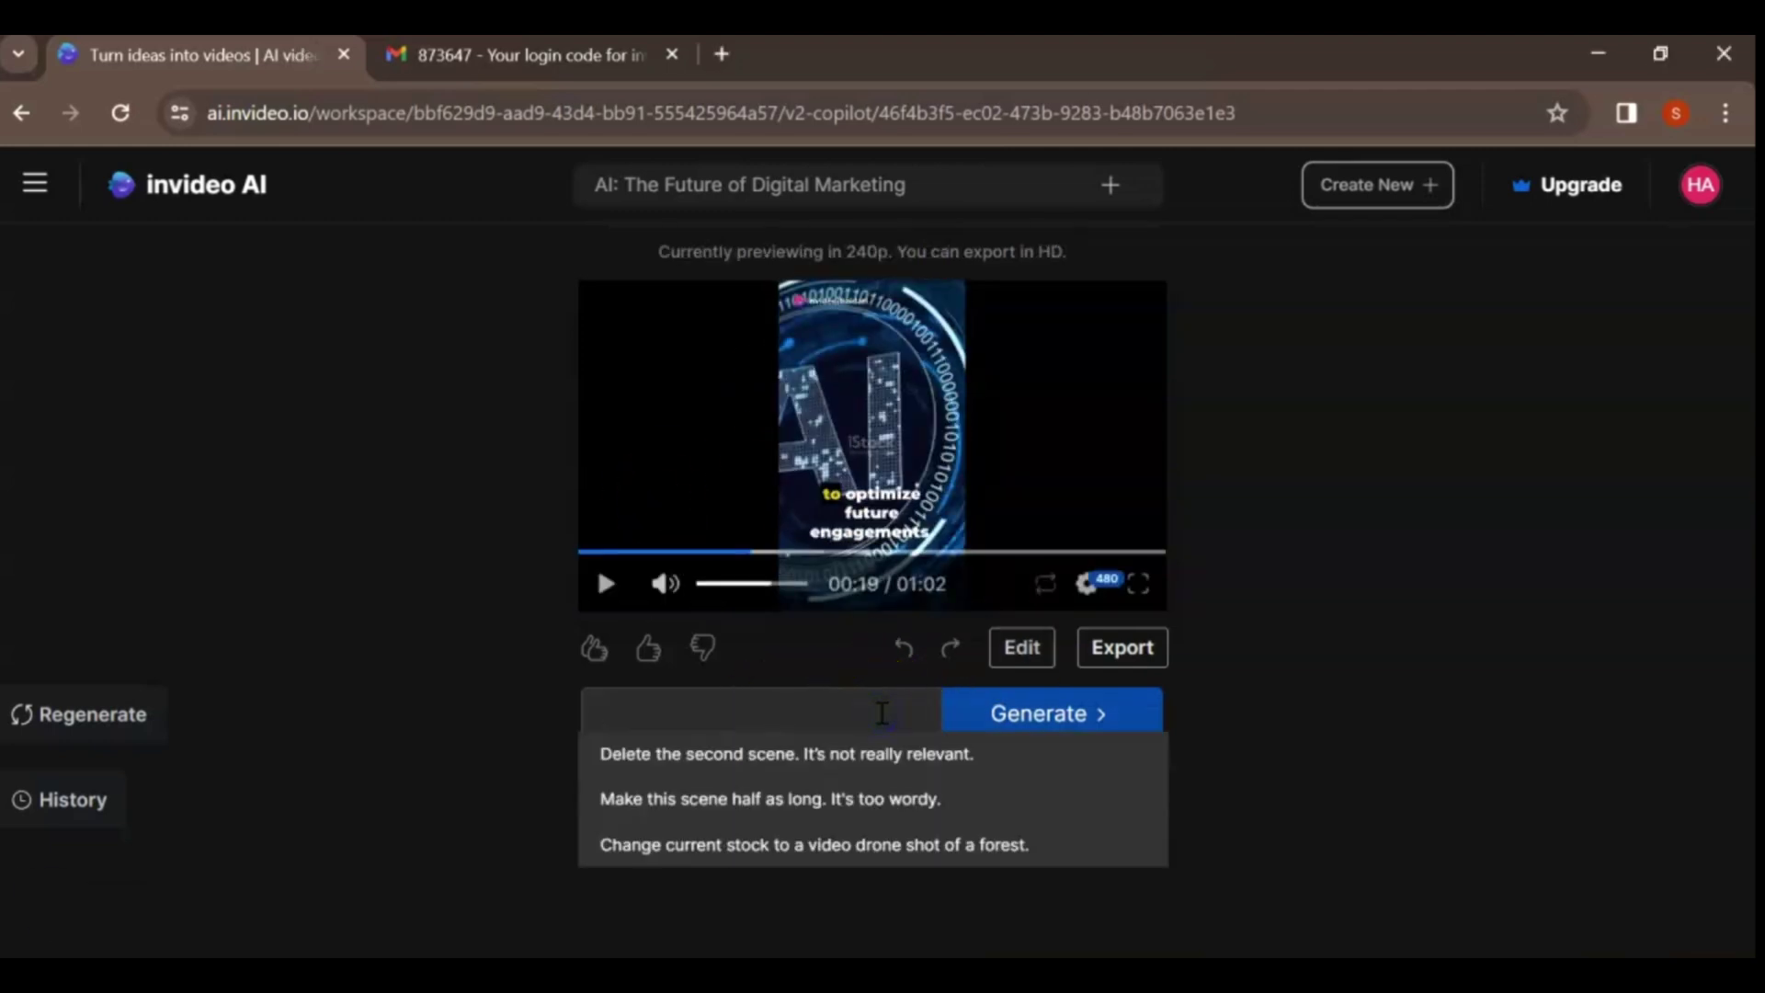
{"action": "type", "text": "replace a"}
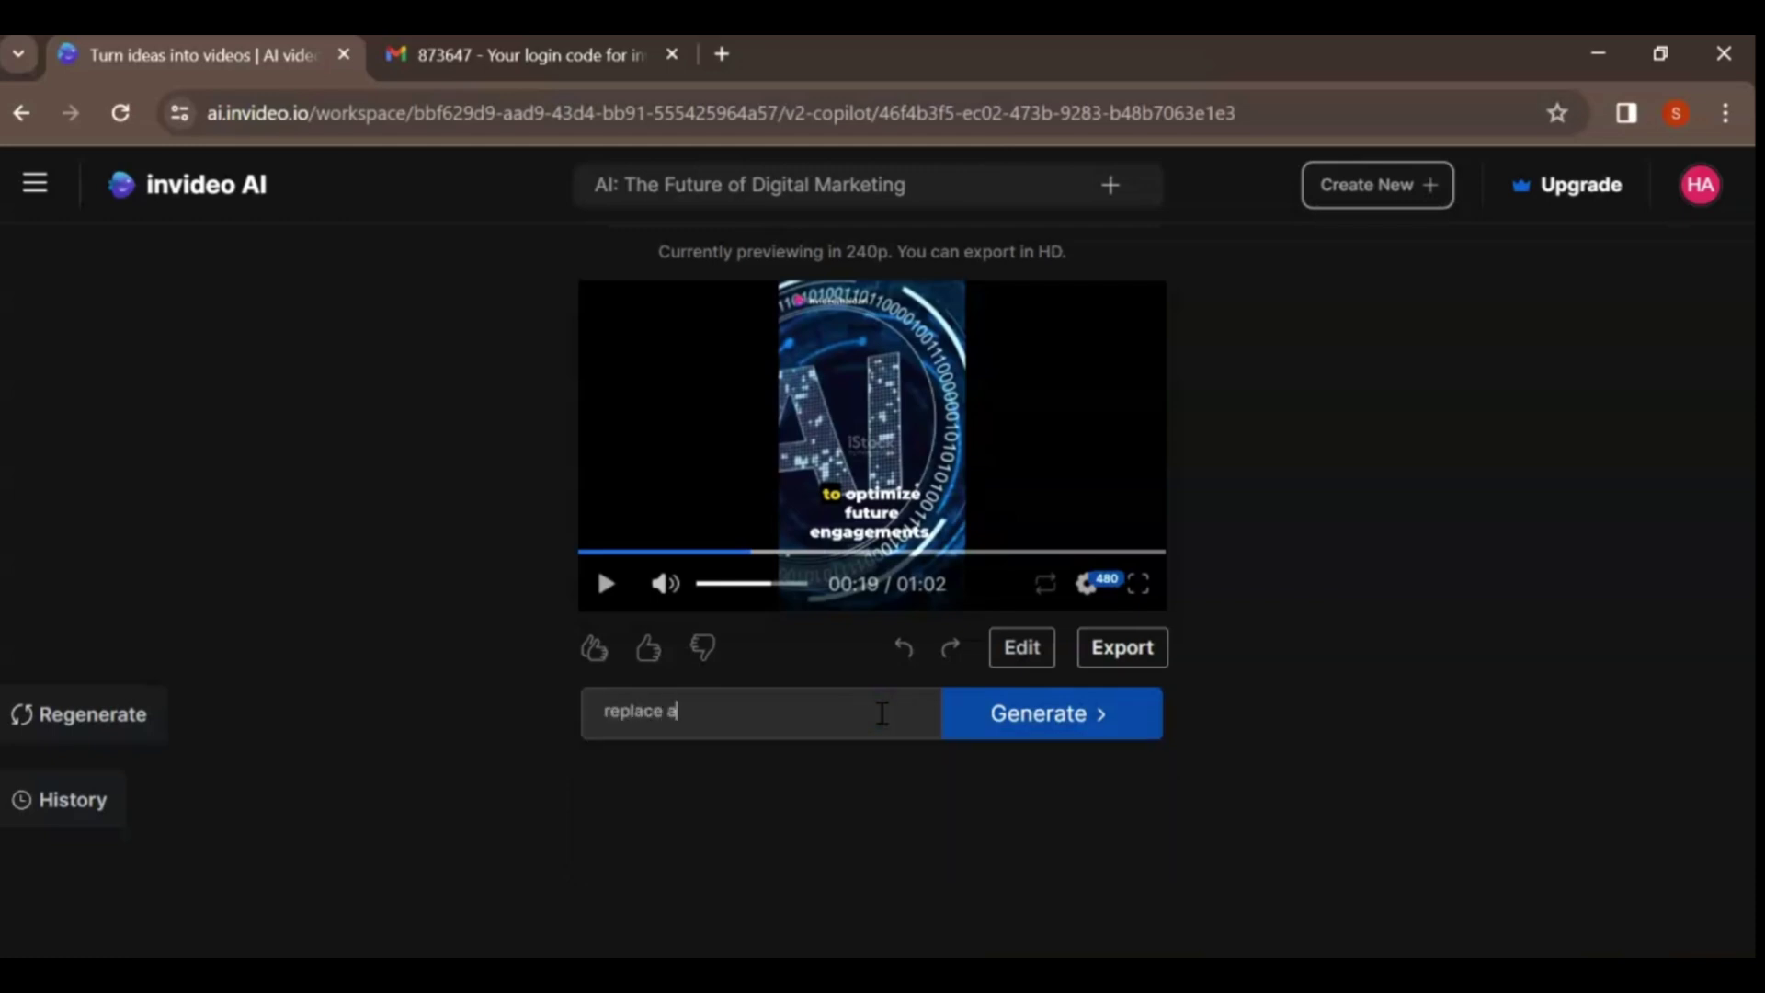
{"action": "type", "text": "ll the istoc"}
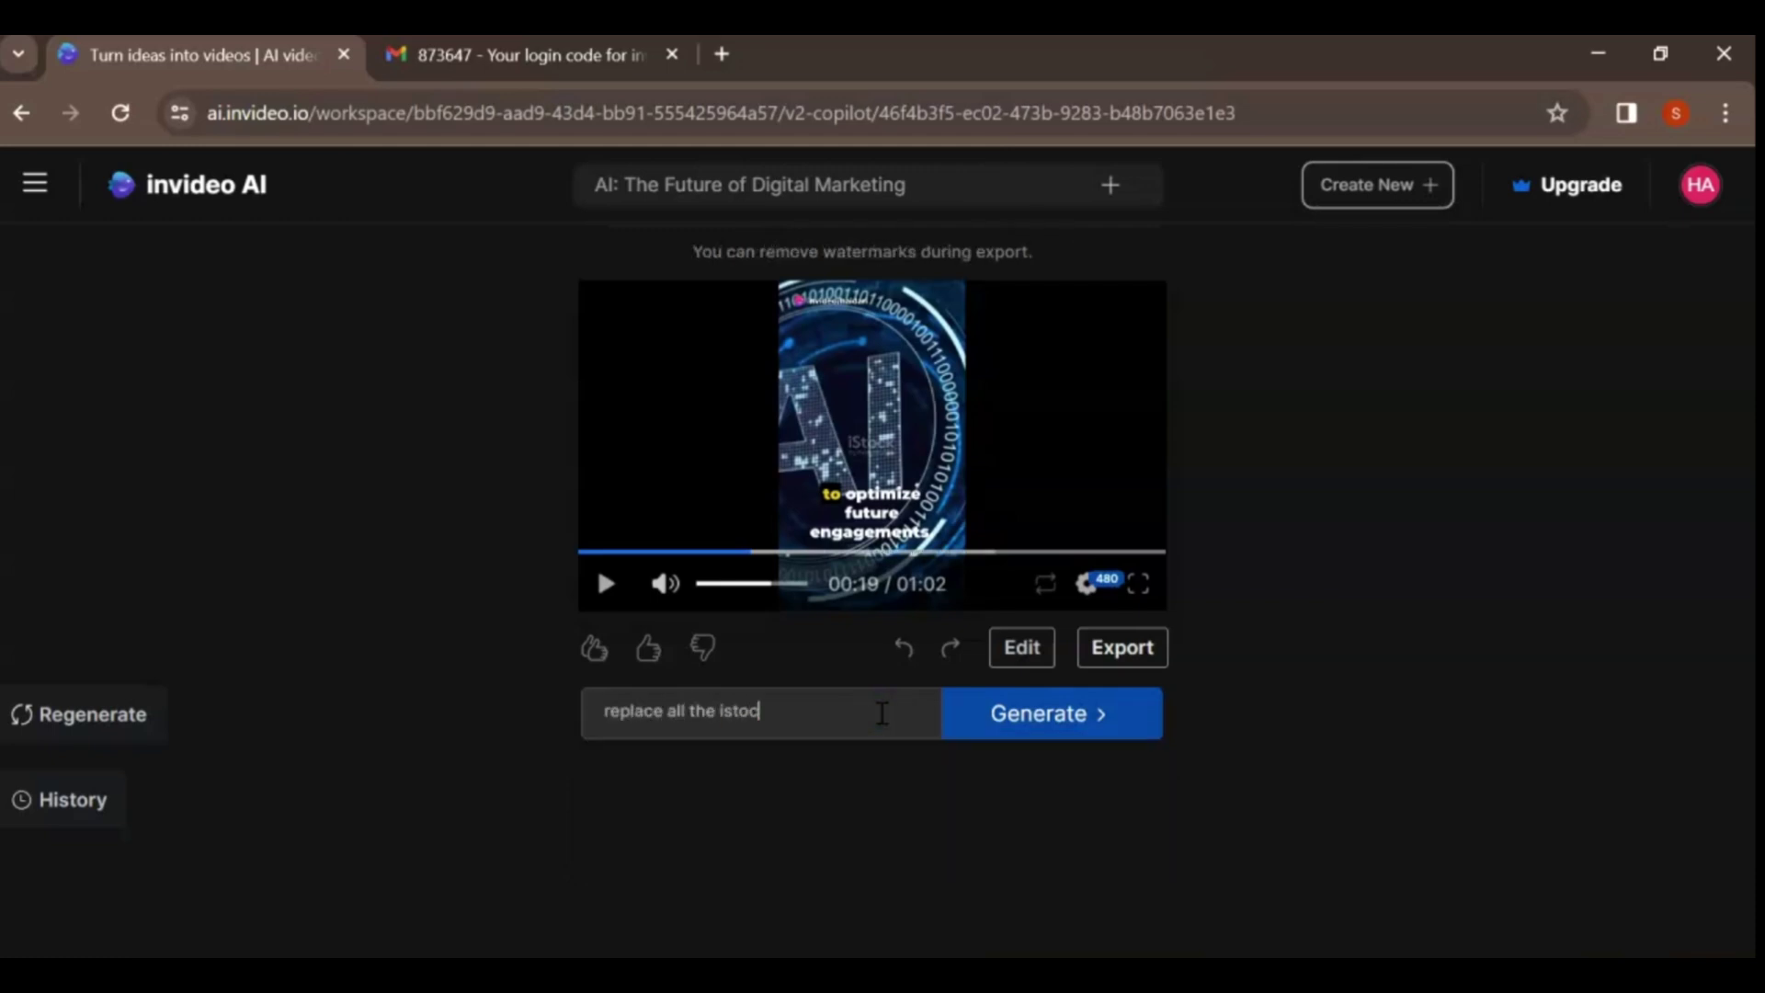
{"action": "type", "text": "k footage with free footages"}
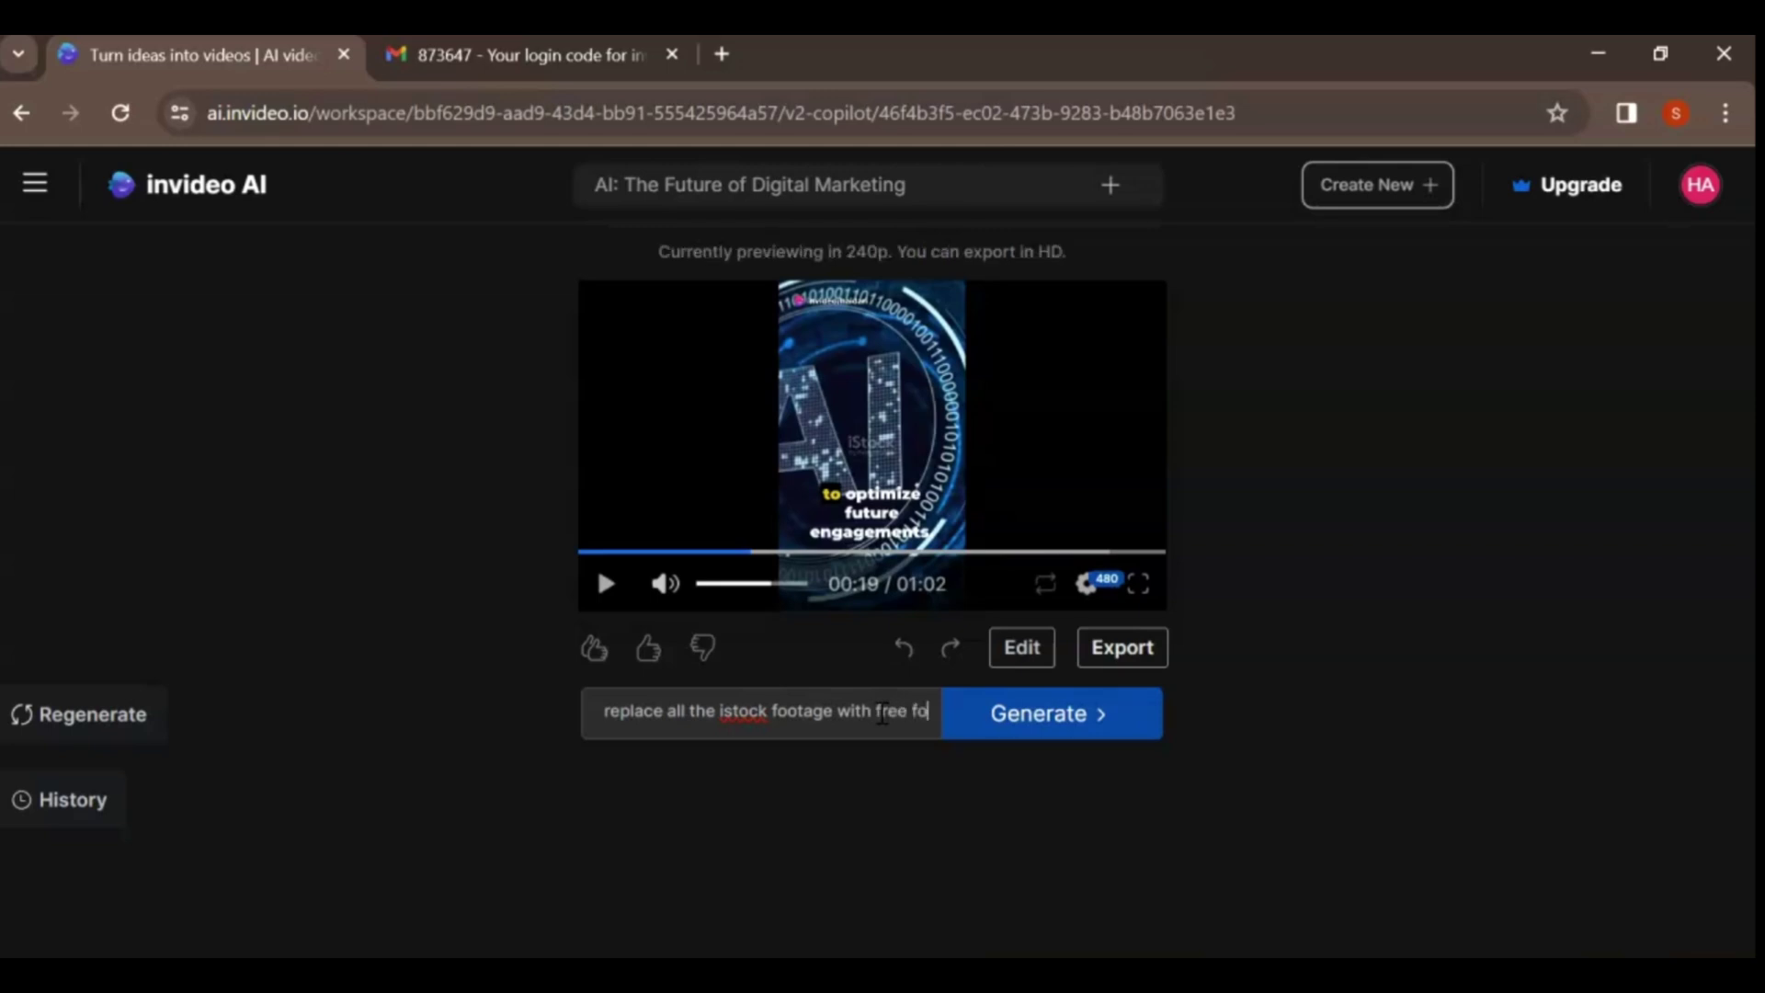
Generate the free-footage edit and open the Edit media and script editor
{"action": "left_click", "coordinate": [1000, 722]}
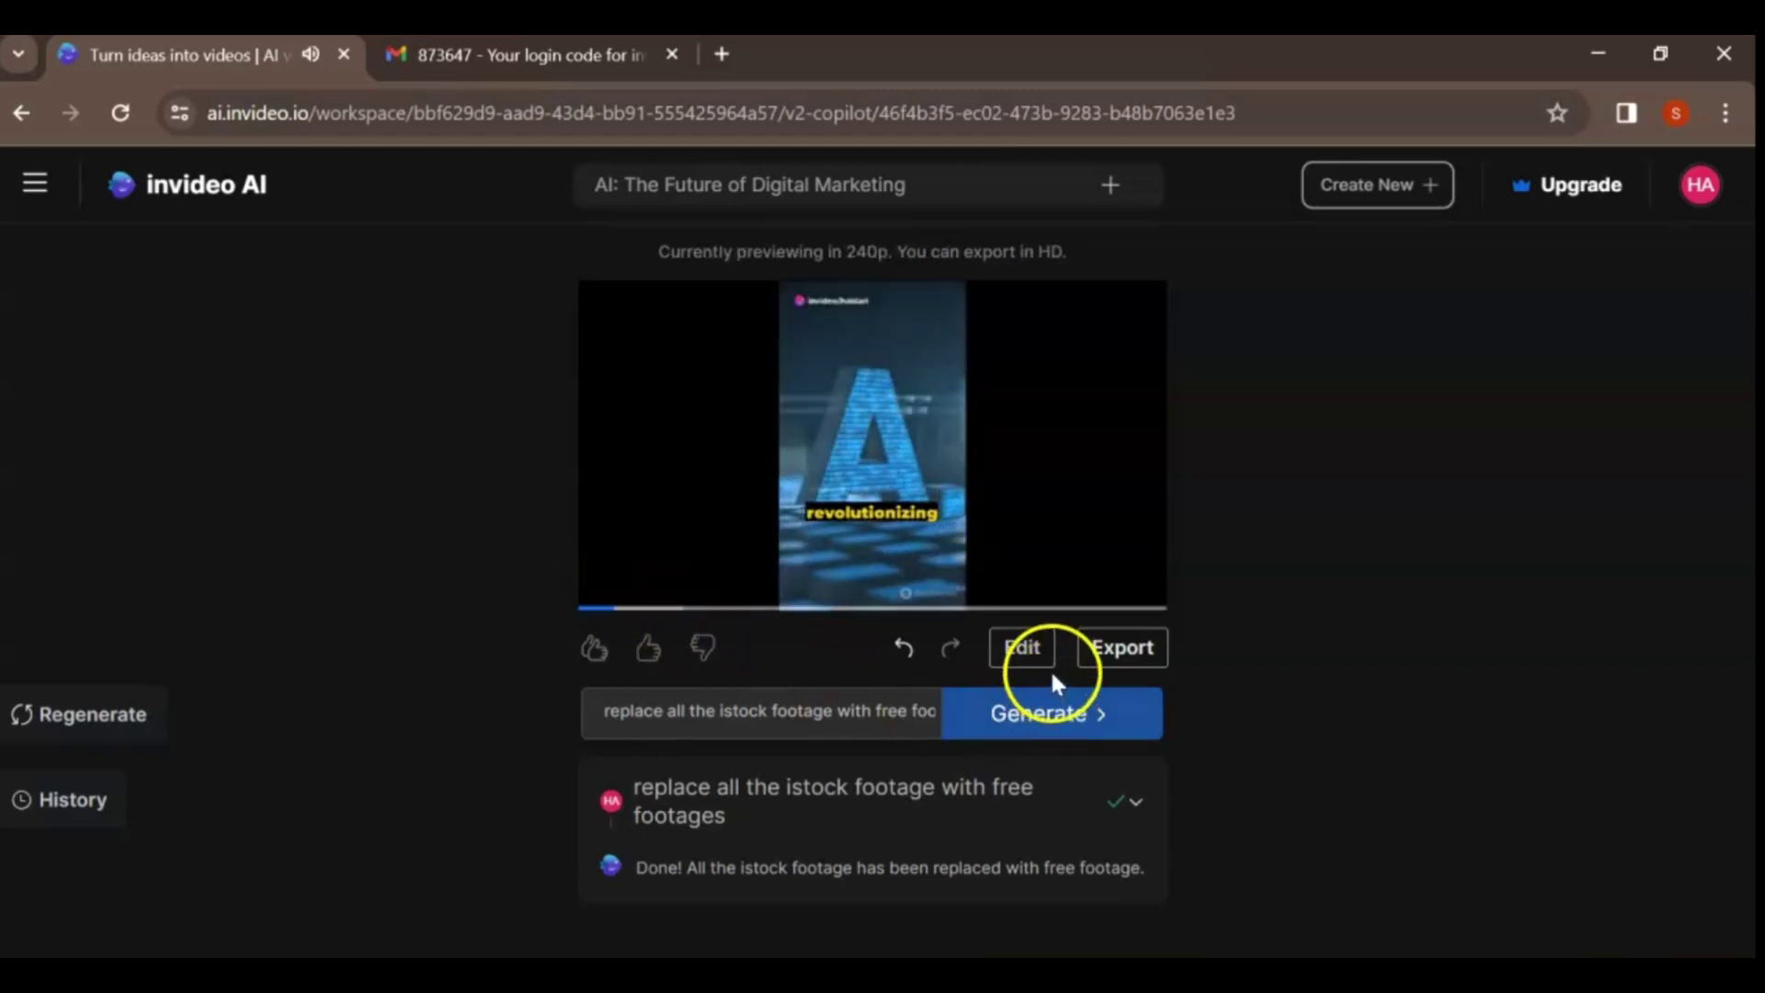
{"action": "left_click", "coordinate": [1022, 648]}
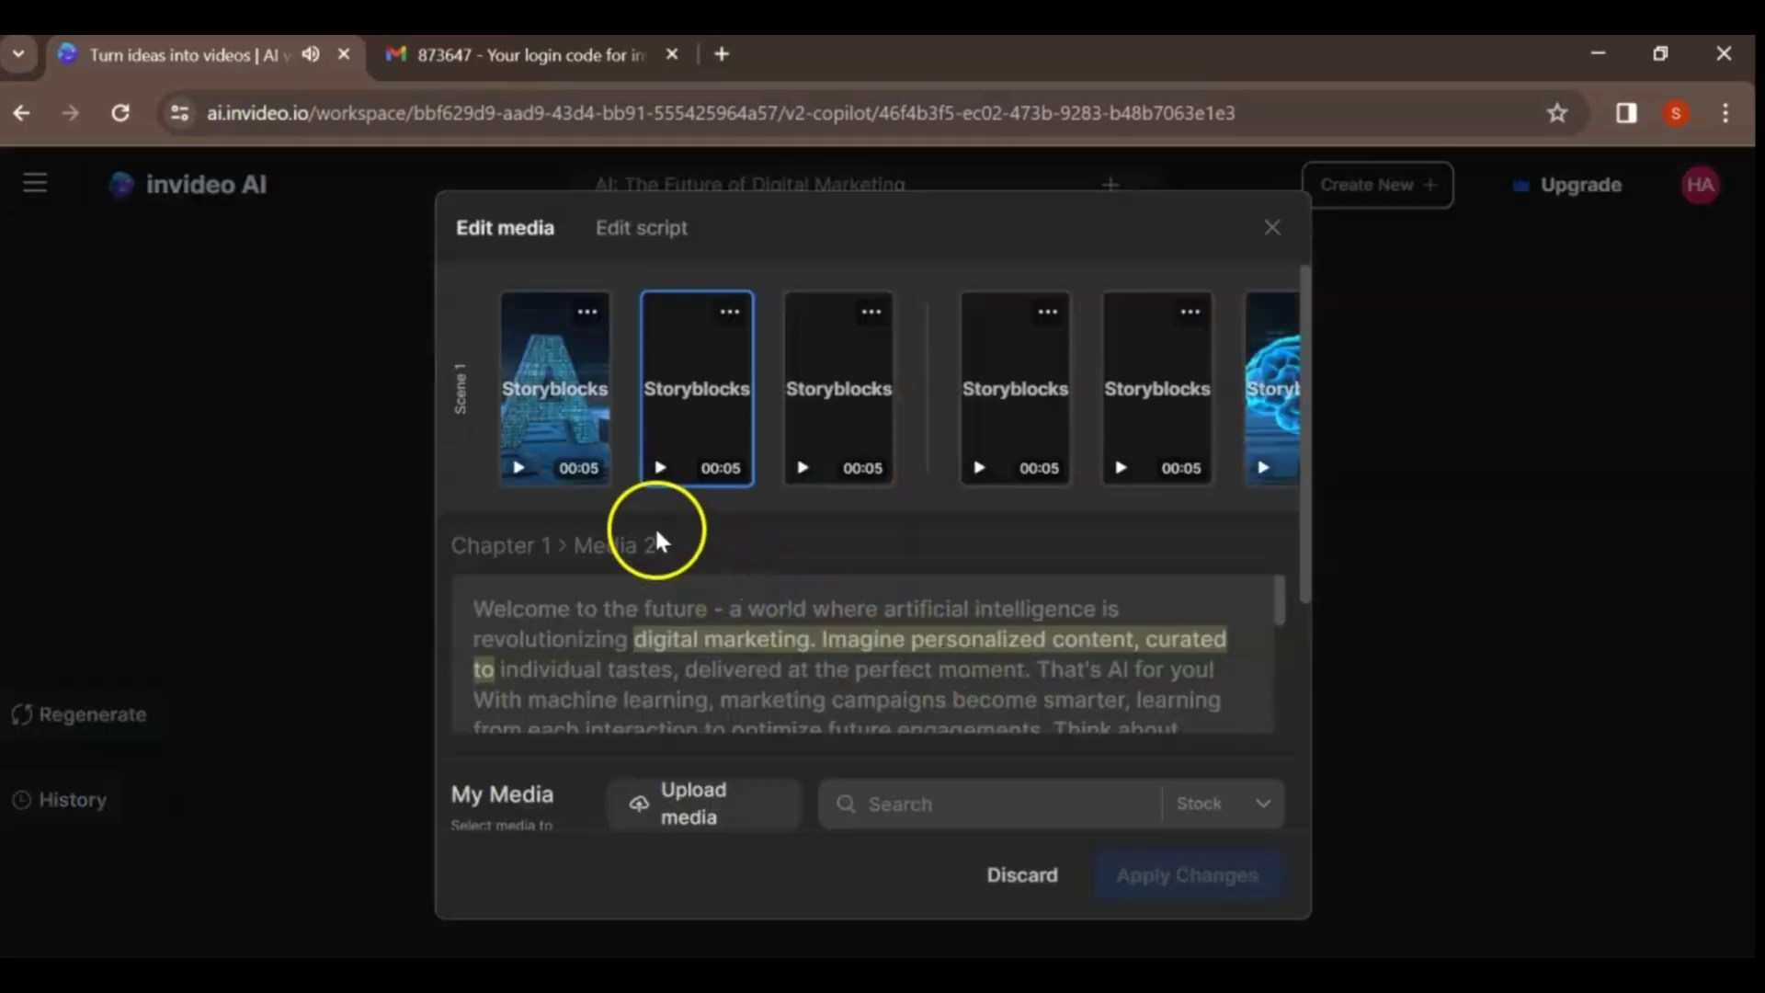
Select Chapter 1's first clip and search stock media for 'human face'
{"action": "left_click", "coordinate": [566, 421]}
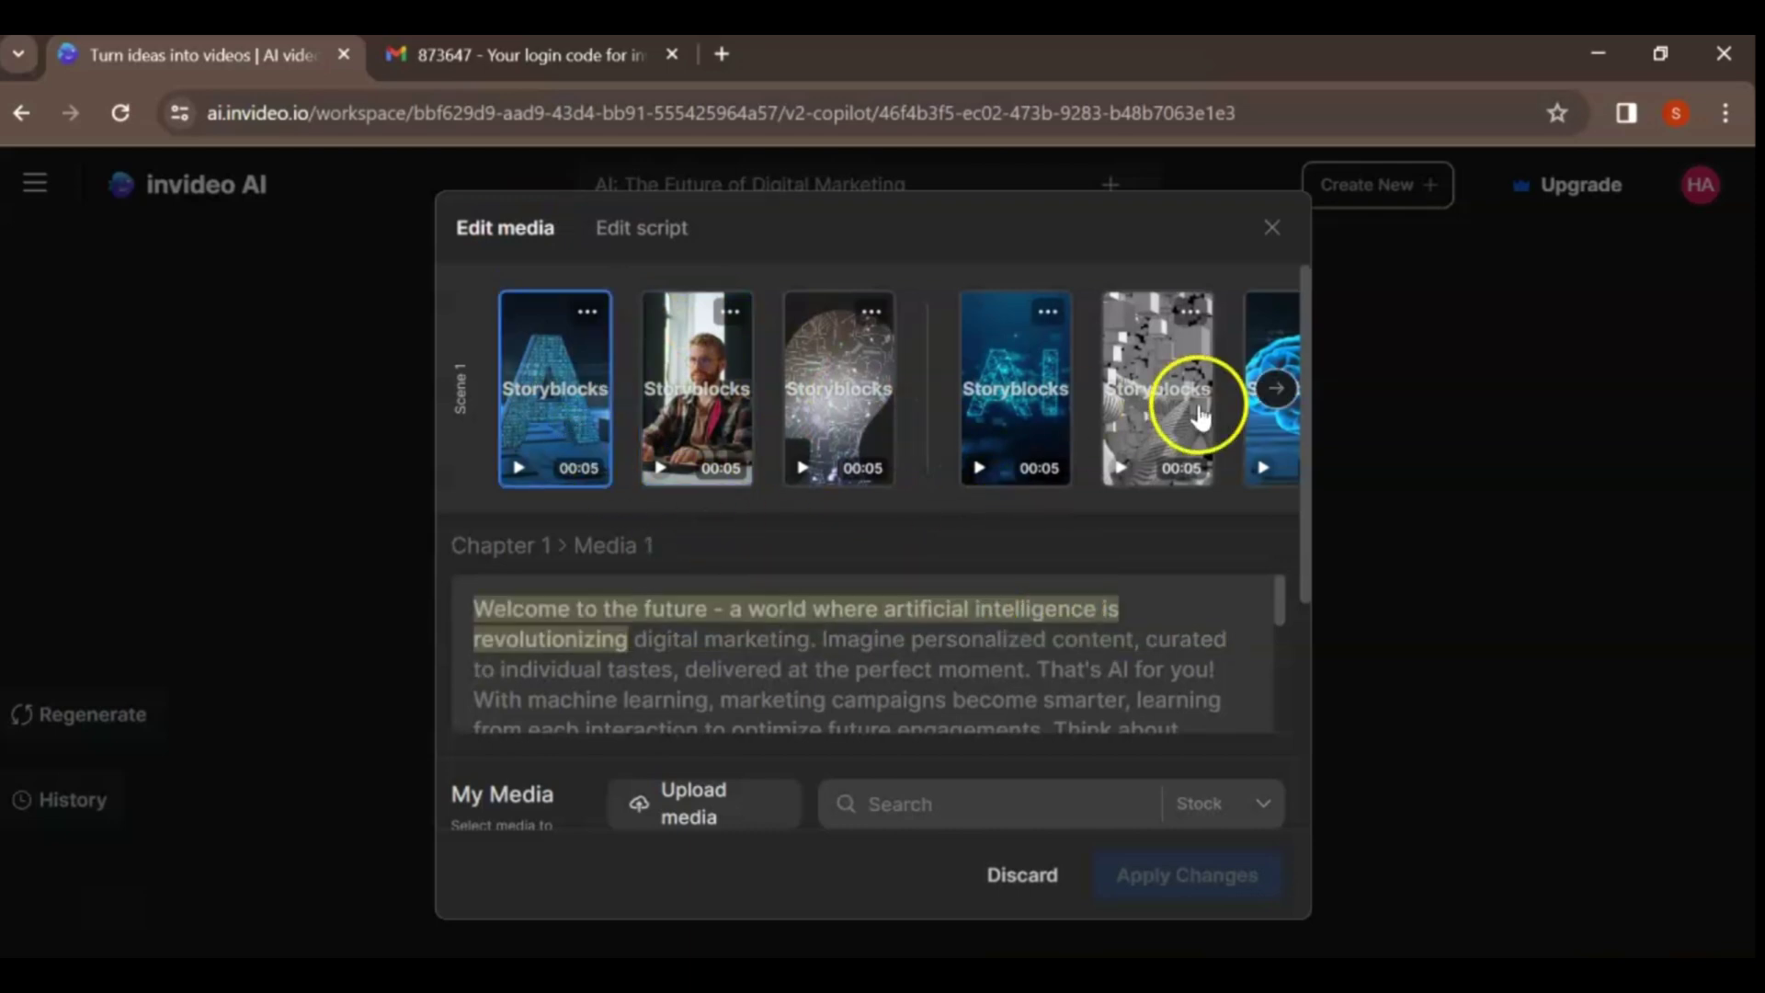
{"action": "left_click_drag", "start_coordinate": [1281, 588], "coordinate": [1281, 699]}
{"action": "left_click", "coordinate": [962, 800]}
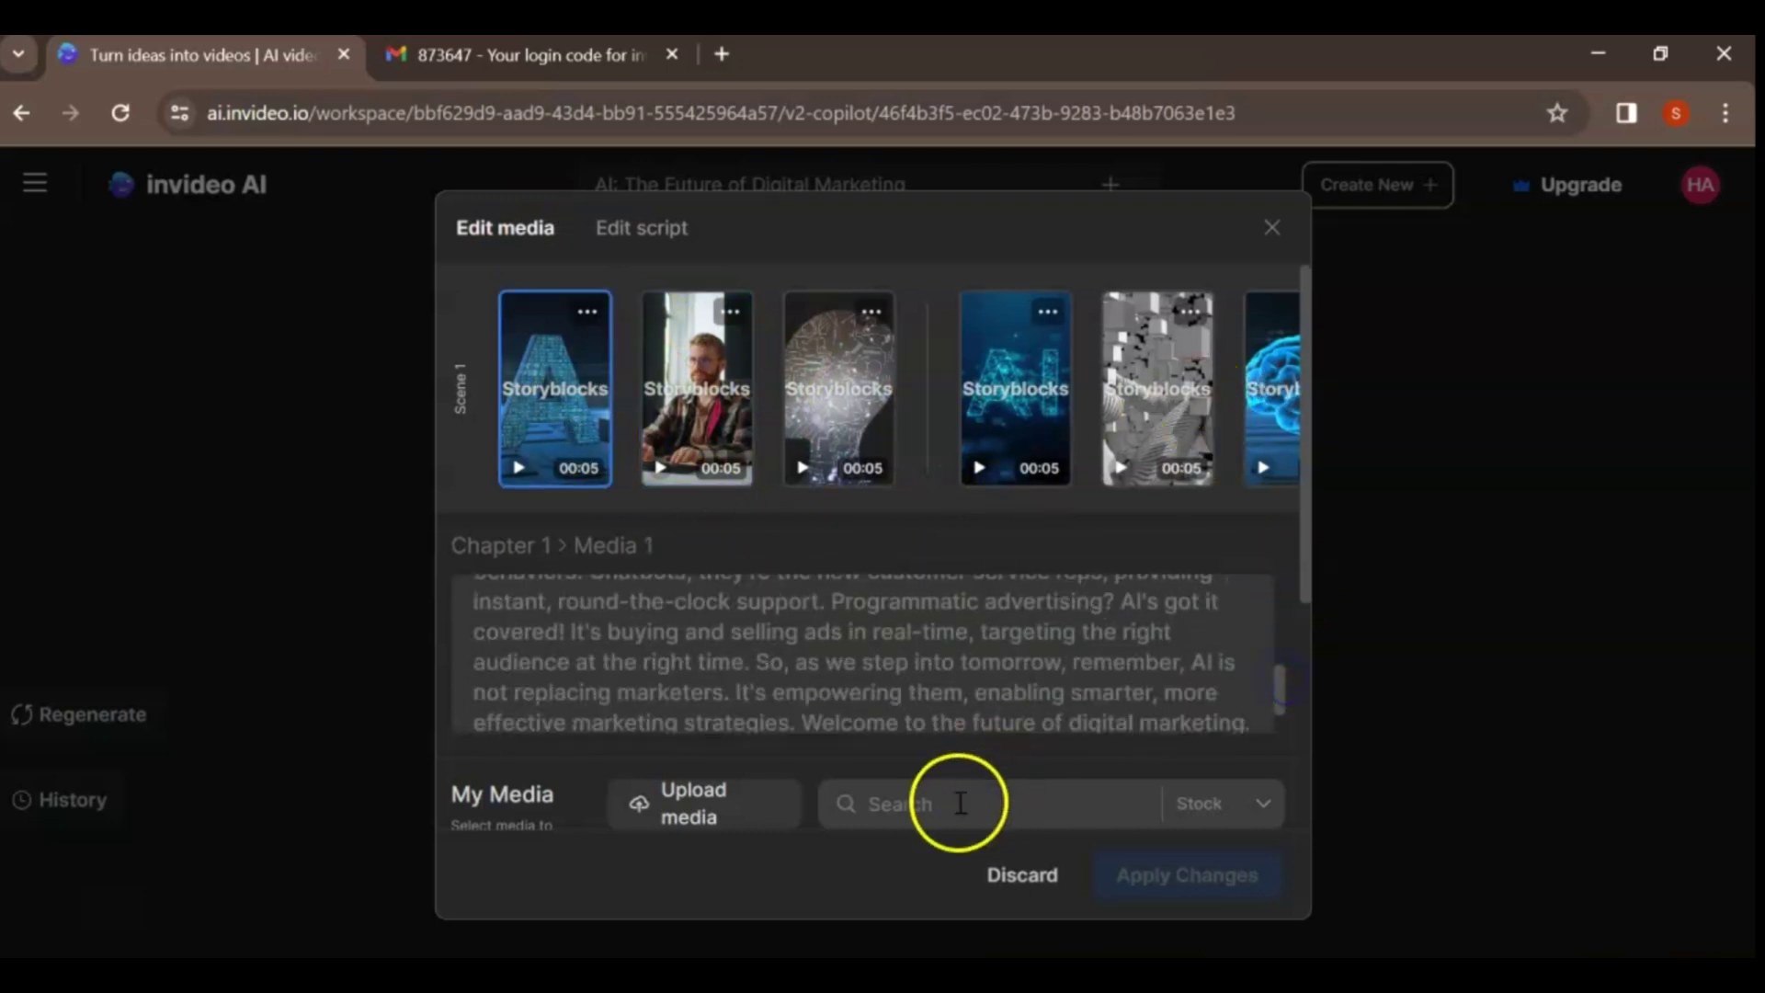
{"action": "type", "text": "human face"}
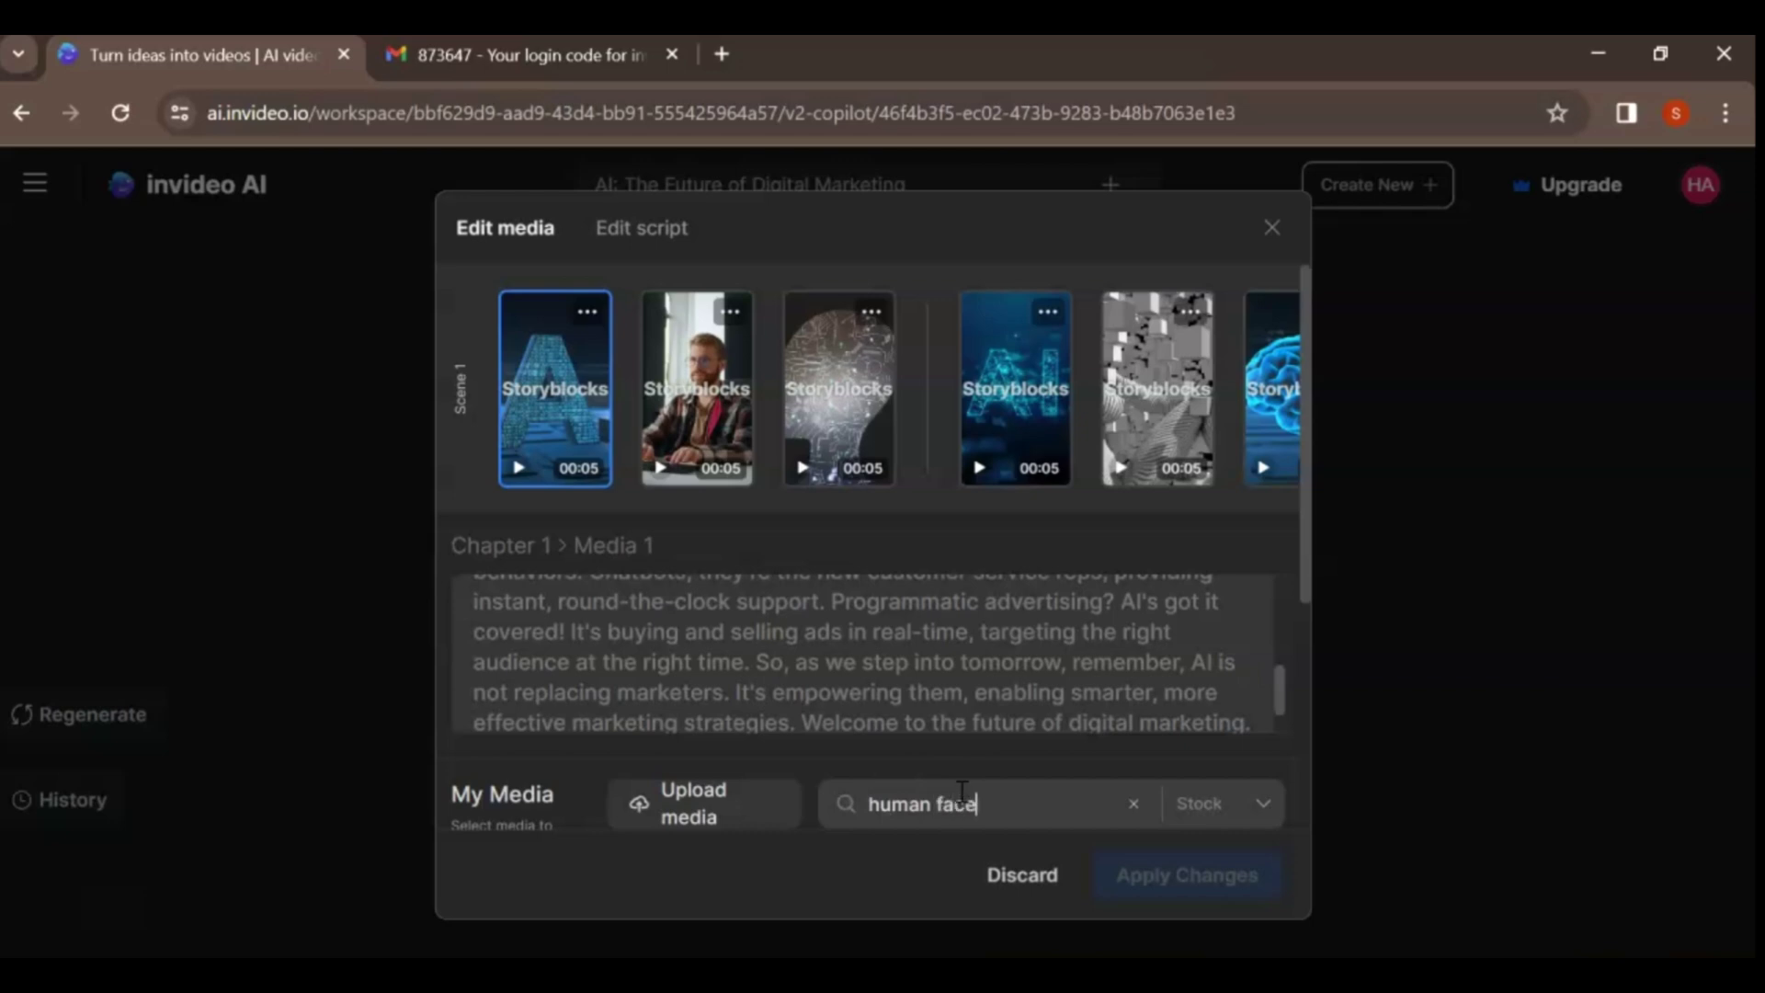
{"action": "scroll", "coordinate": [1309, 634], "scroll_direction": "down", "scroll_amount": 3}
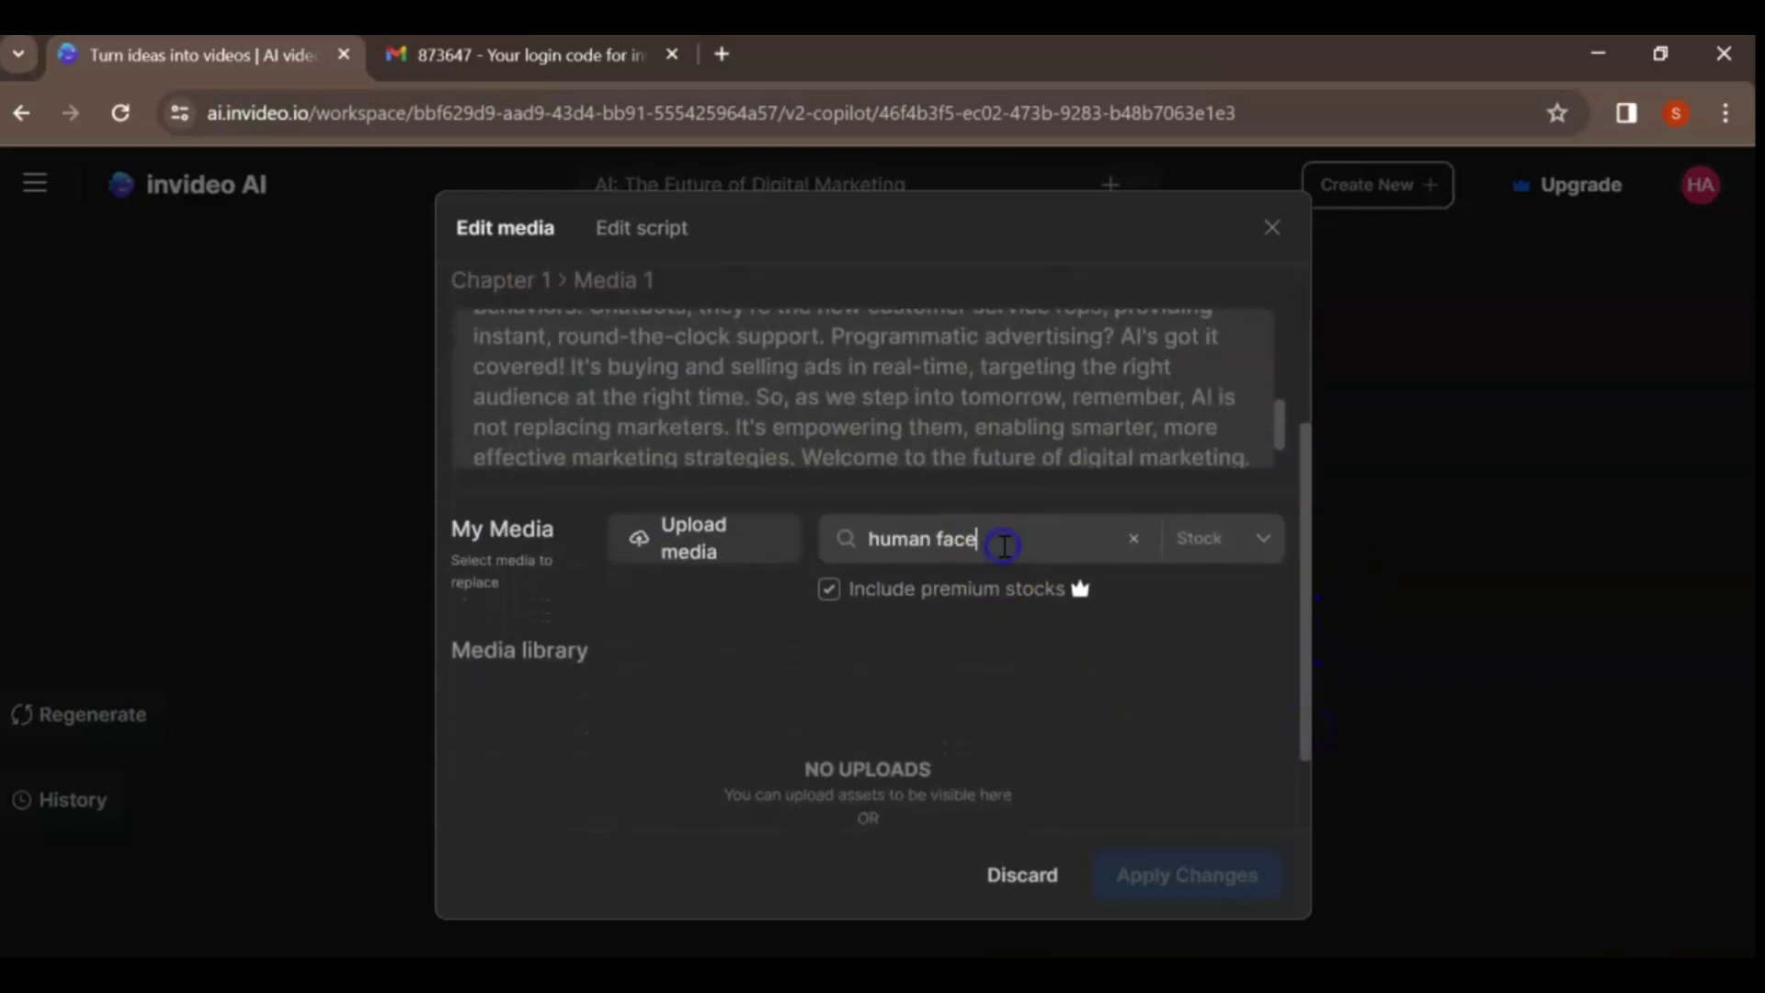
{"action": "key", "text": "Return"}
{"action": "scroll", "coordinate": [906, 726], "scroll_direction": "down", "scroll_amount": 2}
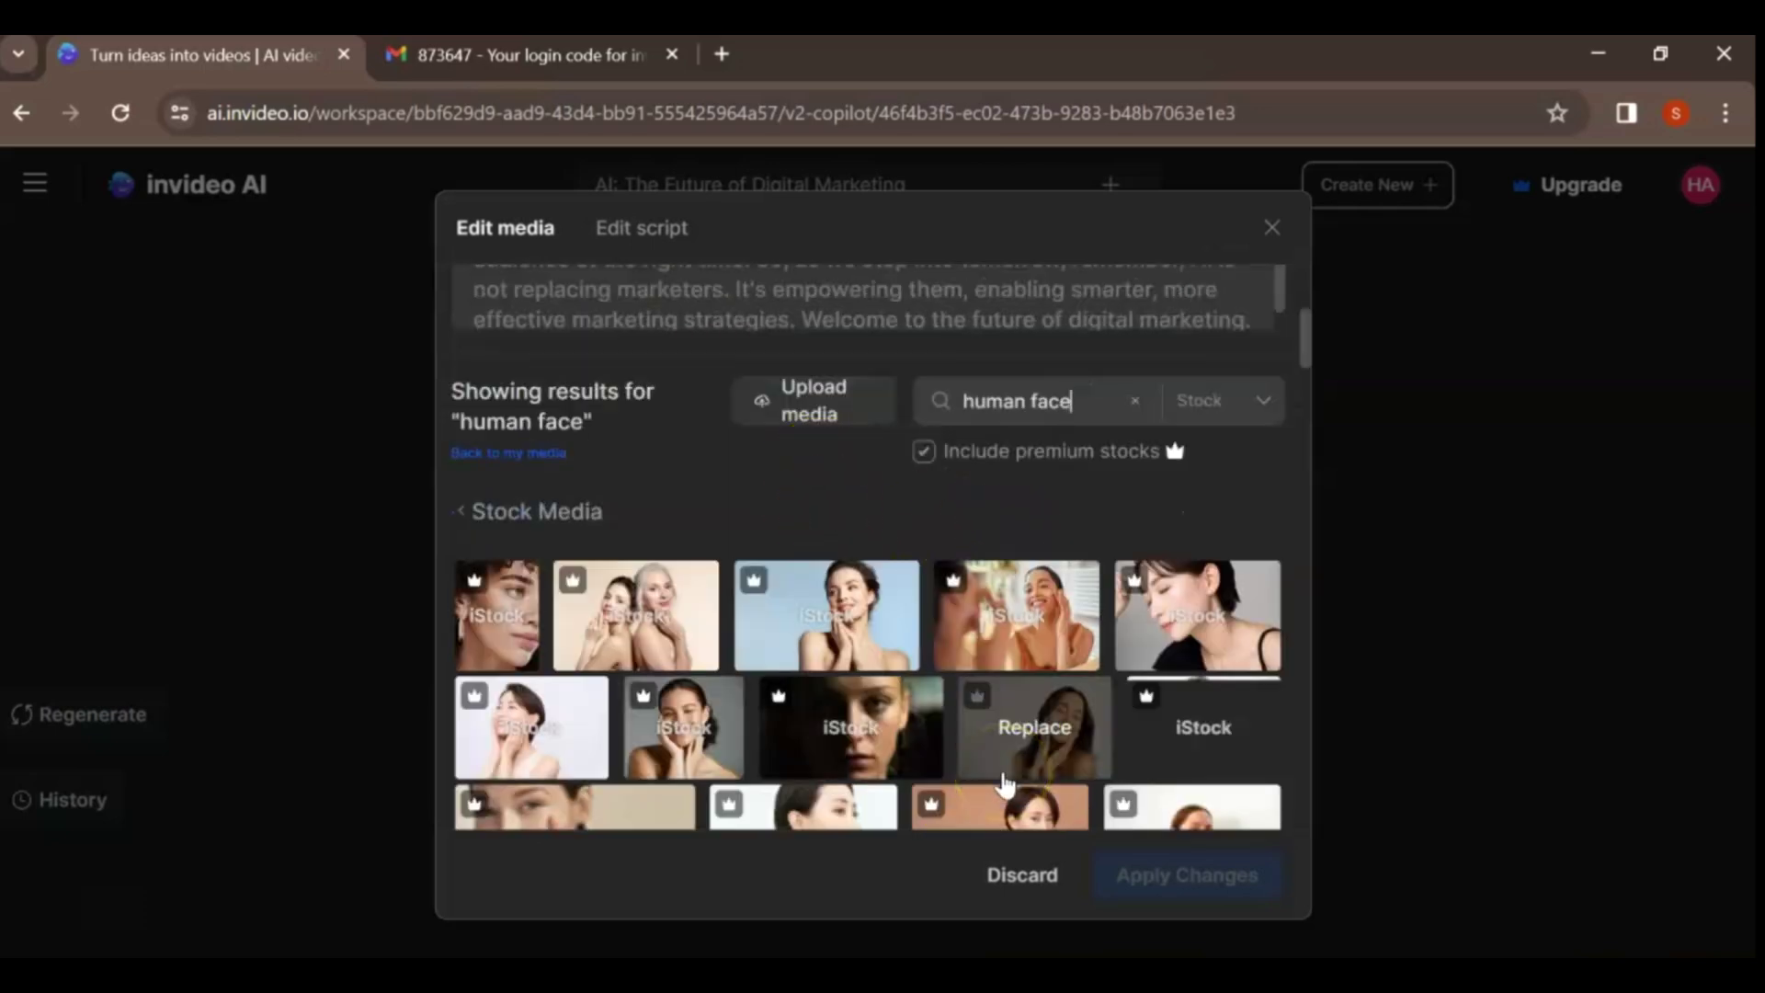
Exclude premium stocks, show All media types, and apply a human face result as the clip
{"action": "left_click", "coordinate": [976, 460]}
{"action": "left_click", "coordinate": [1261, 399]}
{"action": "left_click", "coordinate": [1129, 579]}
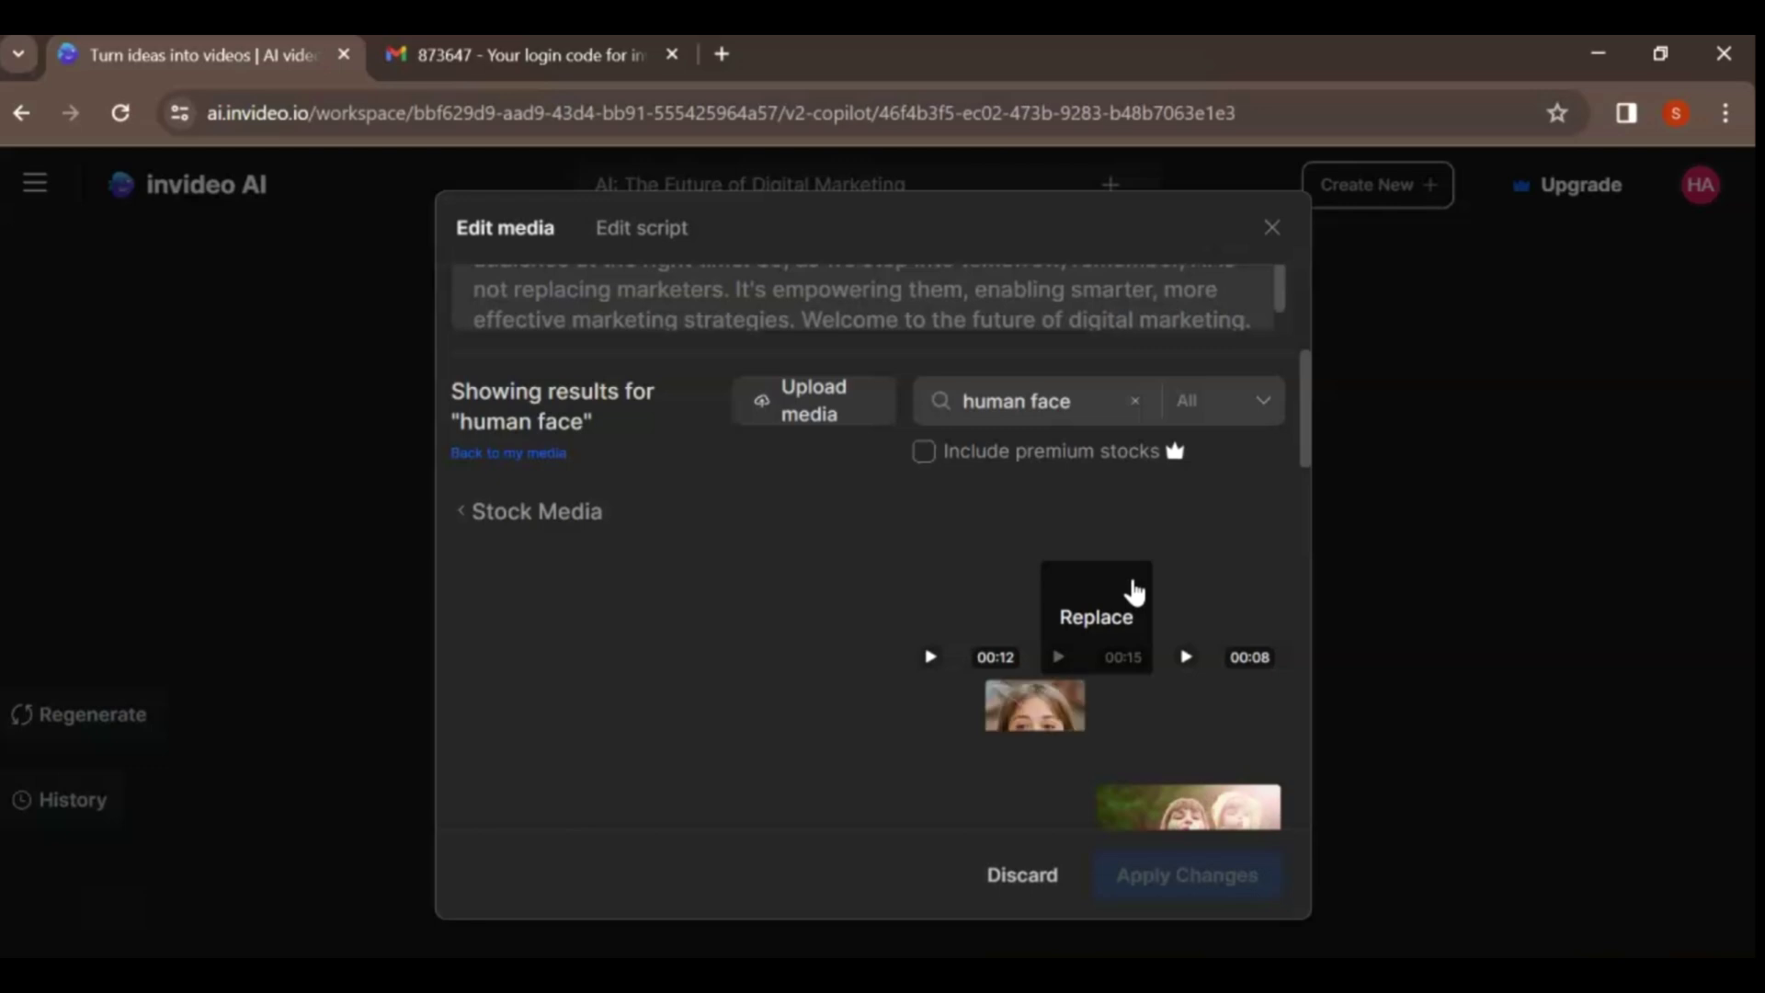
{"action": "left_click", "coordinate": [1305, 430]}
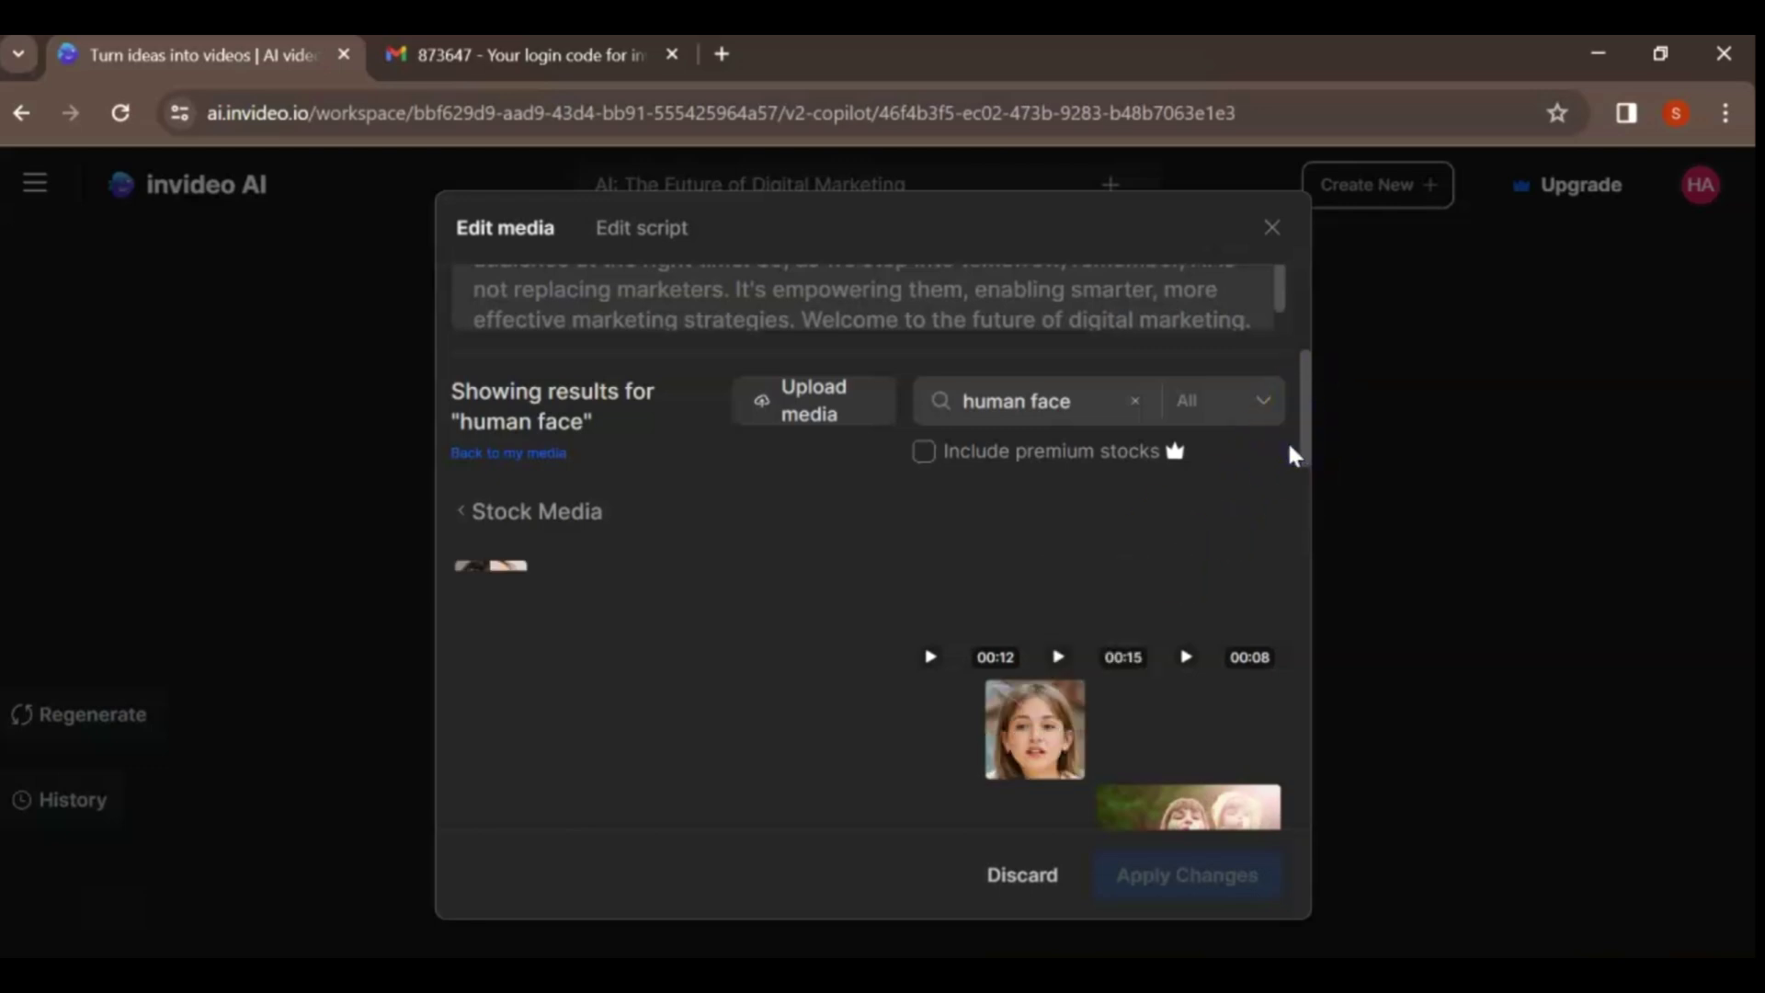
{"action": "scroll", "coordinate": [1289, 445], "scroll_direction": "down", "scroll_amount": 2}
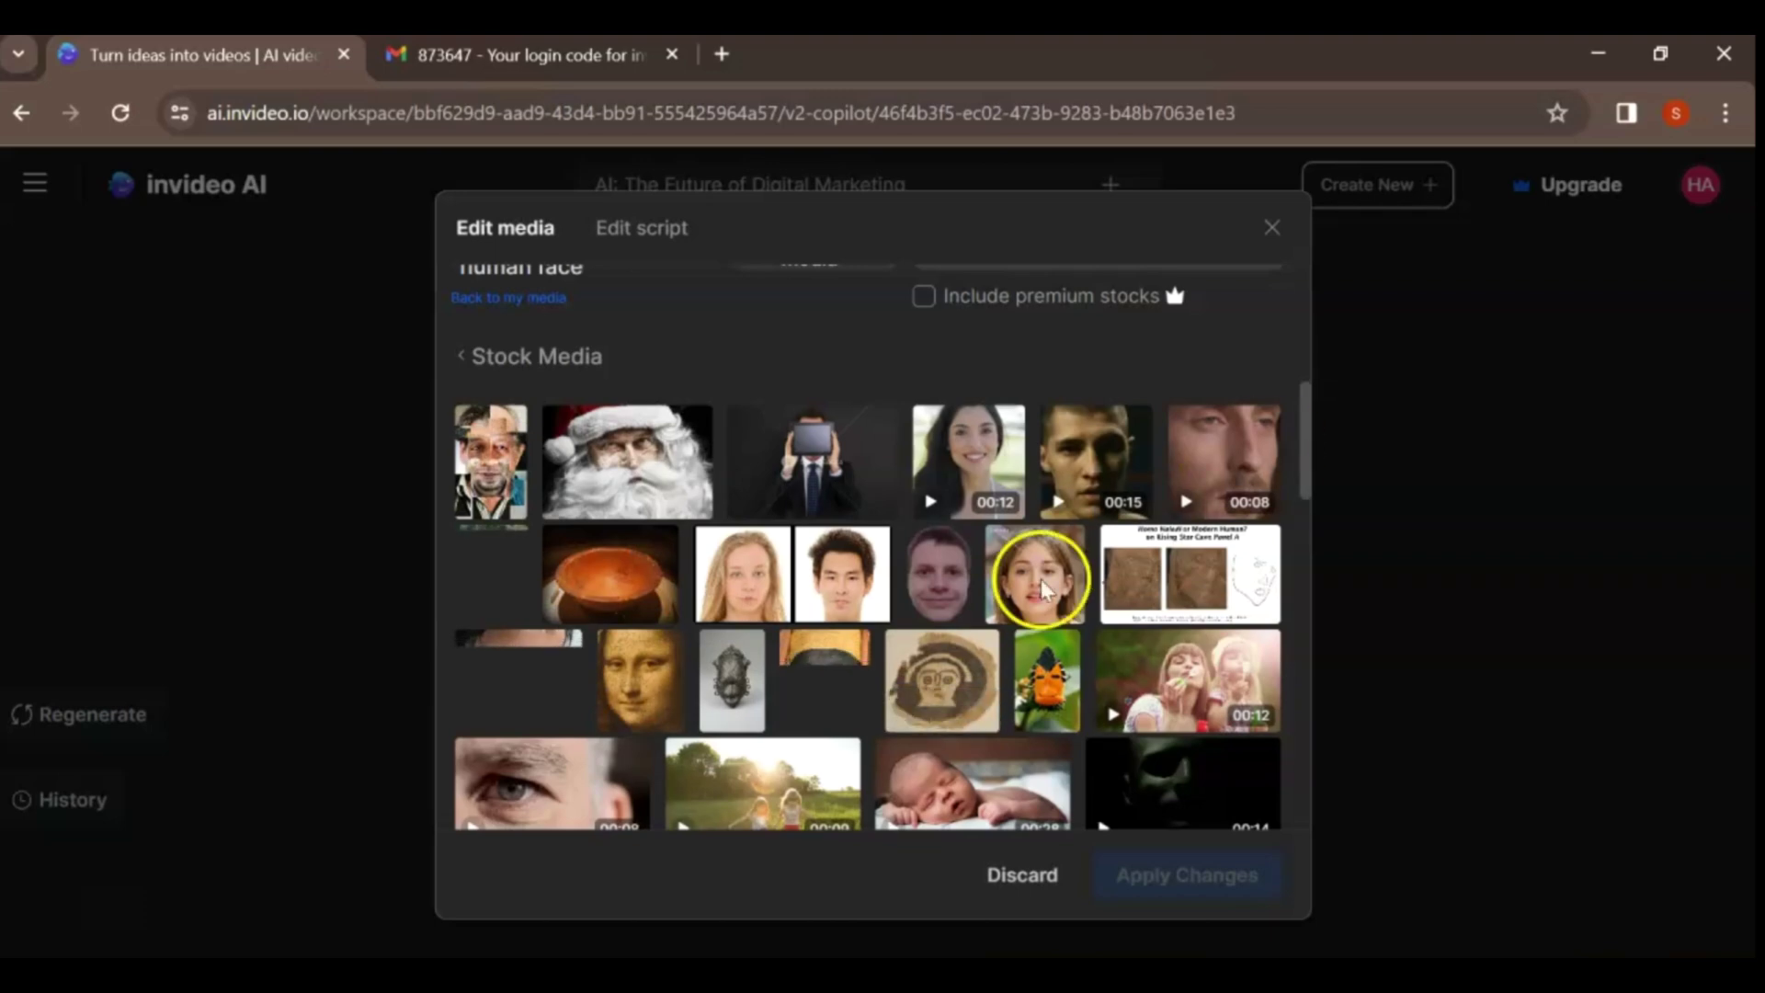
{"action": "scroll", "coordinate": [1021, 598], "scroll_direction": "down", "scroll_amount": 2}
{"action": "scroll", "coordinate": [1011, 614], "scroll_direction": "down", "scroll_amount": 2}
{"action": "scroll", "coordinate": [1005, 611], "scroll_direction": "up", "scroll_amount": 6}
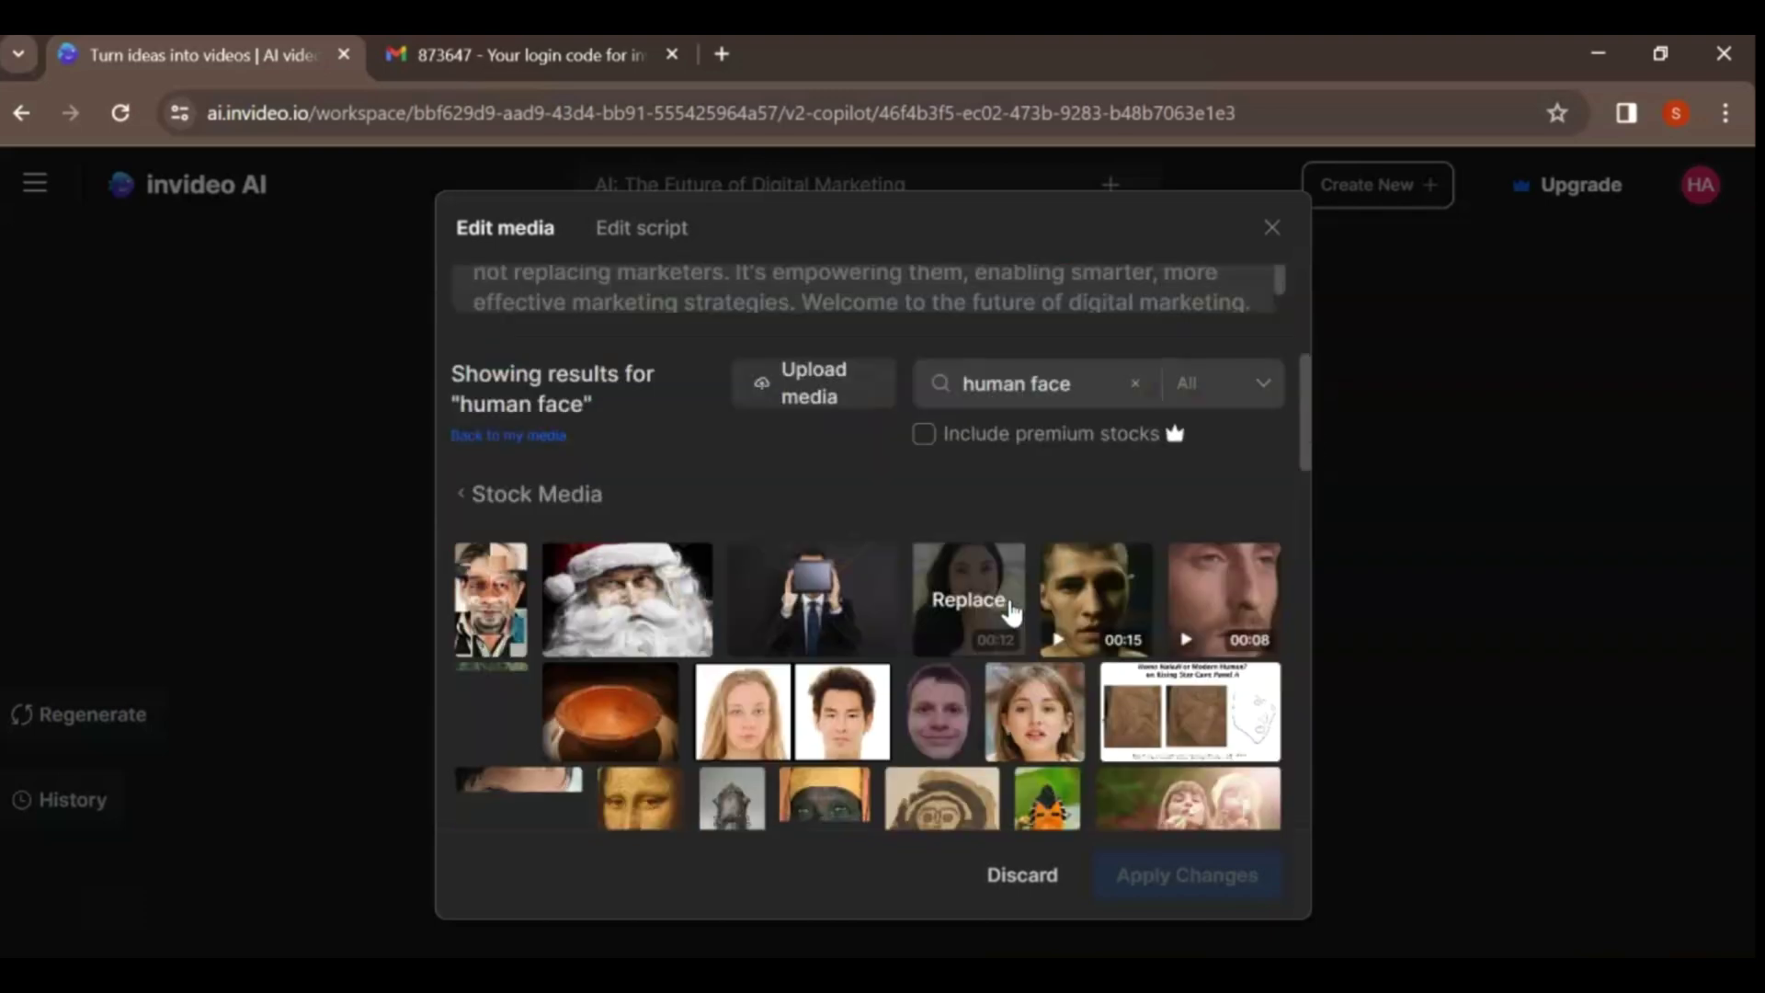
{"action": "left_click", "coordinate": [664, 609]}
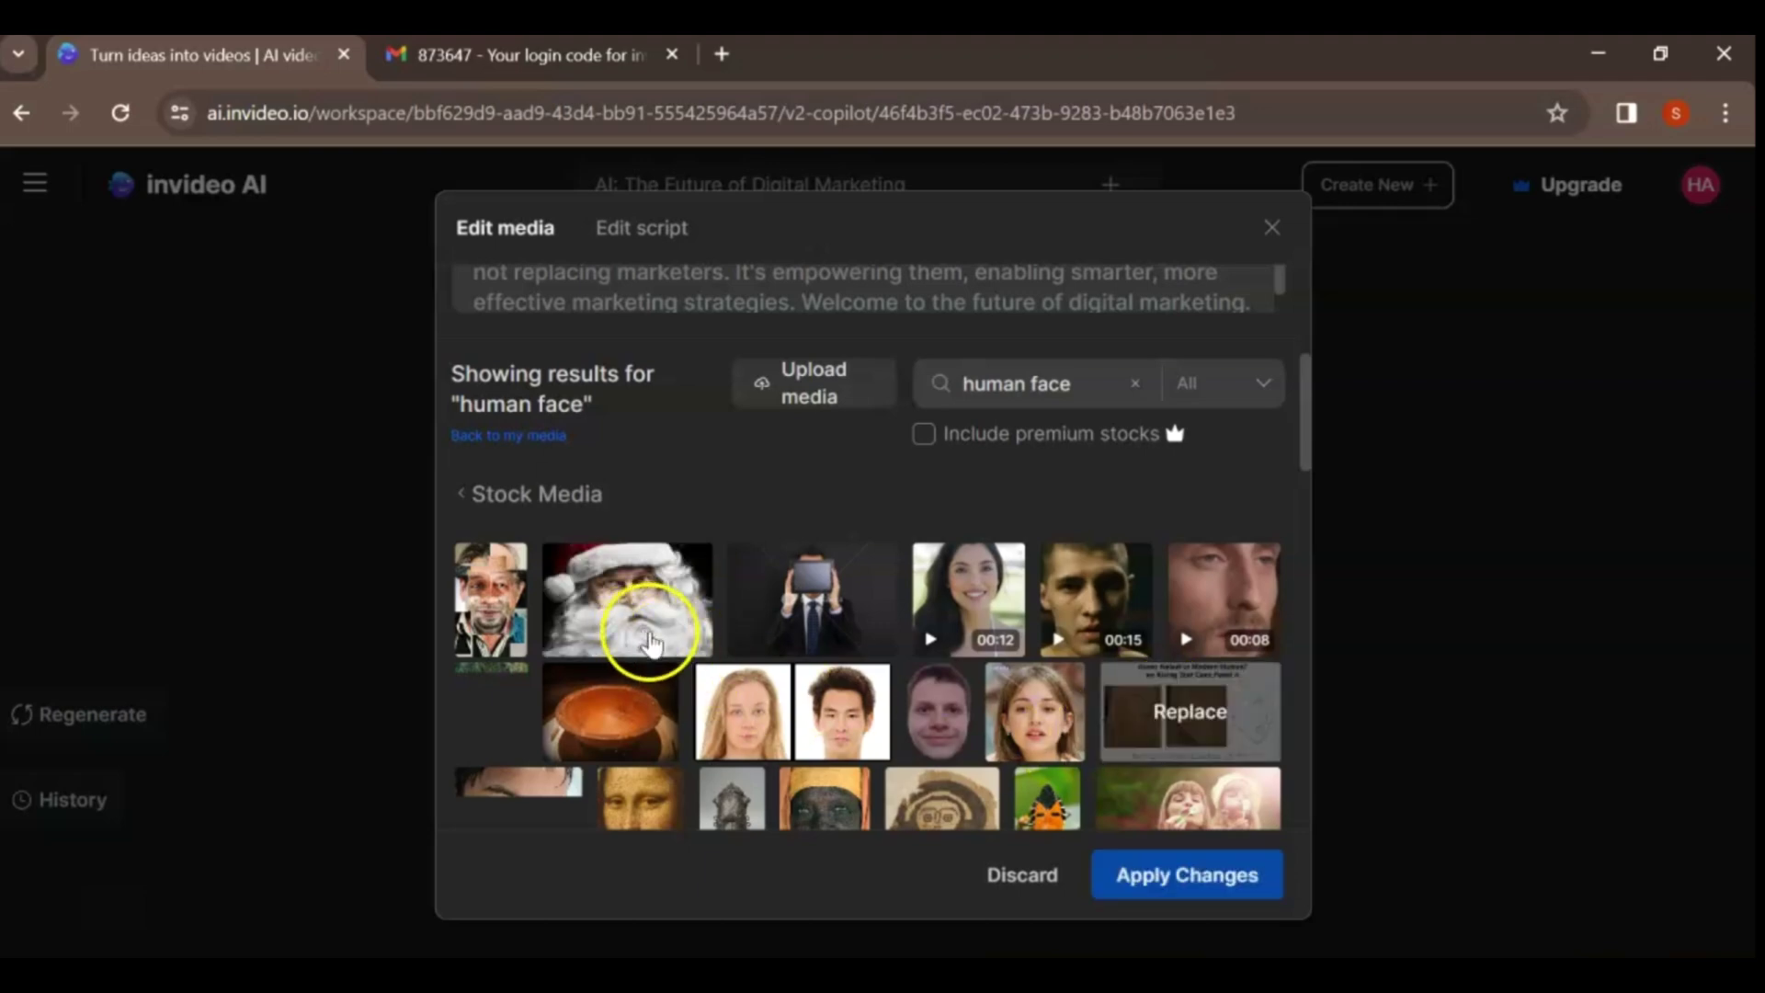
{"action": "left_click", "coordinate": [1155, 892]}
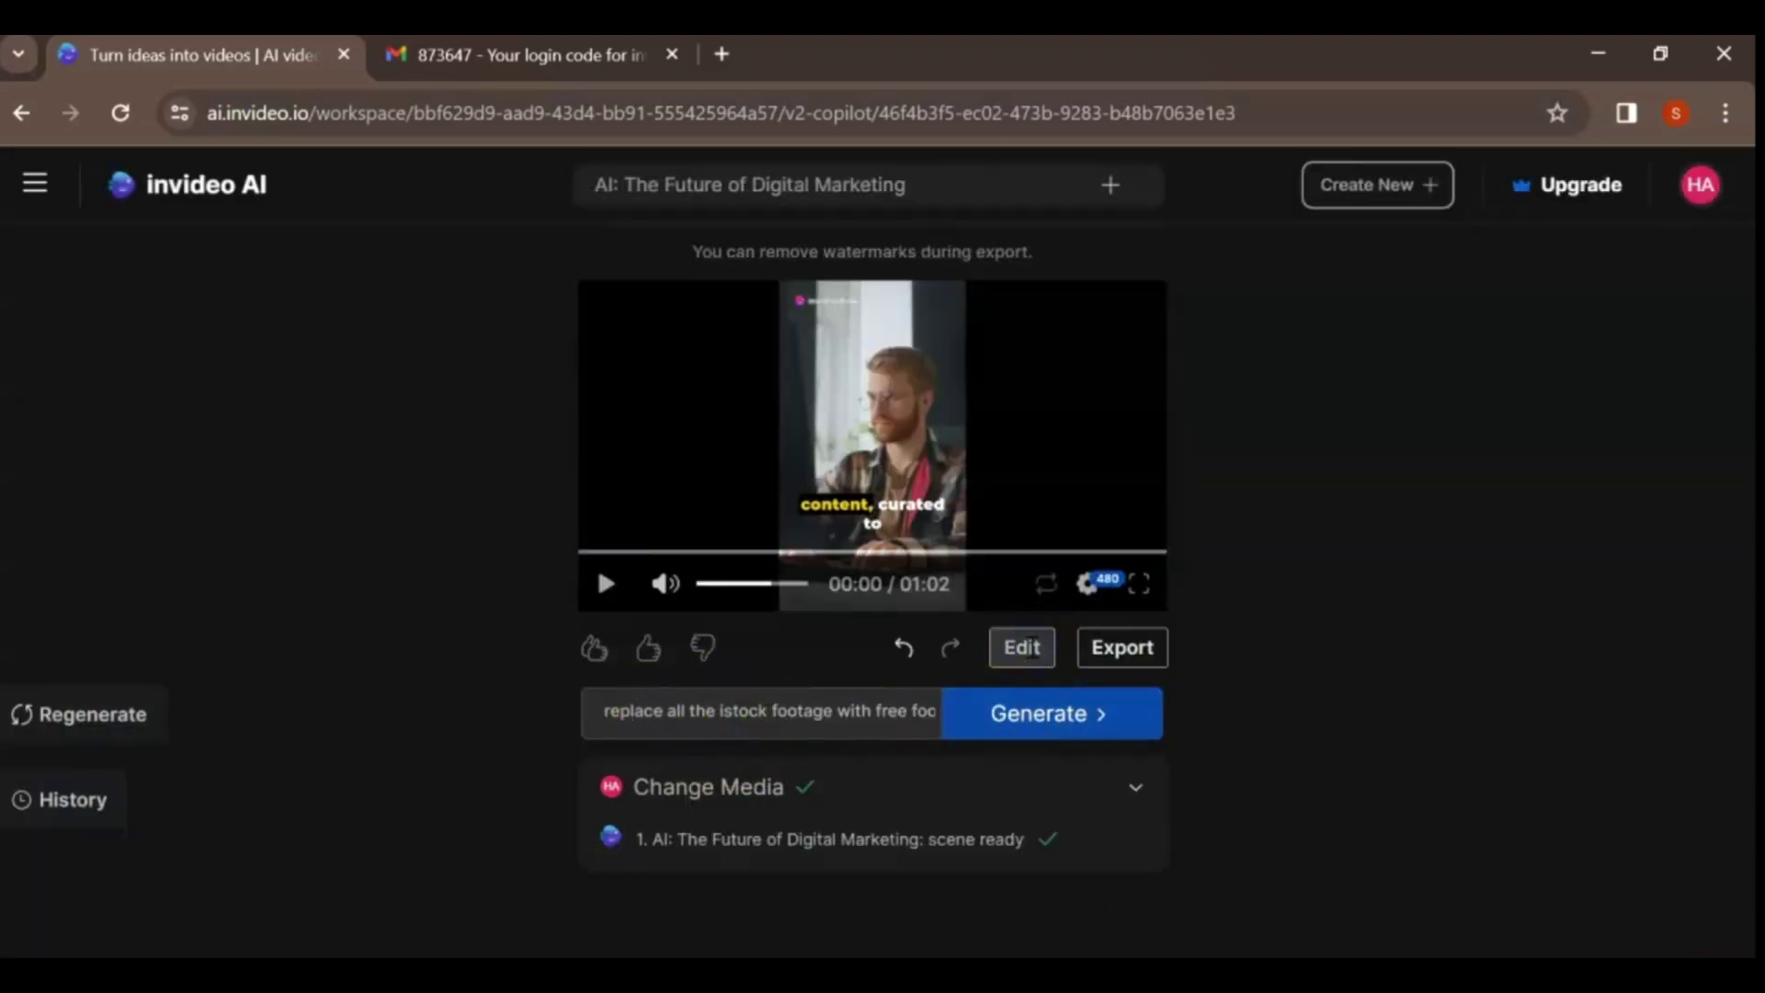
{"action": "left_click", "coordinate": [1022, 648]}
{"action": "left_click", "coordinate": [649, 230]}
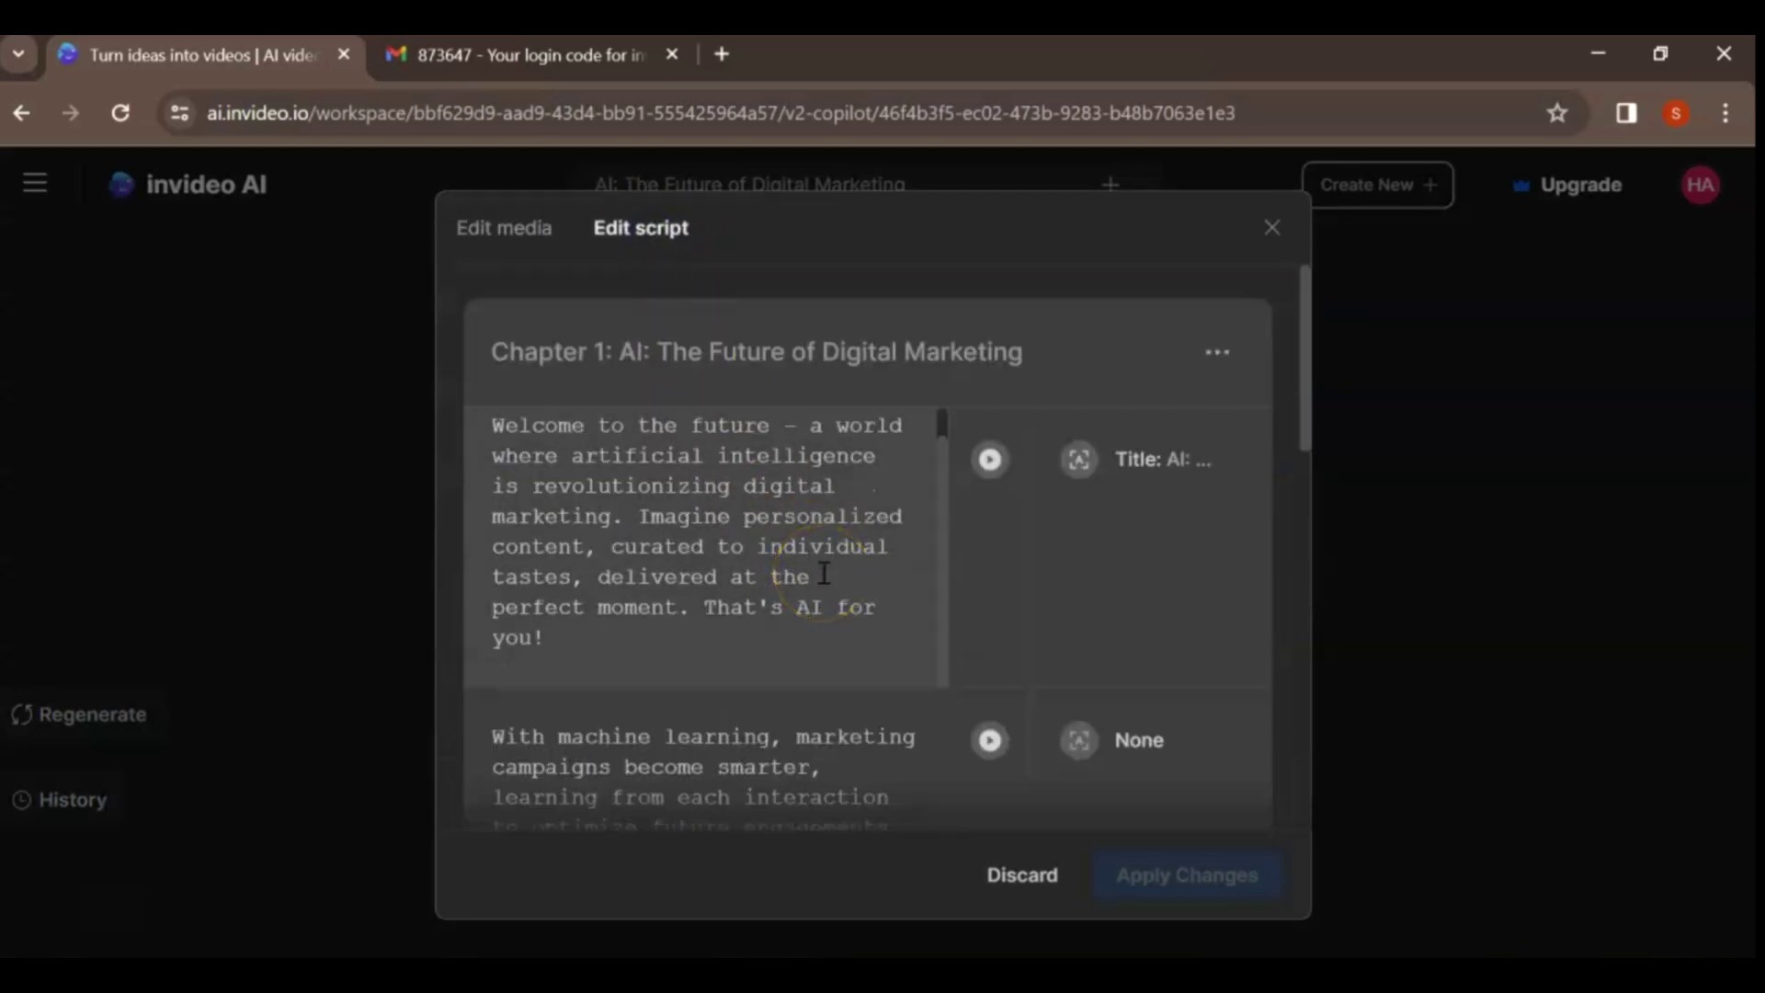
{"action": "scroll", "coordinate": [825, 574], "scroll_direction": "down", "scroll_amount": 5}
{"action": "scroll", "coordinate": [818, 583], "scroll_direction": "down", "scroll_amount": 2}
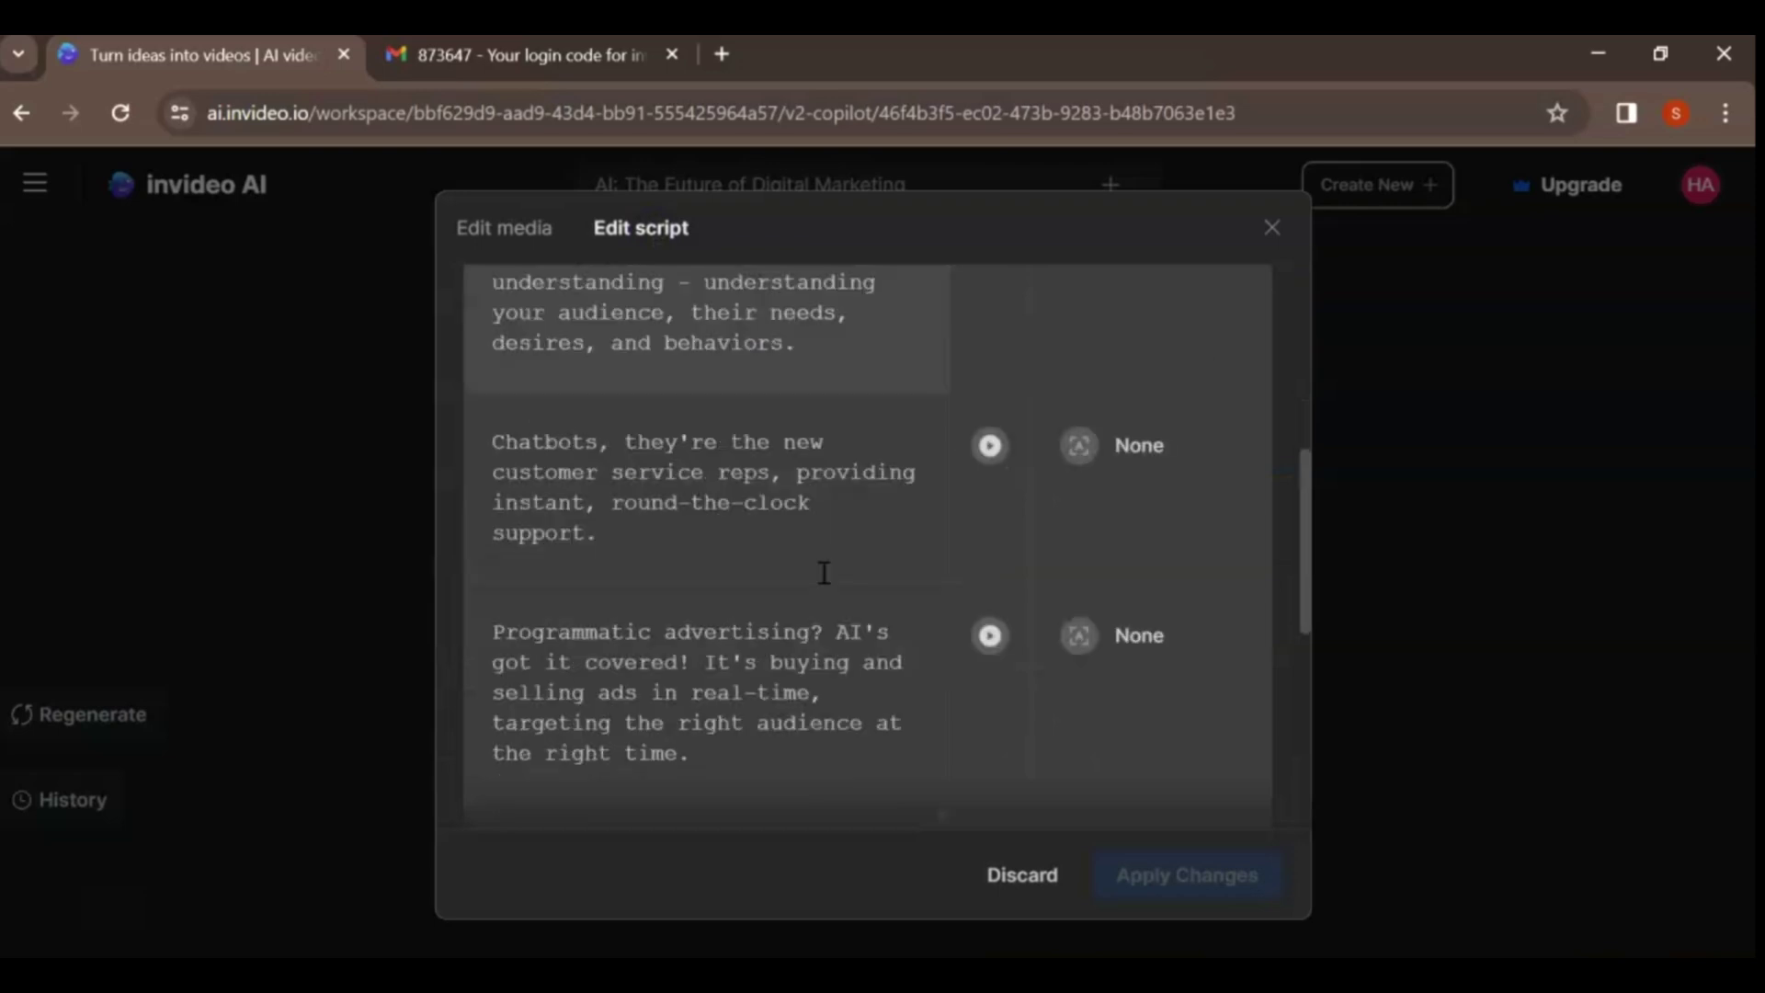
{"action": "left_click", "coordinate": [815, 590]}
{"action": "scroll", "coordinate": [815, 591], "scroll_direction": "up", "scroll_amount": 10}
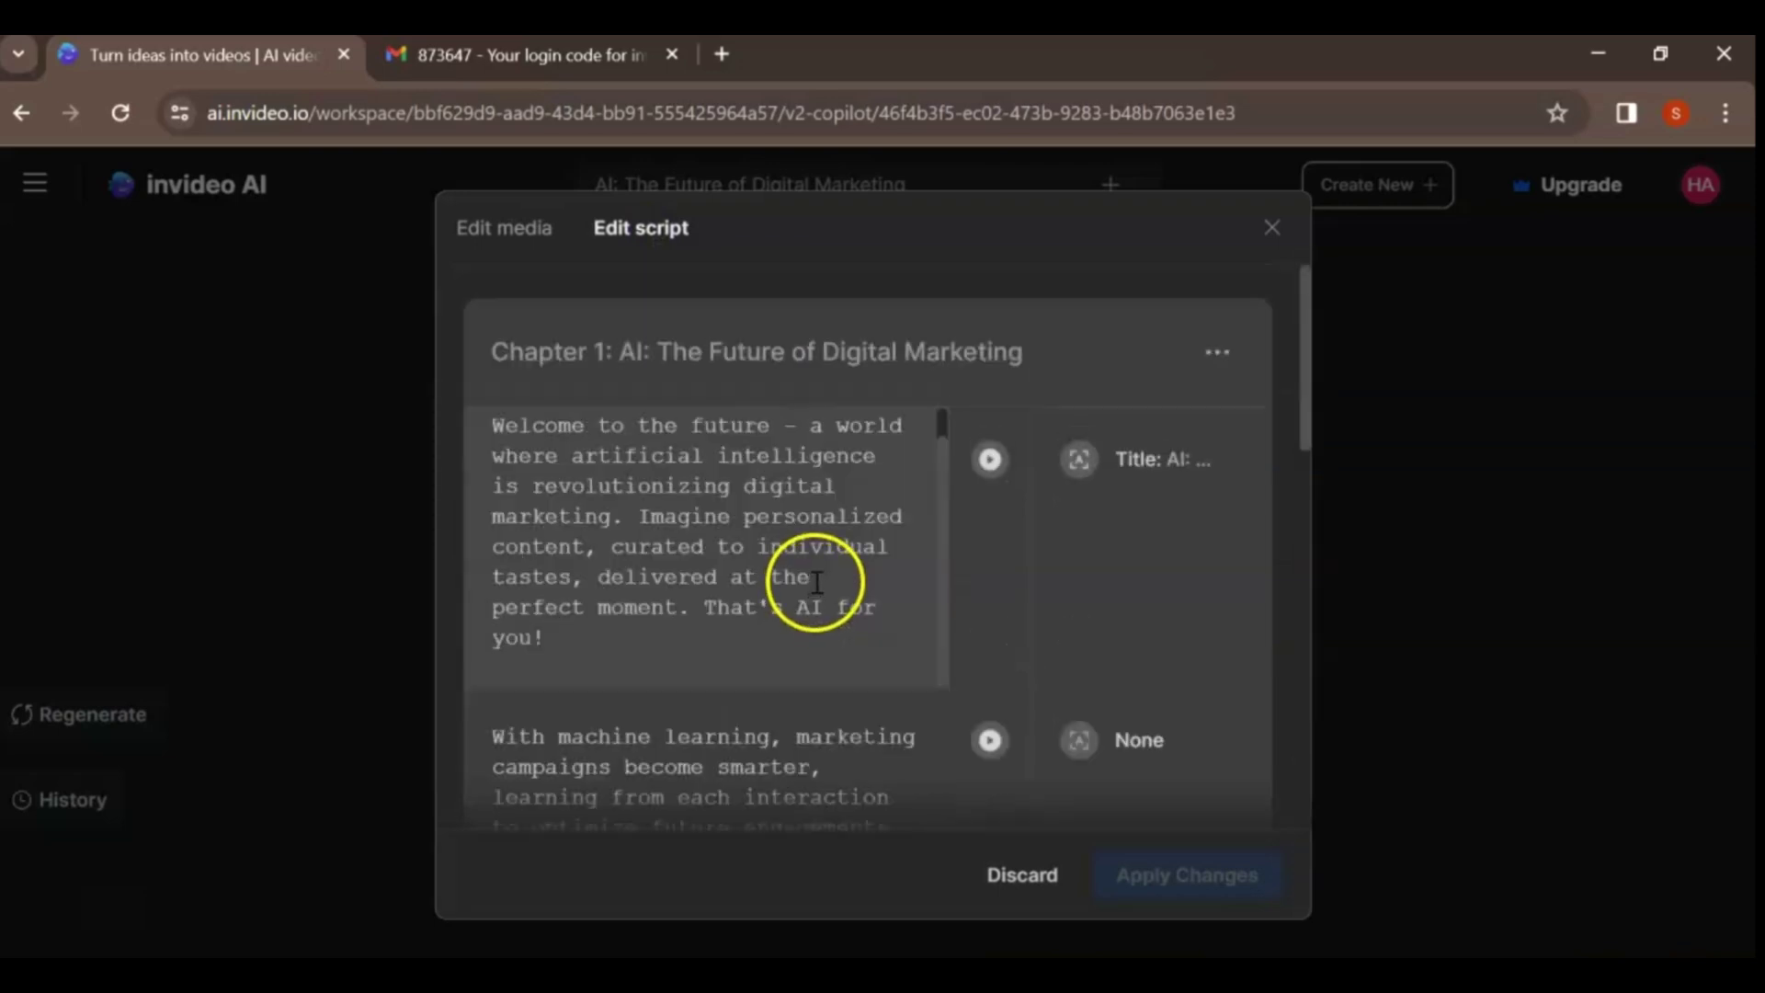
{"action": "left_click", "coordinate": [1183, 875]}
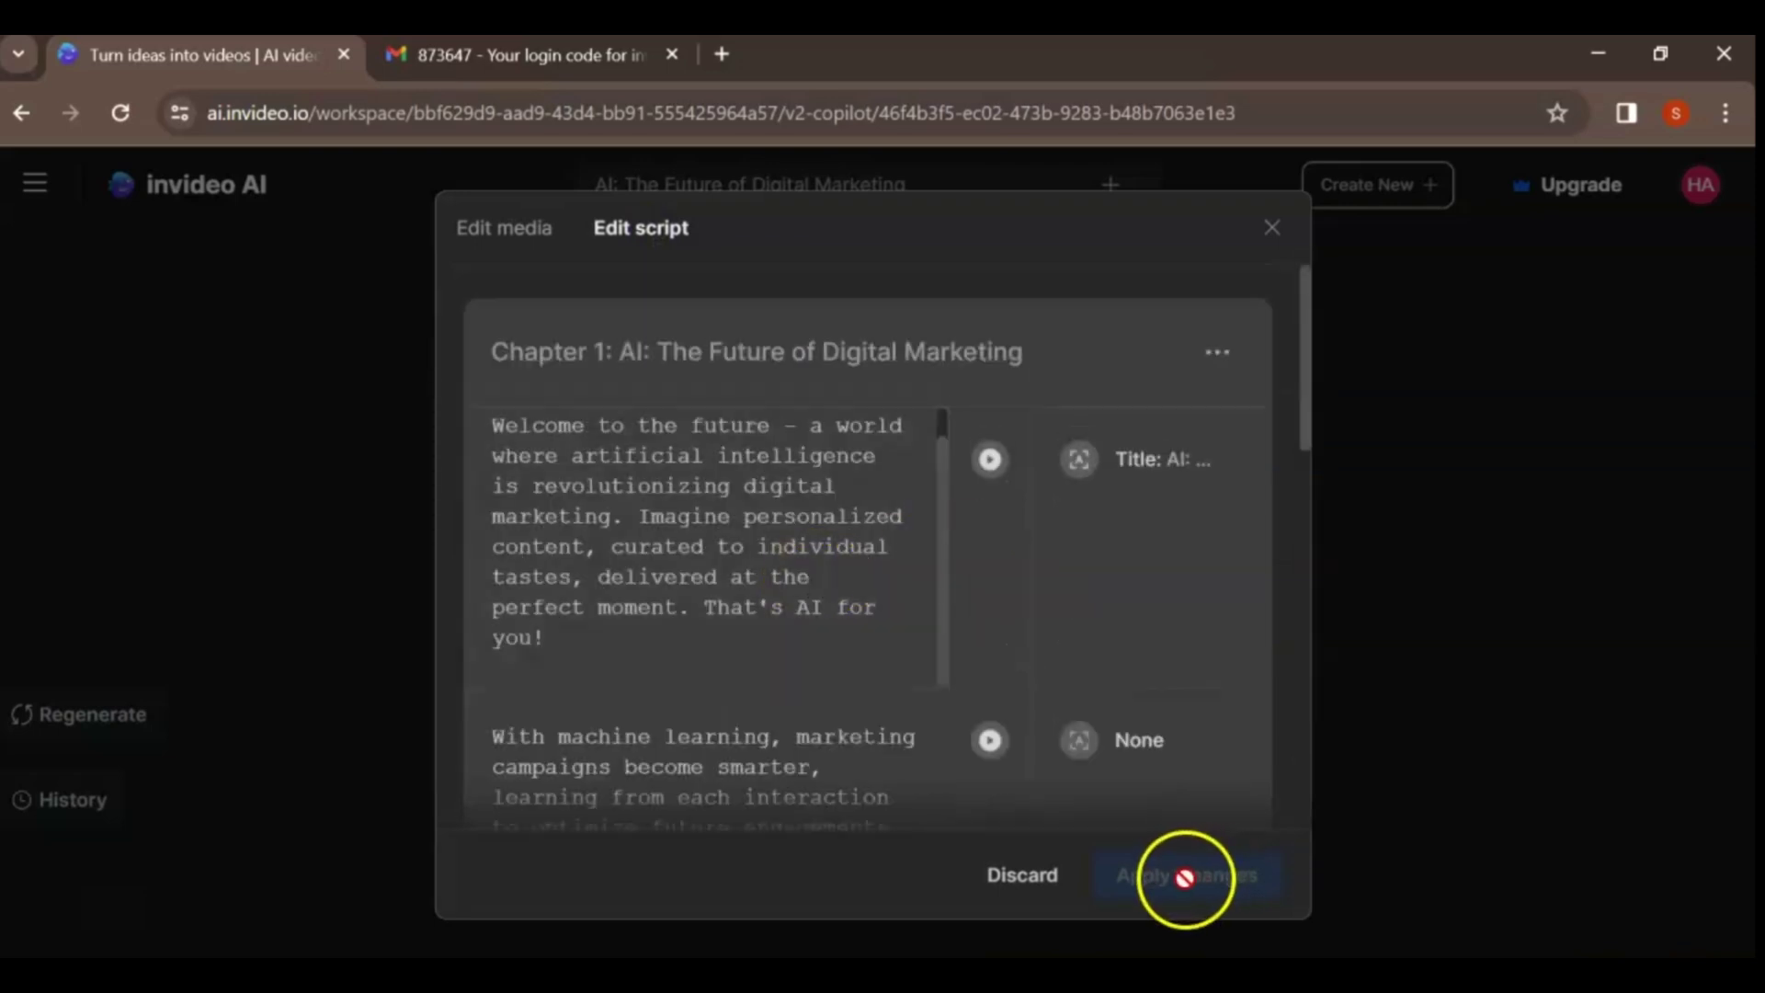
{"action": "left_click", "coordinate": [1274, 230]}
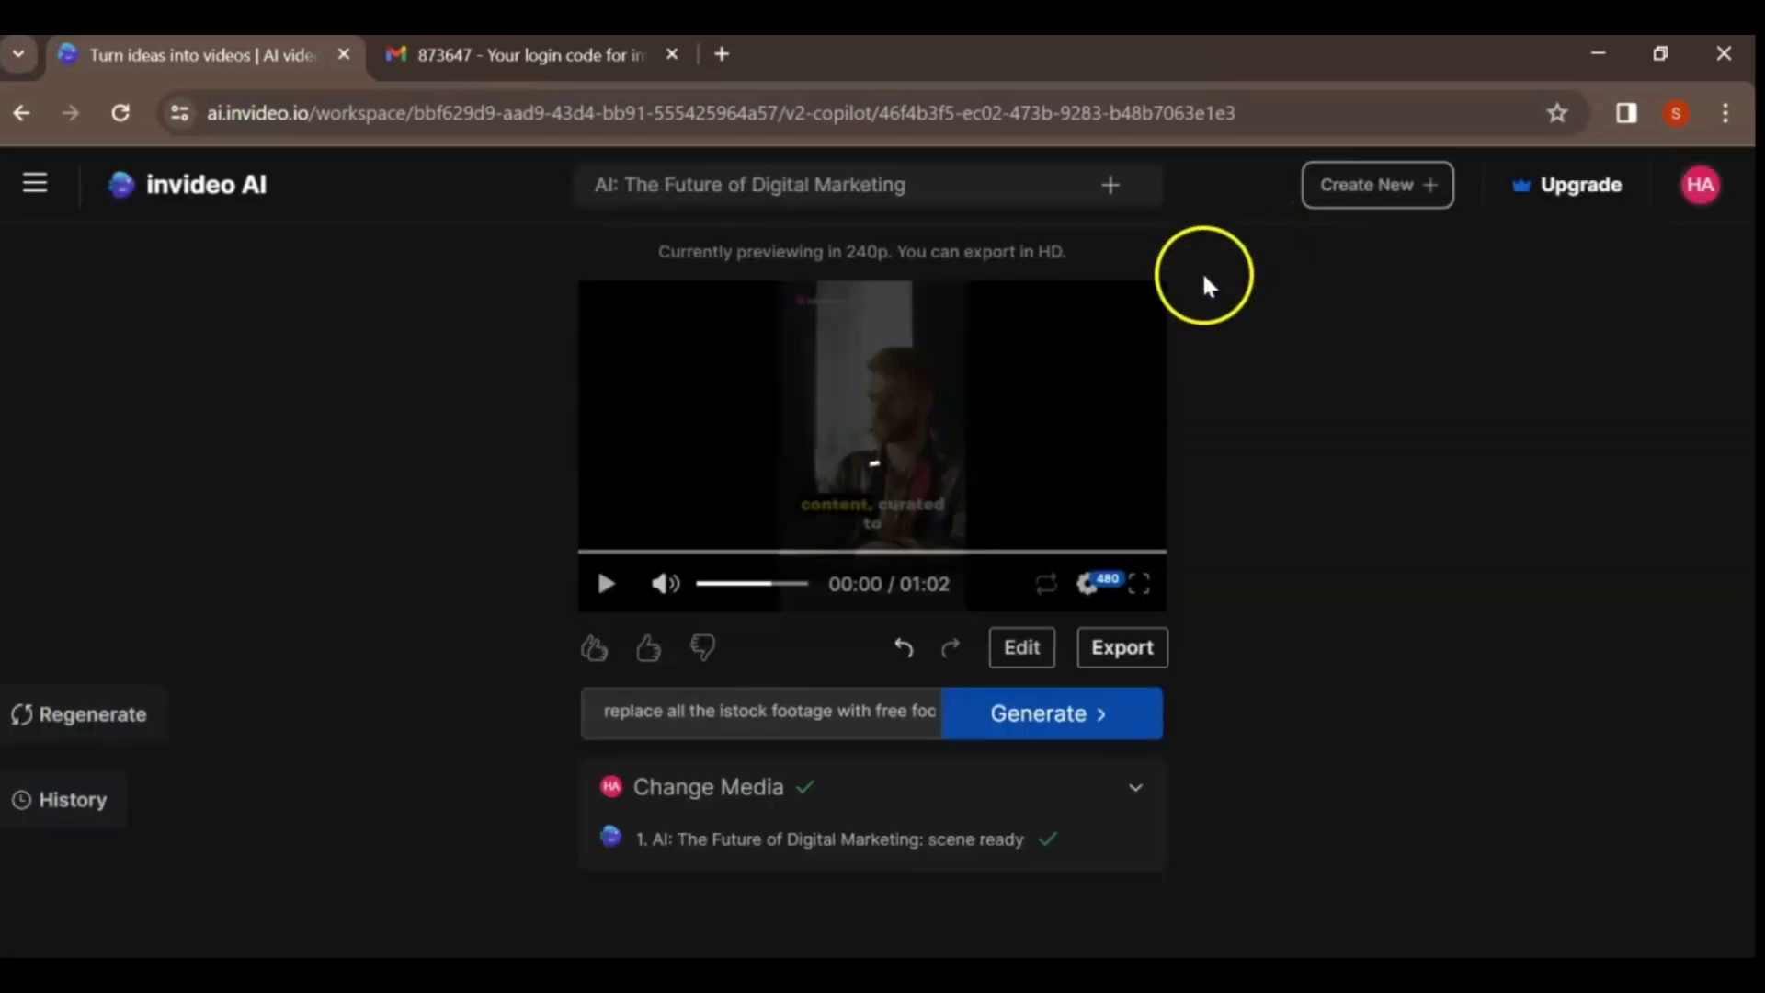
Export the video at 1080p with stock watermarks and normal invideo AI branding
{"action": "left_click", "coordinate": [1121, 648]}
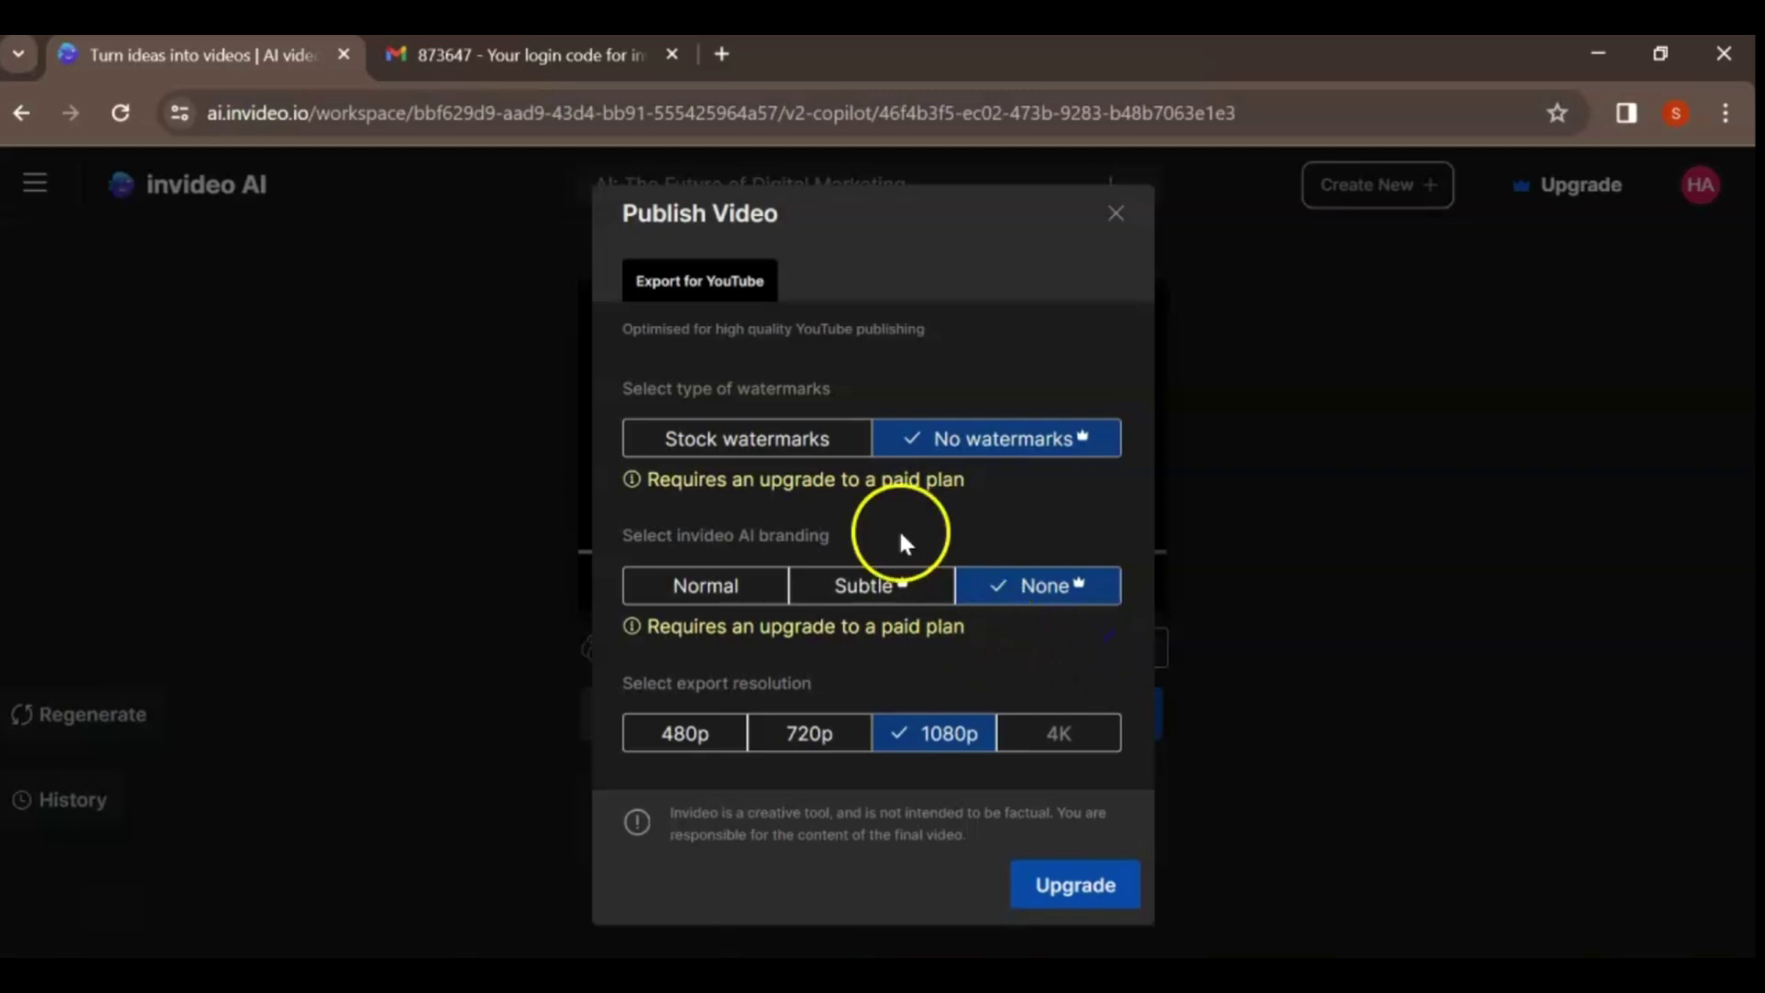
{"action": "left_click", "coordinate": [757, 450]}
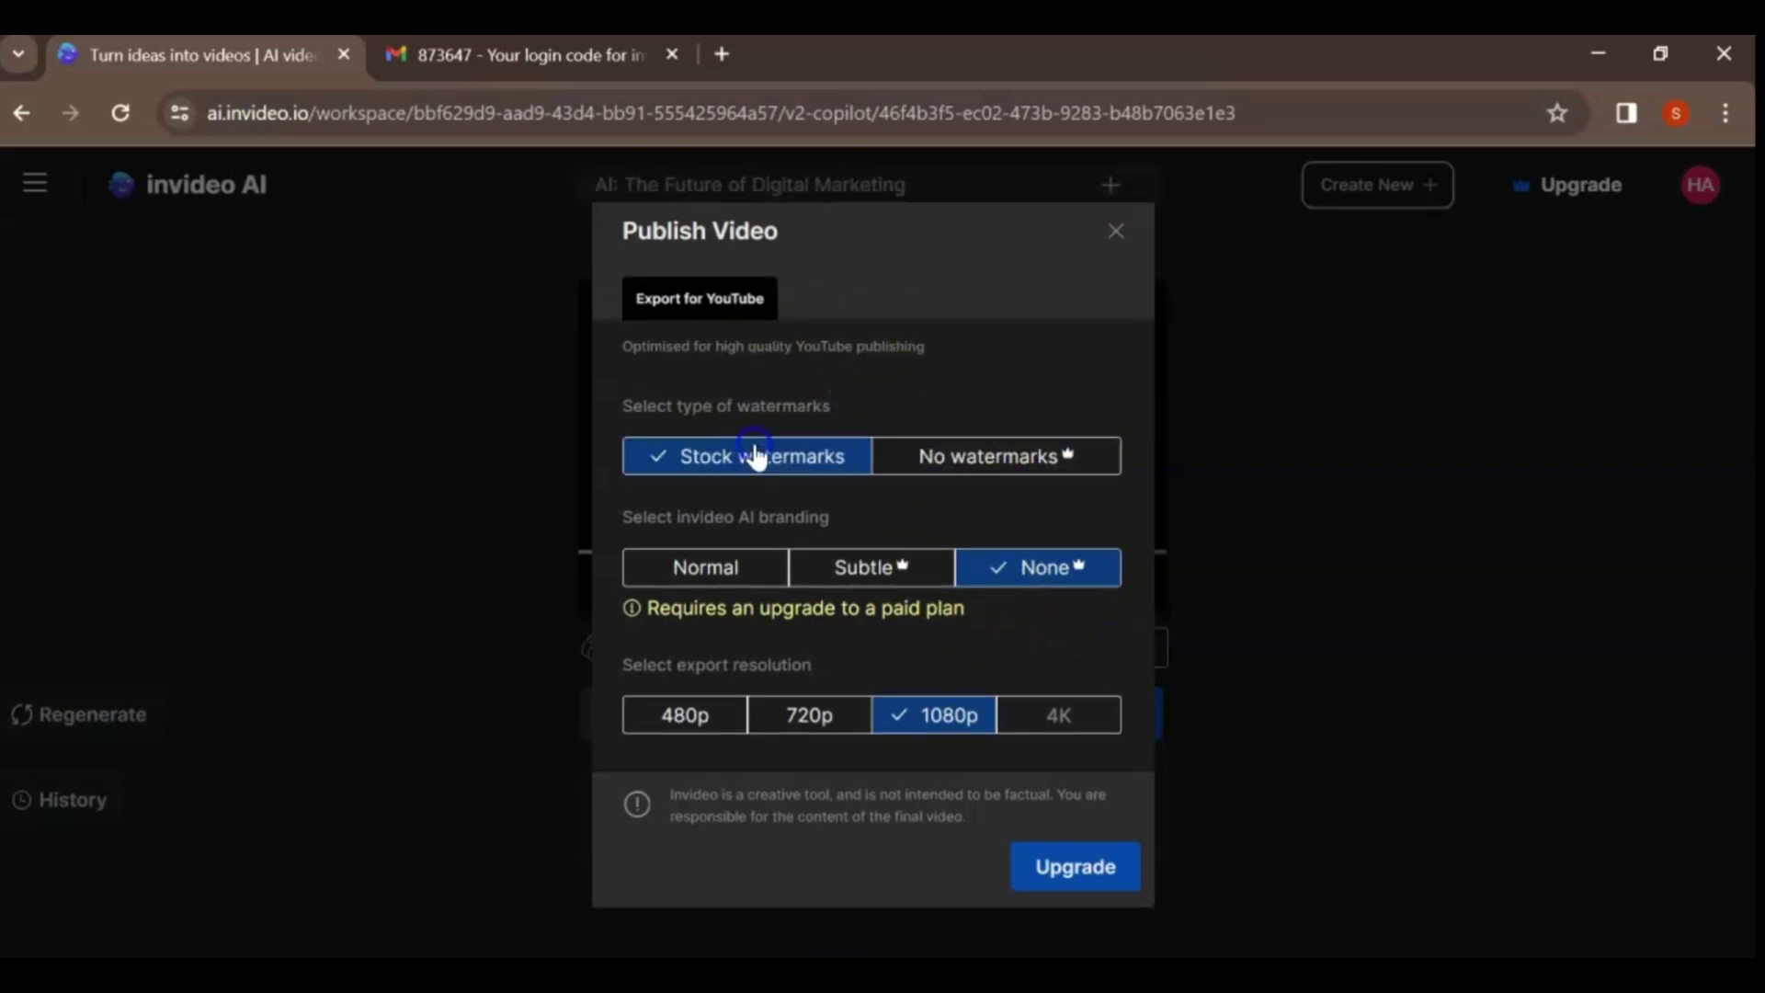
{"action": "left_click", "coordinate": [726, 570]}
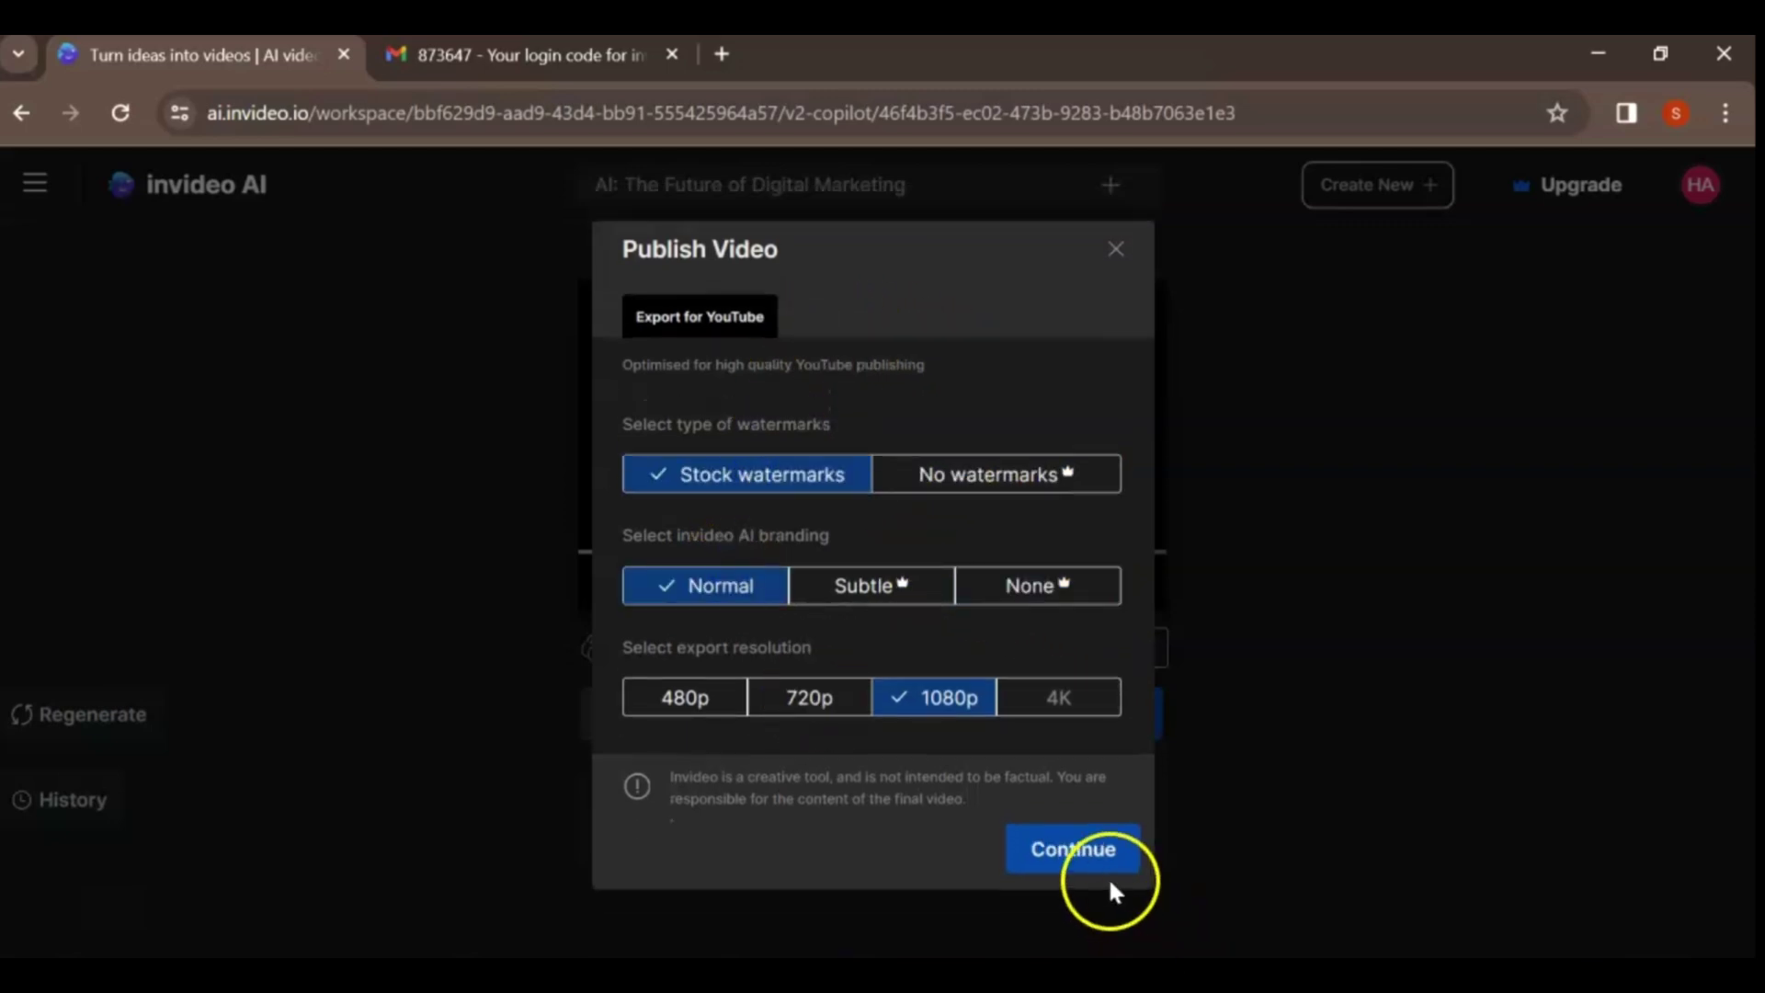
{"action": "left_click", "coordinate": [1090, 850]}
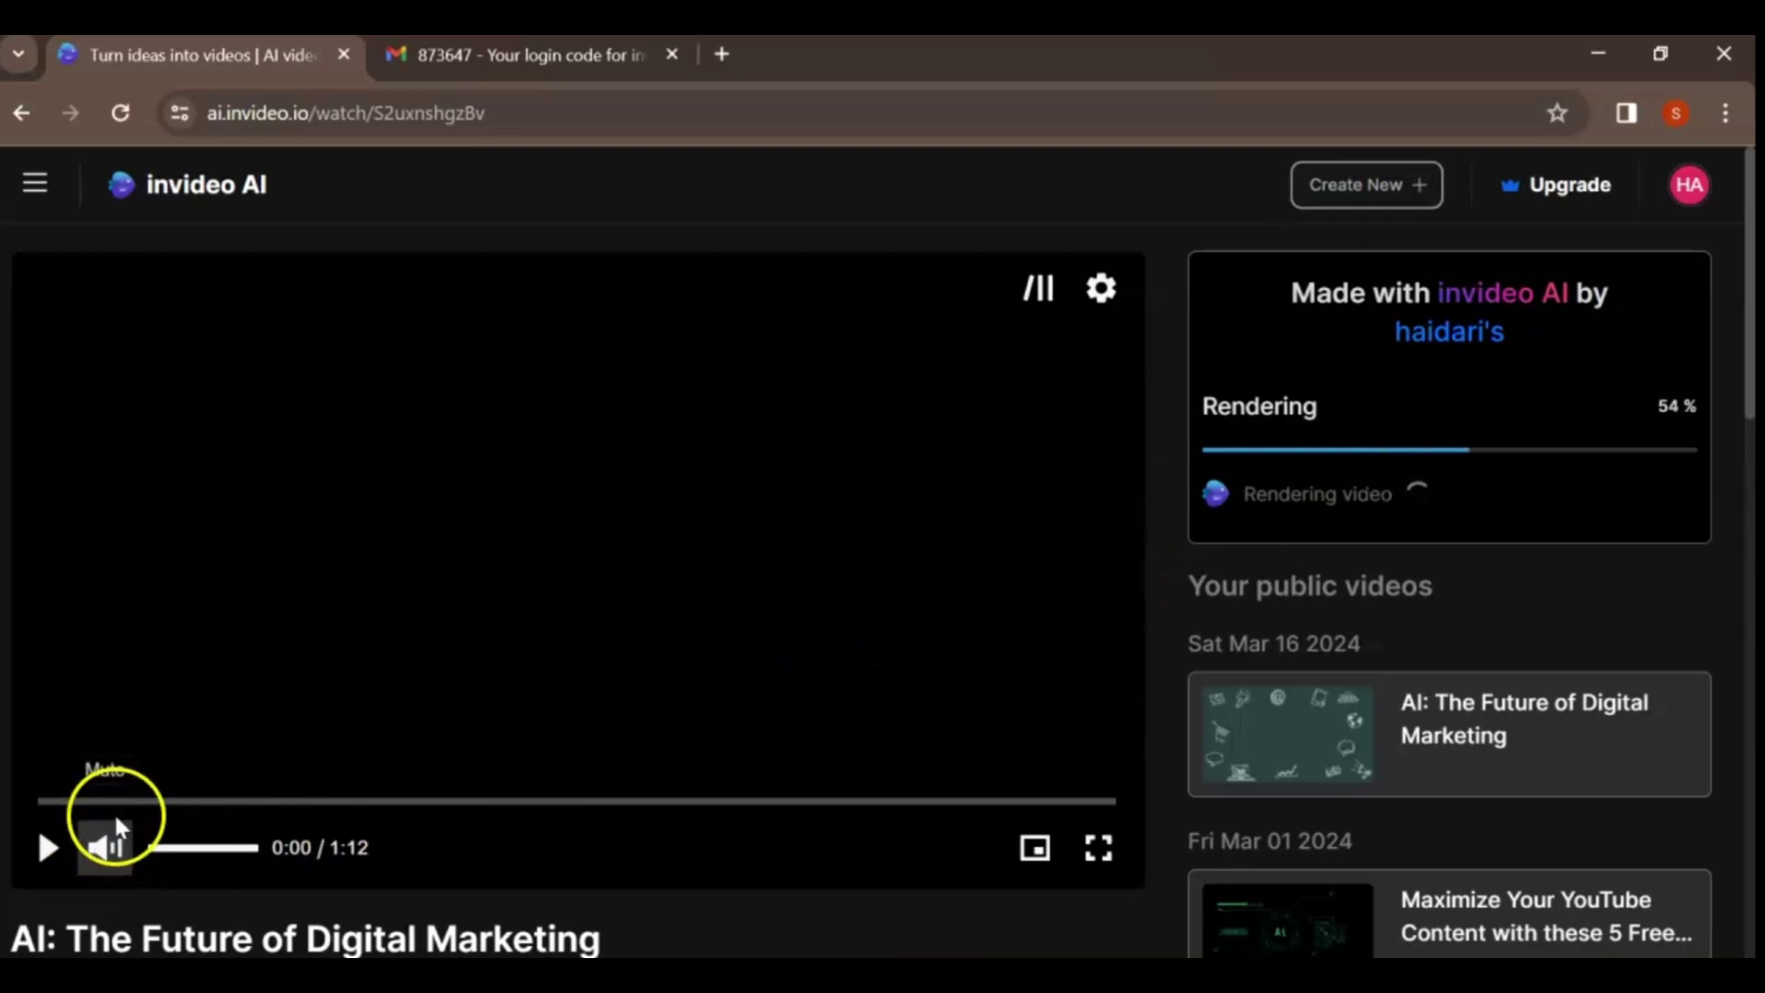
Play and pause the preview on the watch page while the render progresses
{"action": "scroll", "coordinate": [635, 623], "scroll_direction": "down", "scroll_amount": 2}
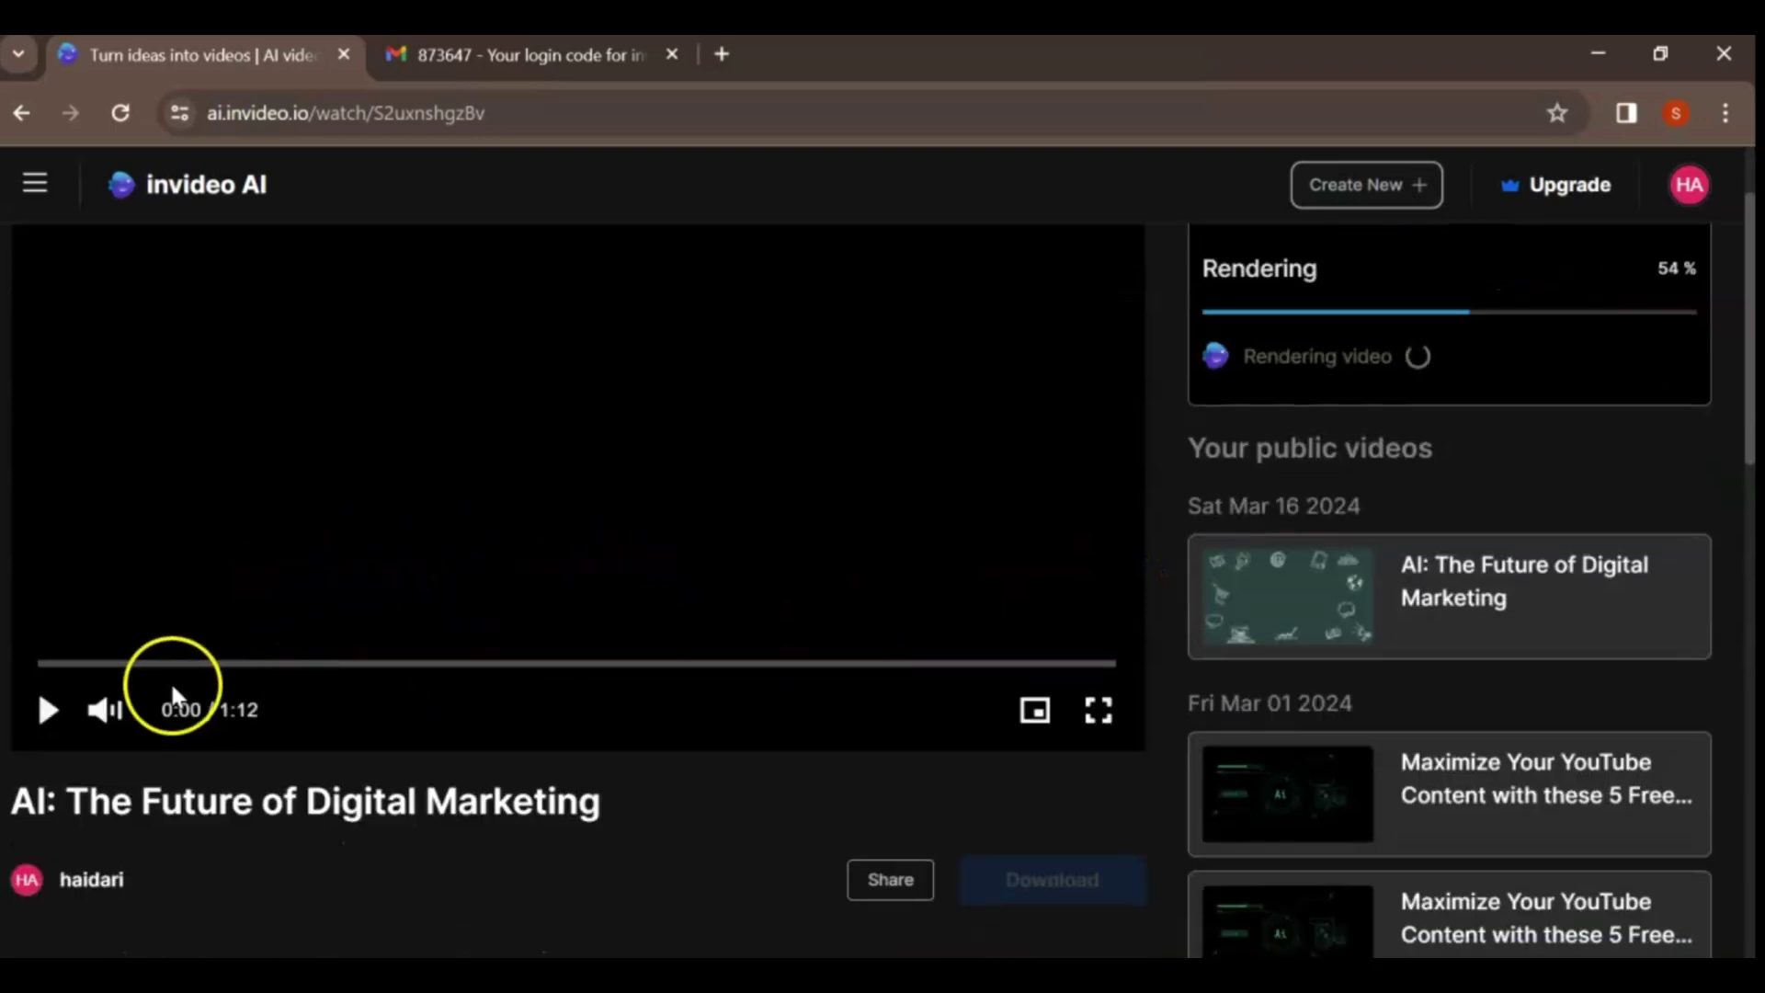
{"action": "left_click", "coordinate": [47, 710]}
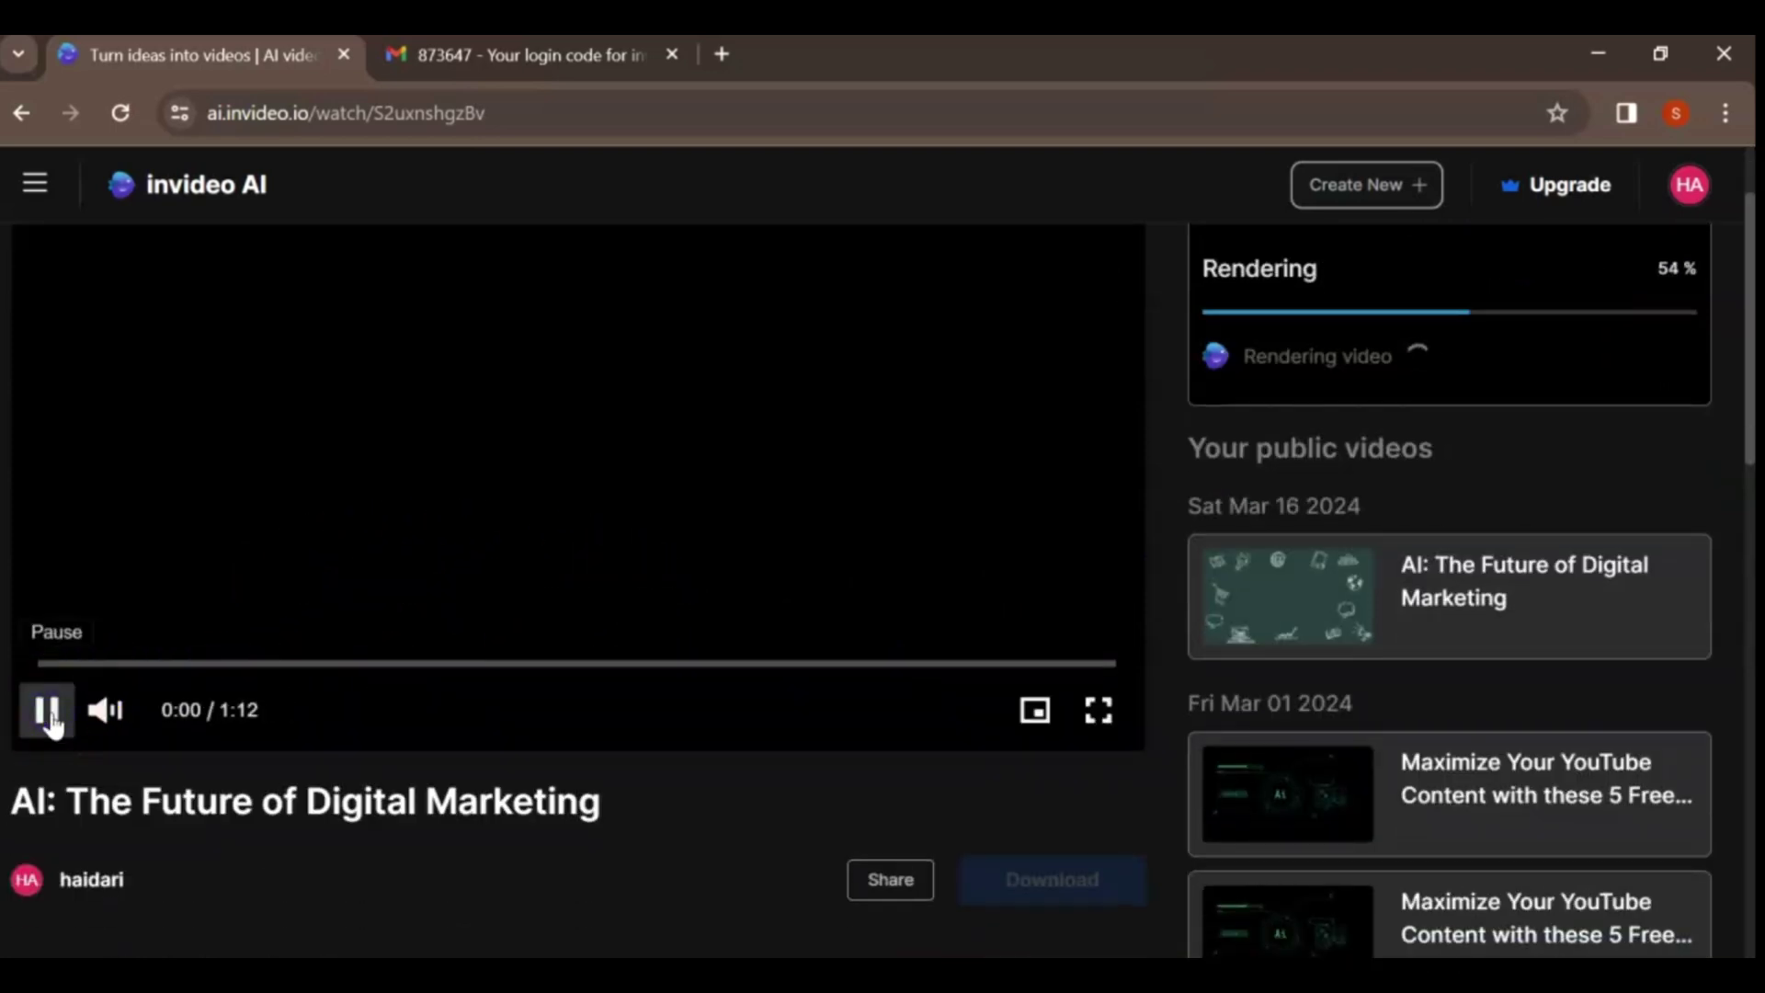
{"action": "left_click", "coordinate": [47, 710]}
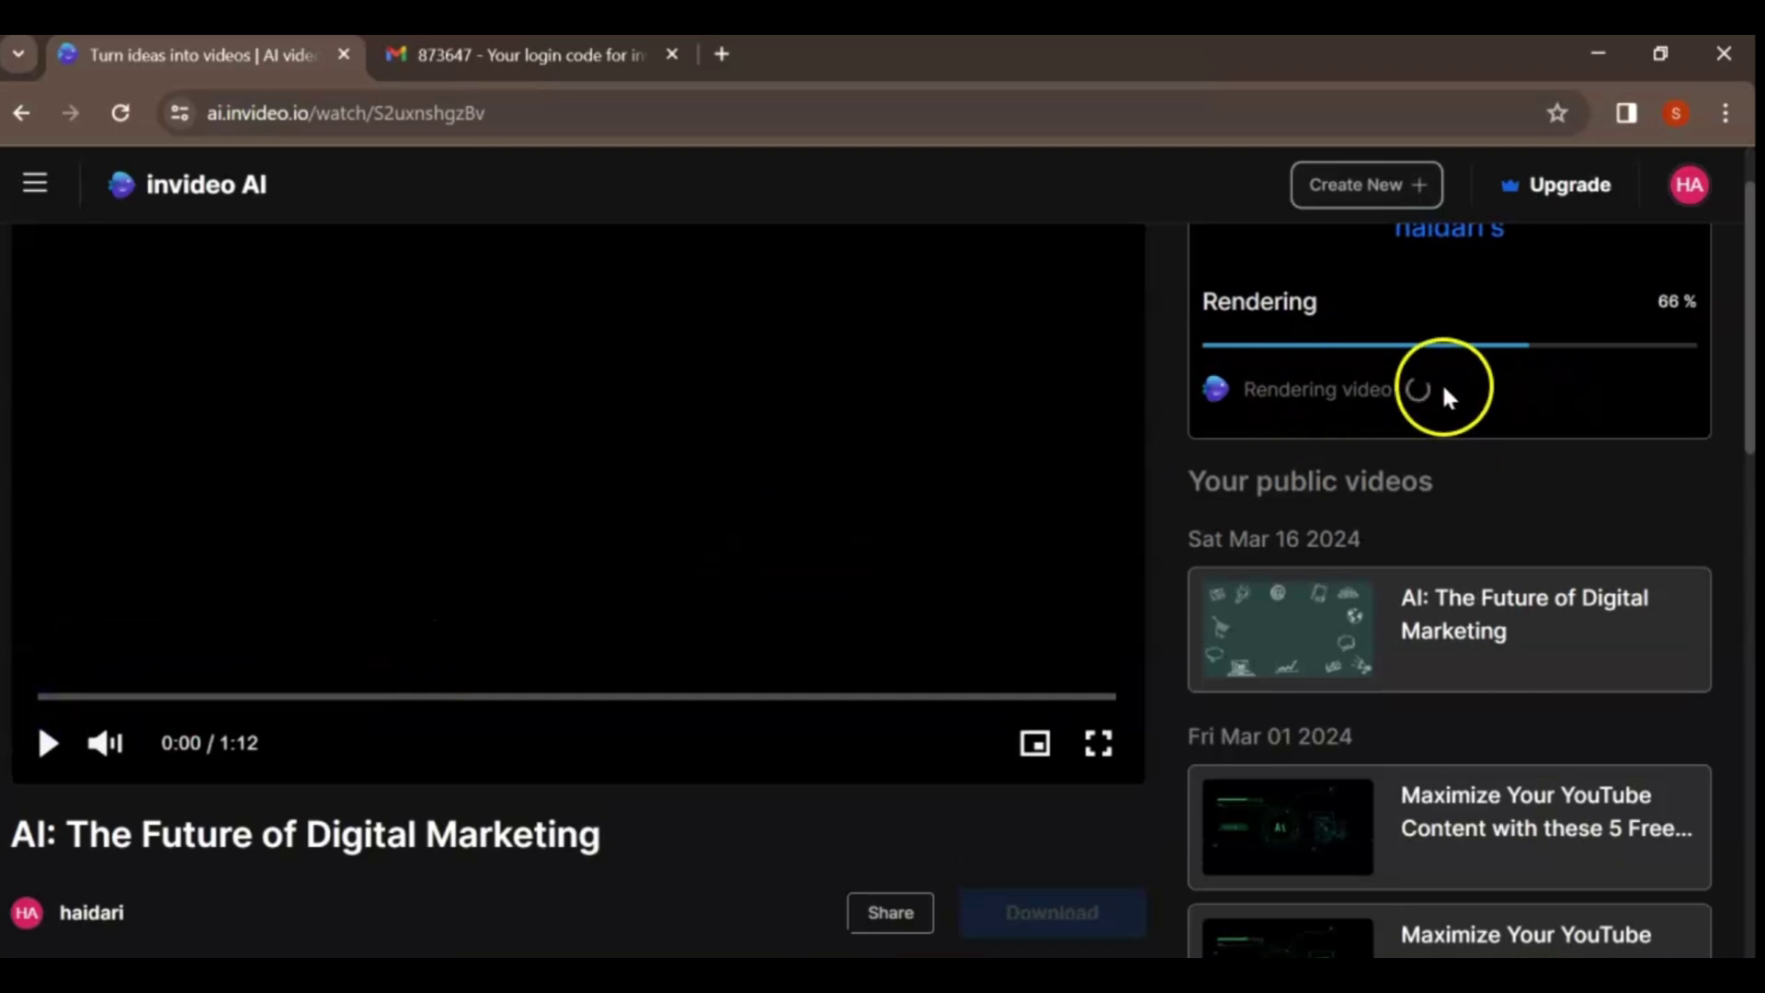